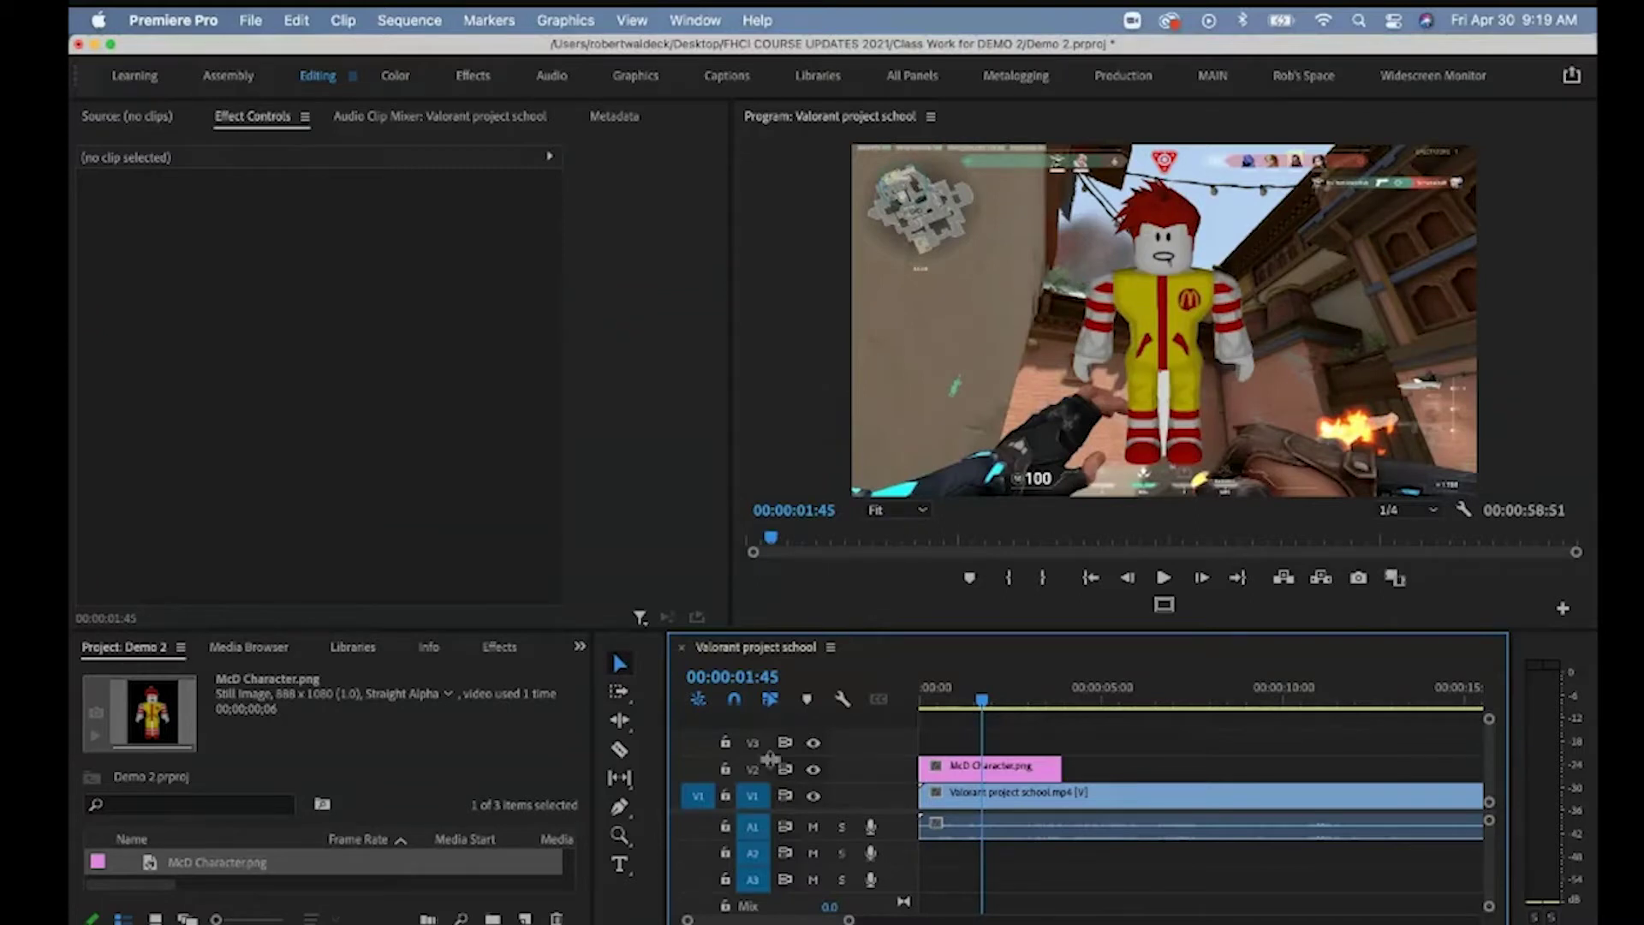
Step: Hide video track V2 so the gameplay footage can be viewed without the McD Character image
click(814, 770)
click(991, 793)
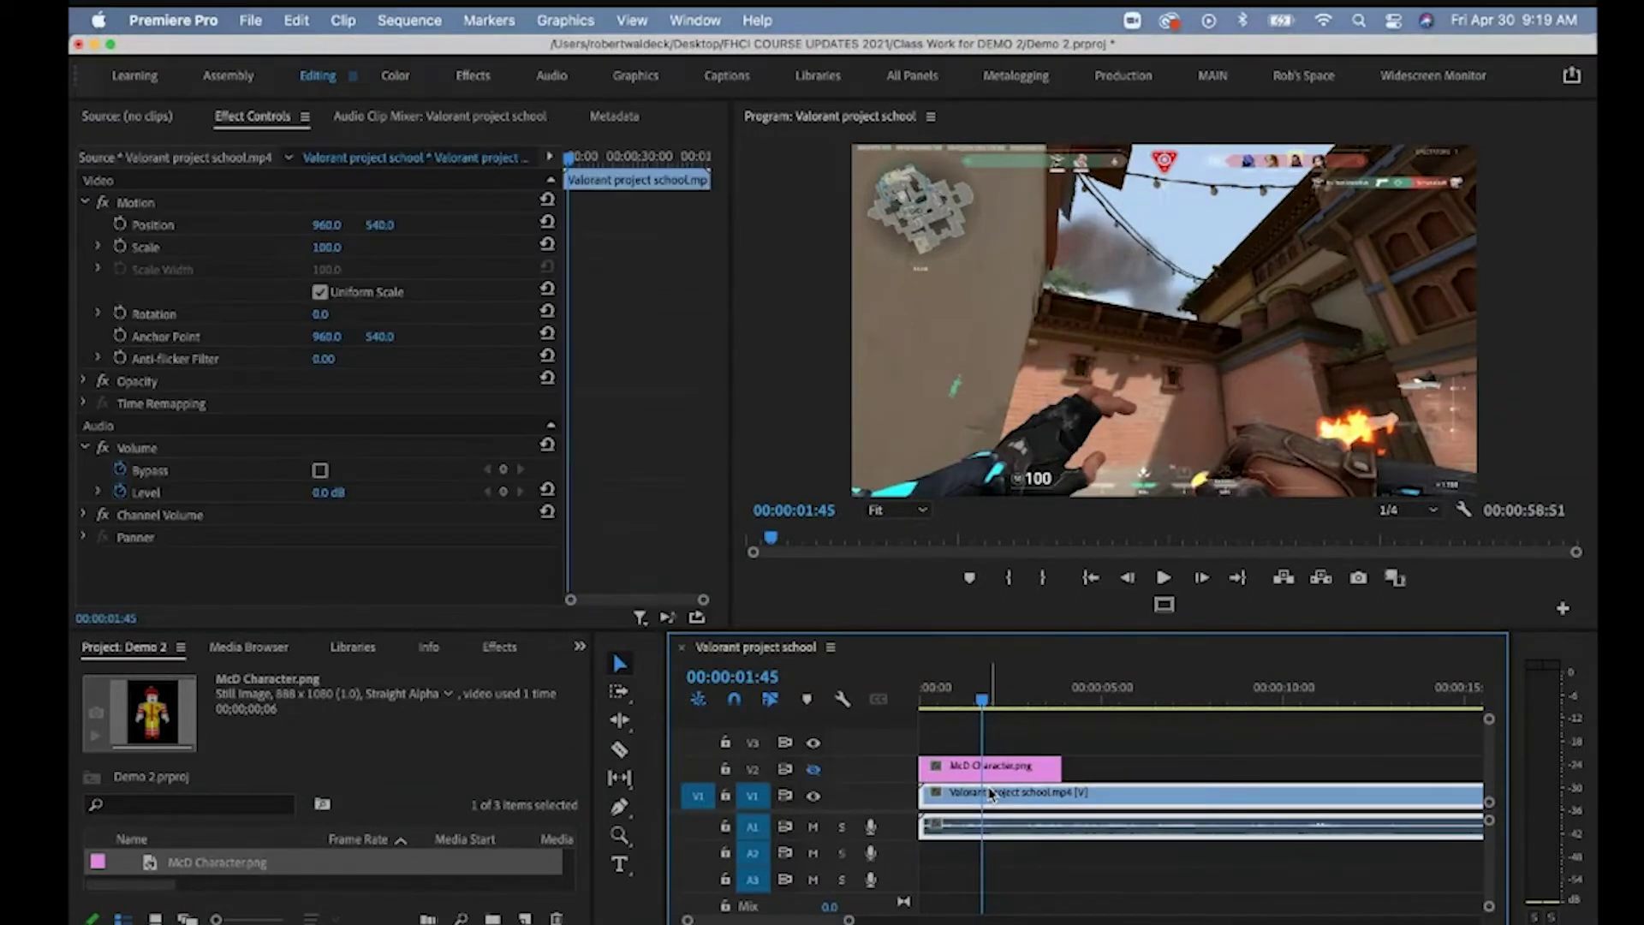
mouse_move(985, 707)
mouse_down()
mouse_move(929, 707)
mouse_move(1178, 706)
mouse_move(1000, 724)
mouse_up()
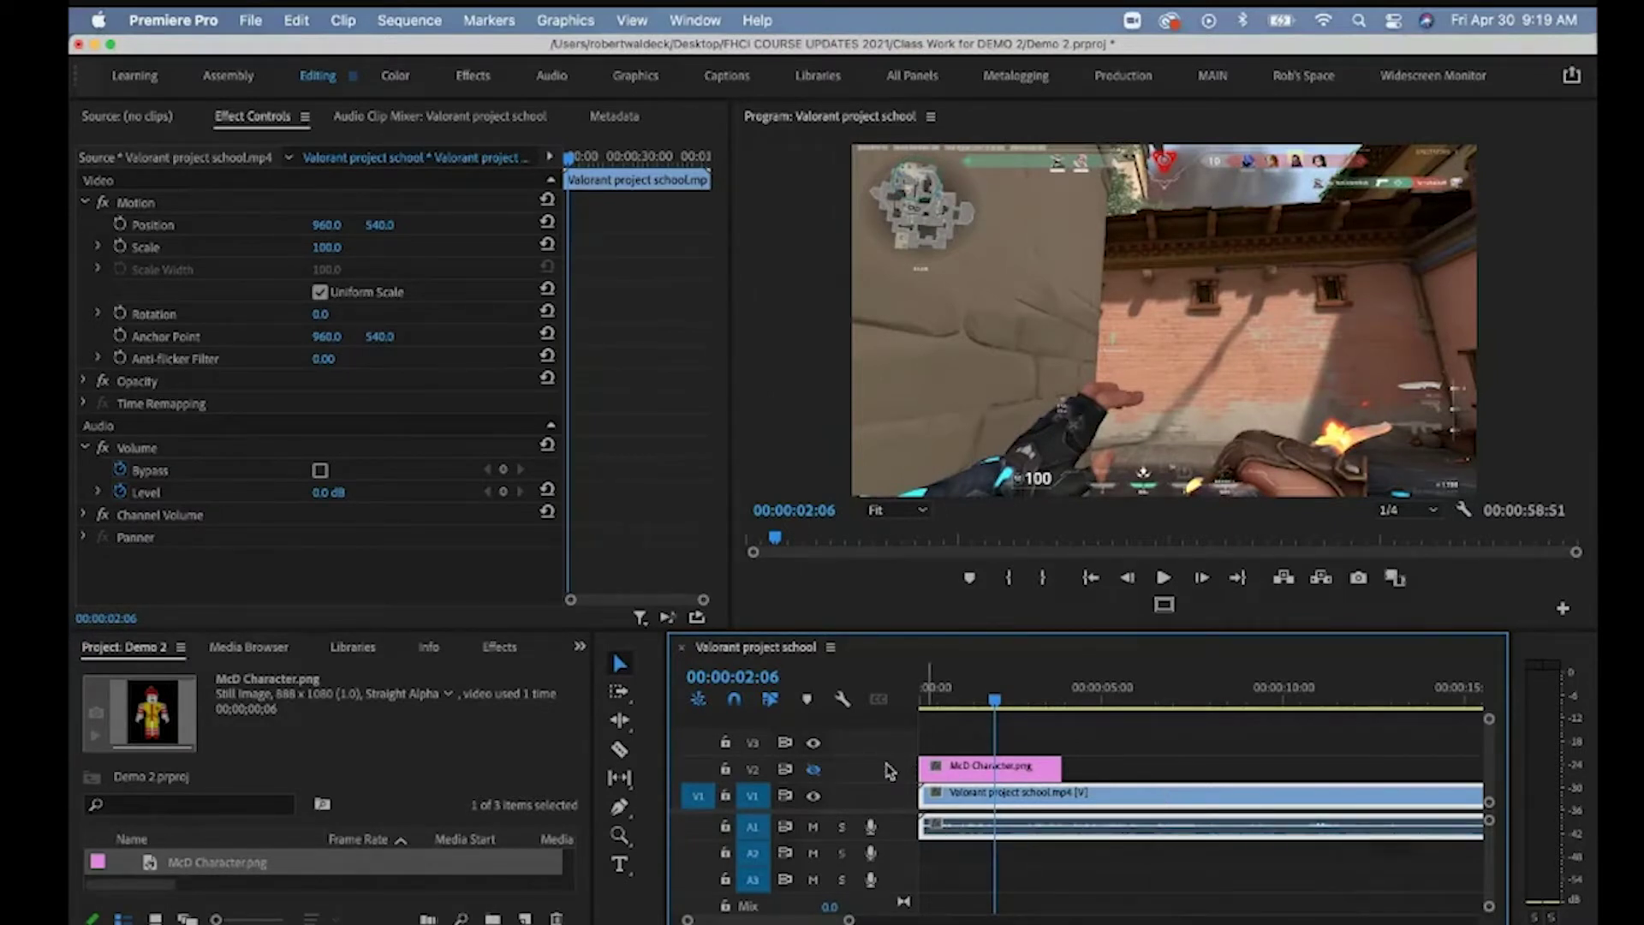
Step: Split the gameplay clip at 00:00:03:44 with the Razor tool and delete the portion before the cut
drag(999, 704, 1059, 724)
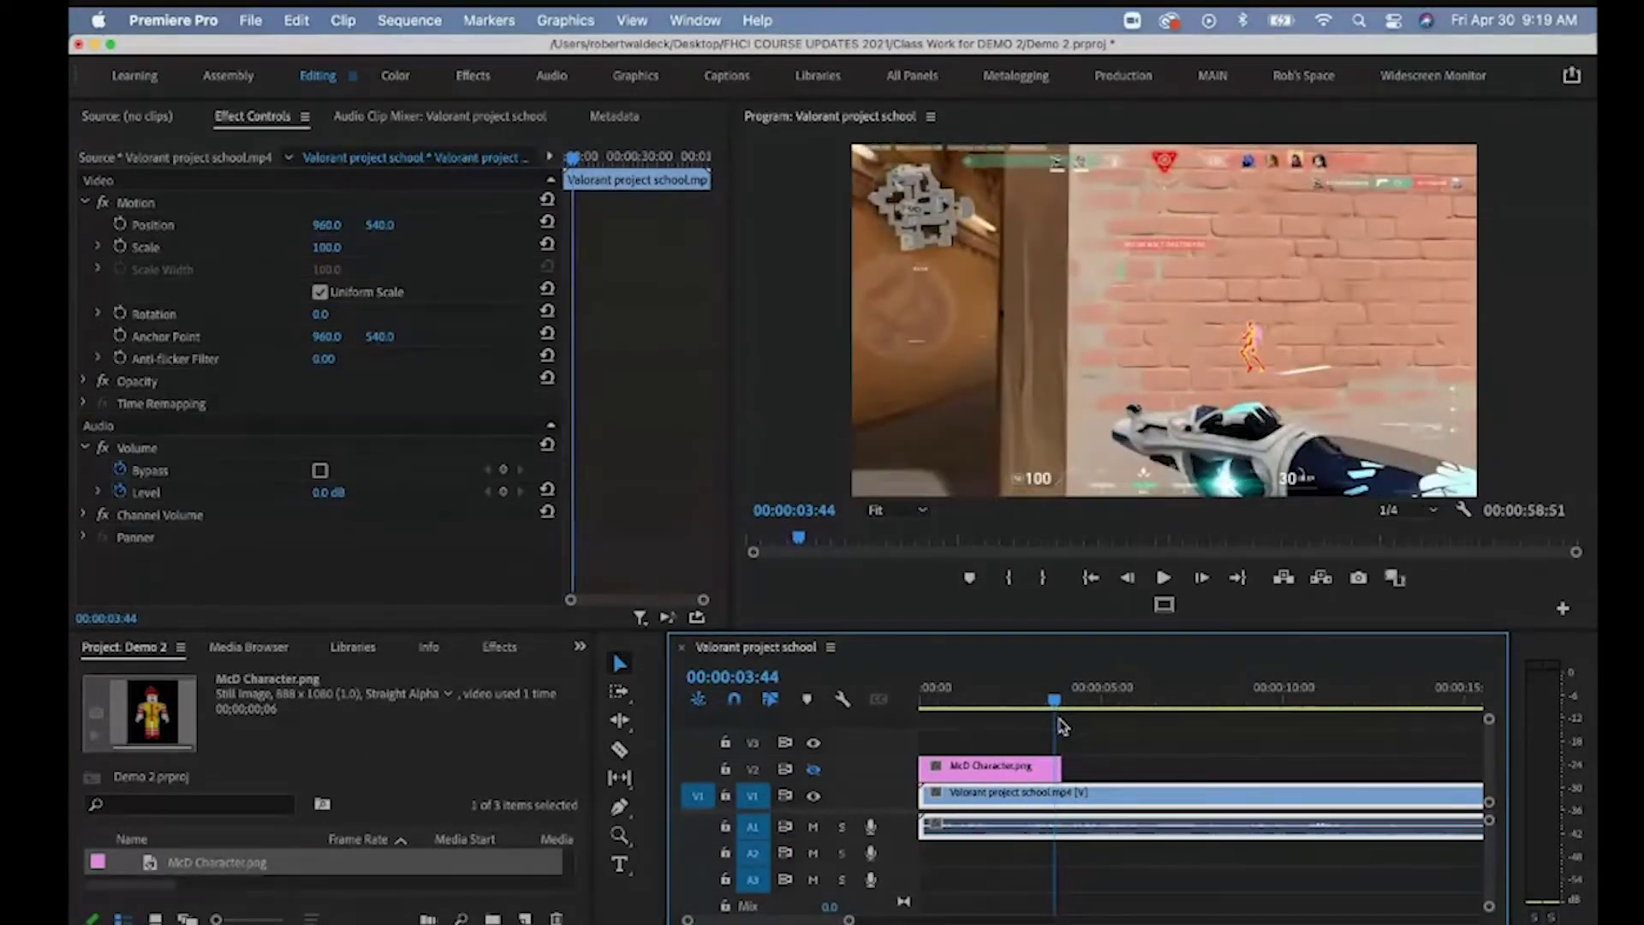
click(620, 750)
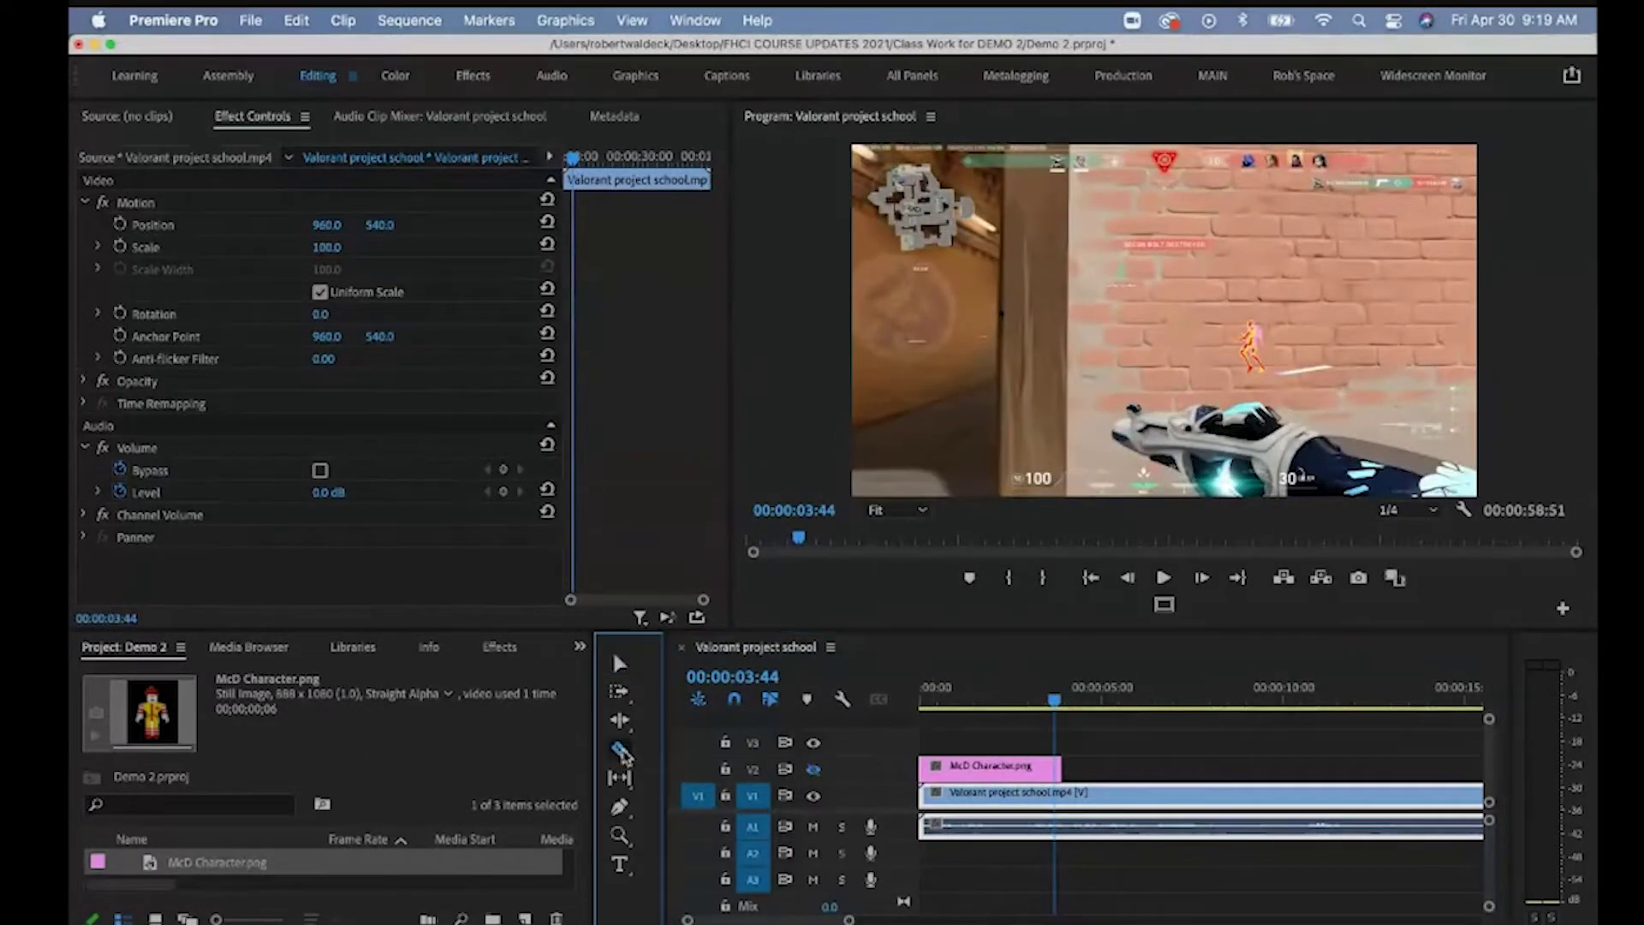
click(1053, 795)
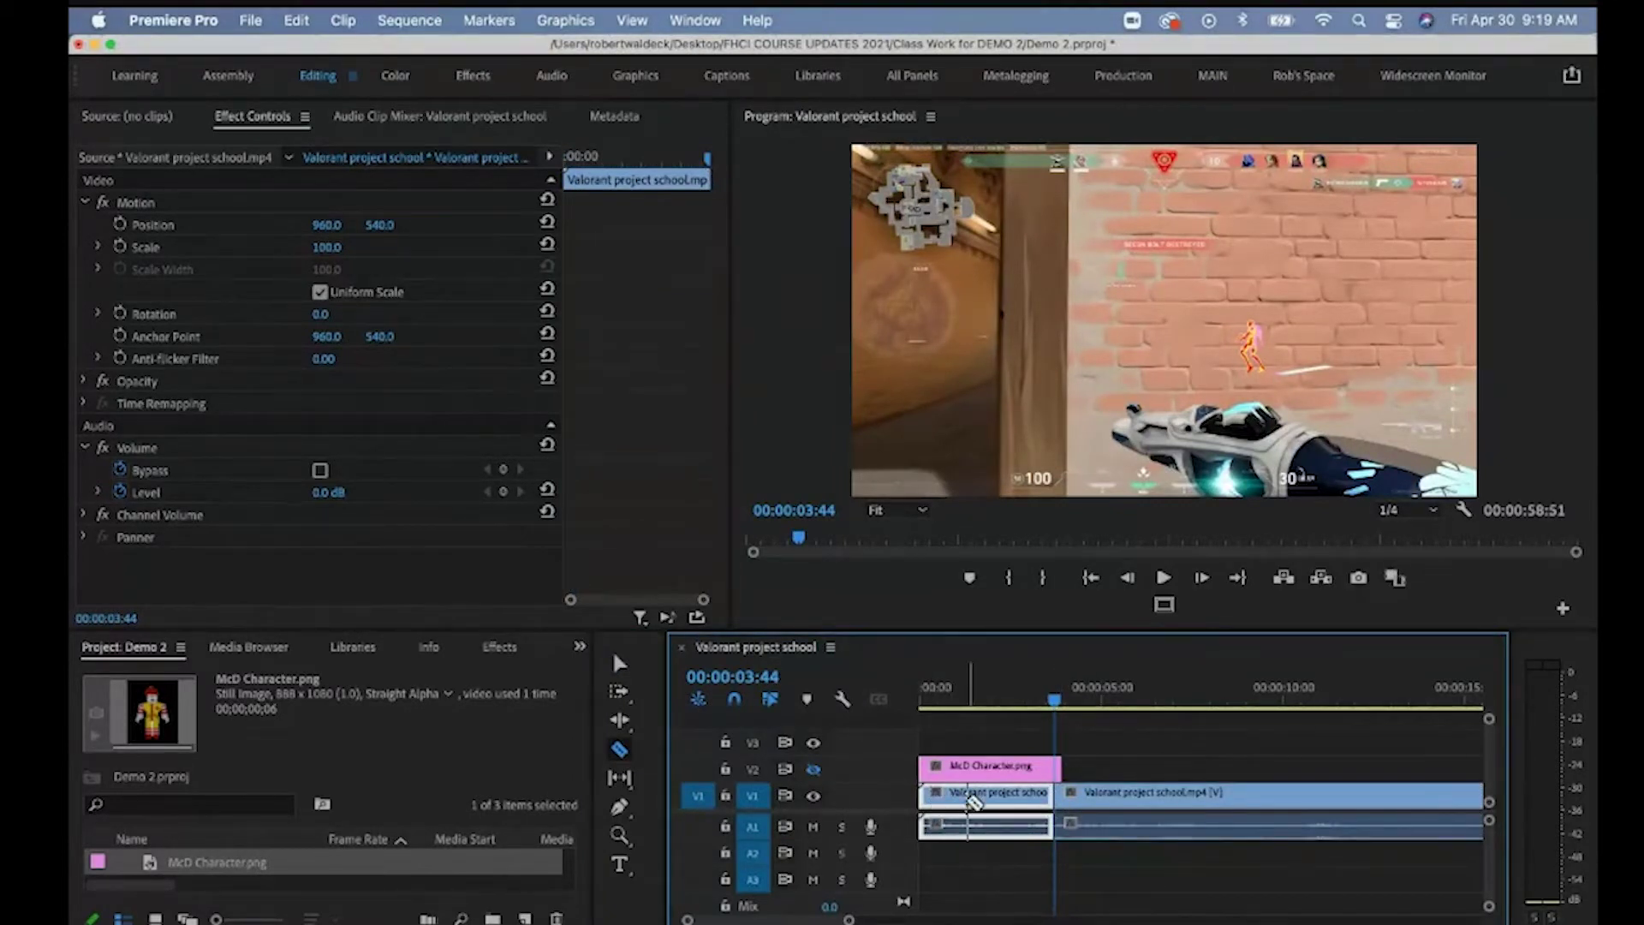
key(Delete)
key(v)
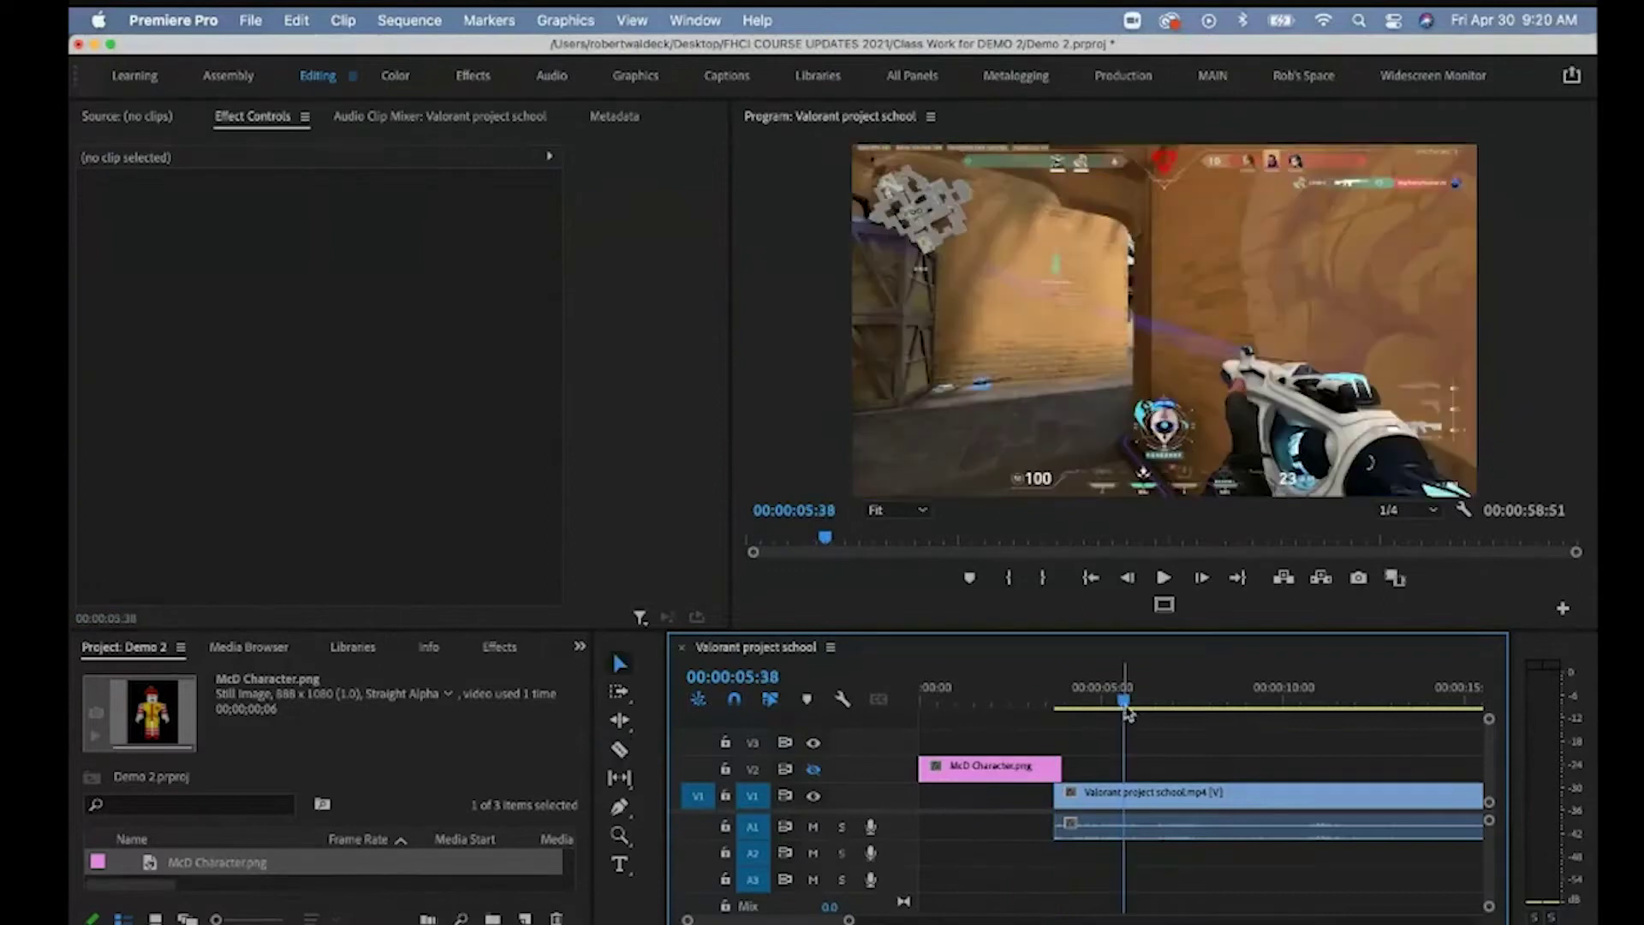
Step: Split the gameplay clip at 00:00:05:38 and move the short segment before the cut to the start of the timeline
click(621, 750)
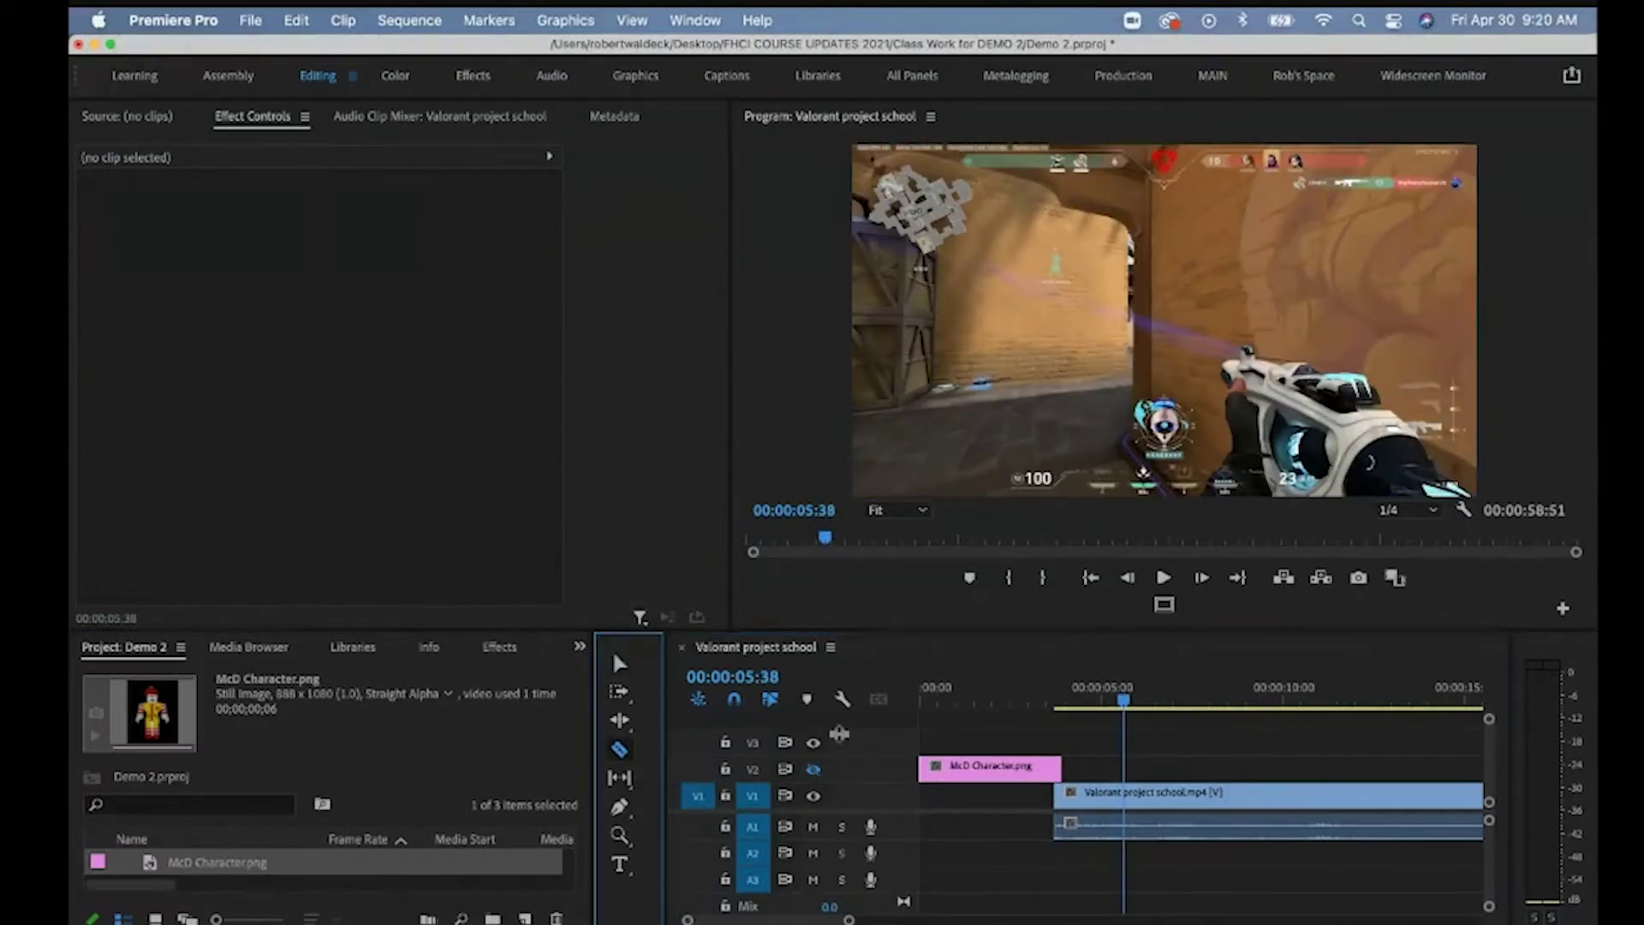
click(1125, 794)
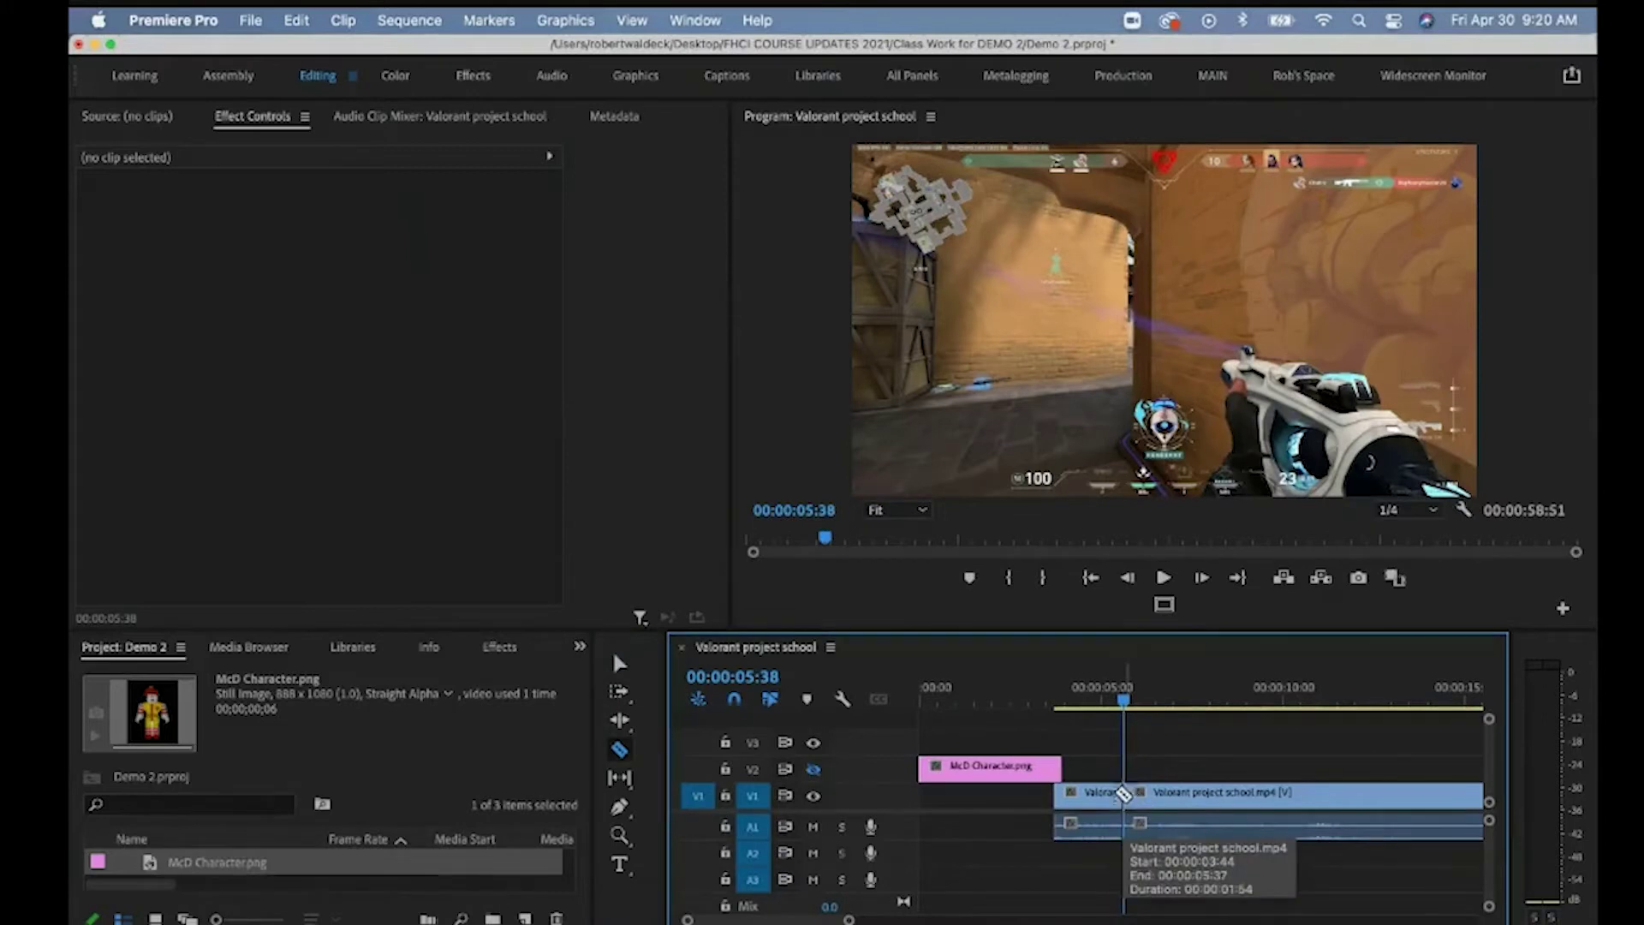
click(617, 664)
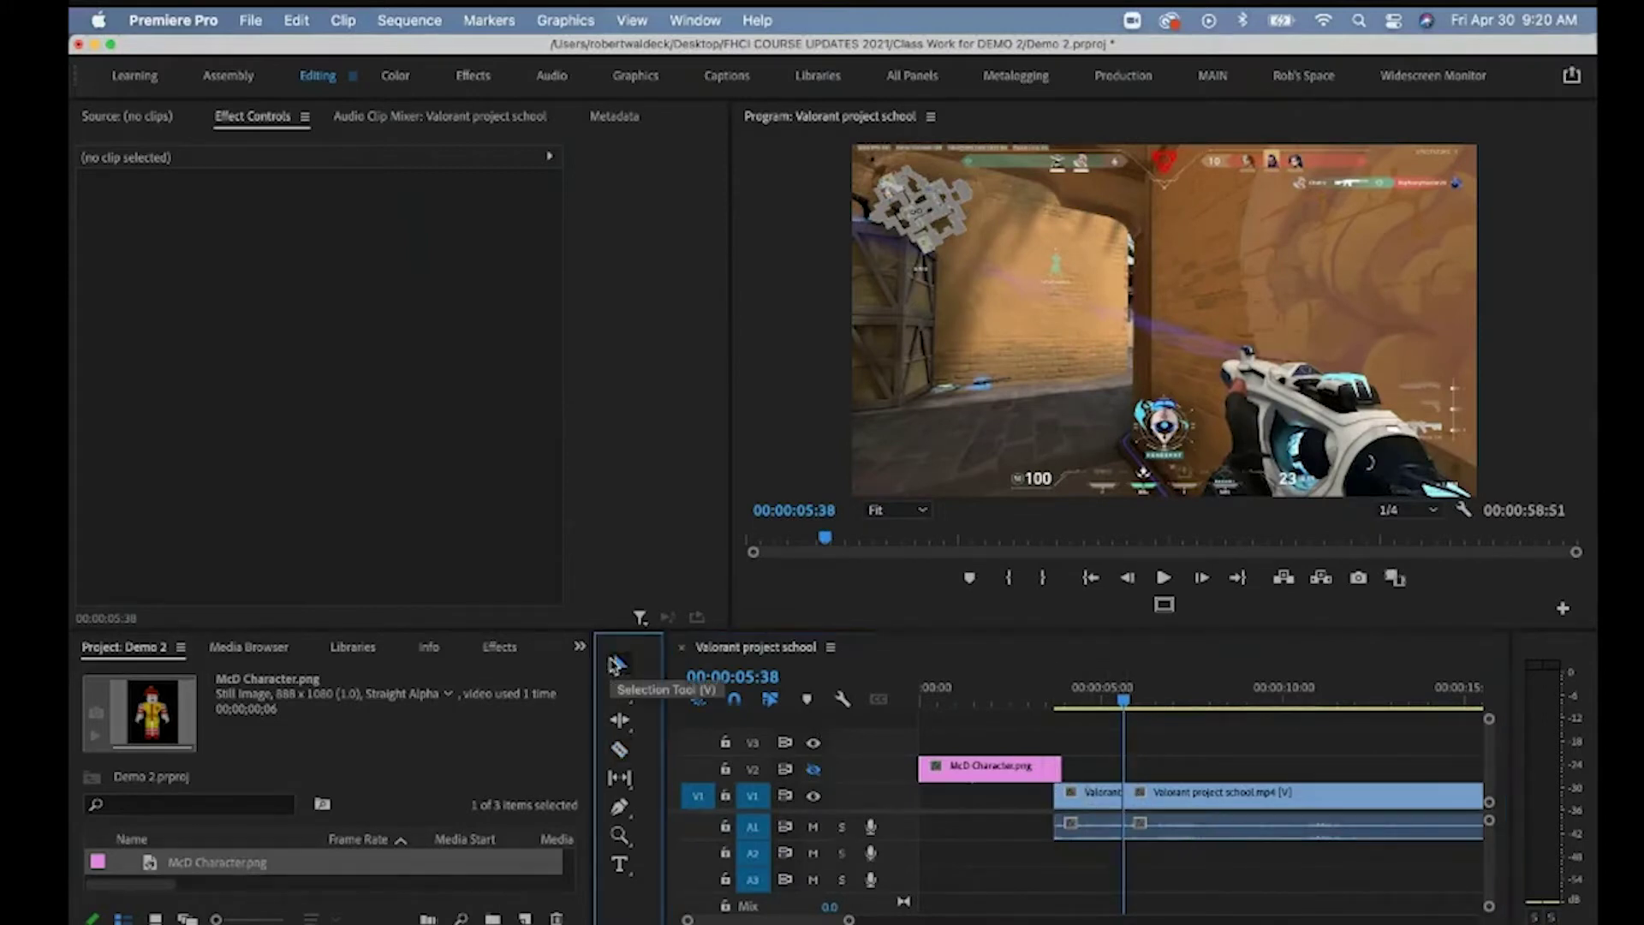
click(1087, 805)
drag(1087, 805, 959, 806)
Step: Split the remaining gameplay footage at 00:00:25:55 and delete the long portion before the cut
drag(1120, 702, 1192, 707)
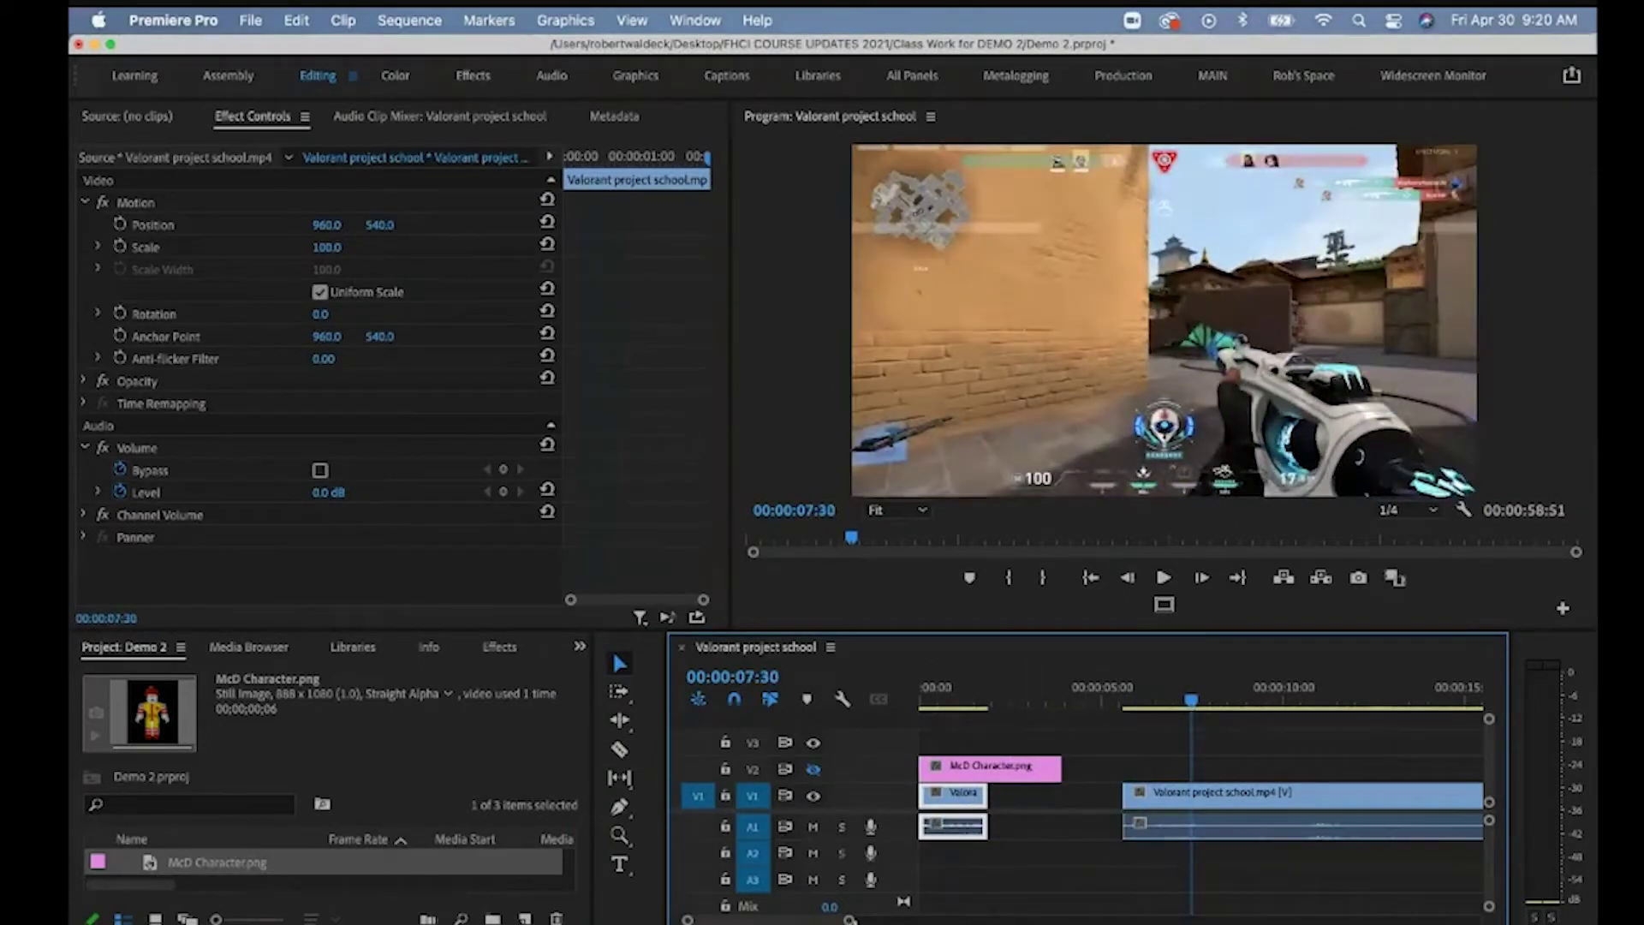
drag(848, 920, 1012, 919)
click(1098, 703)
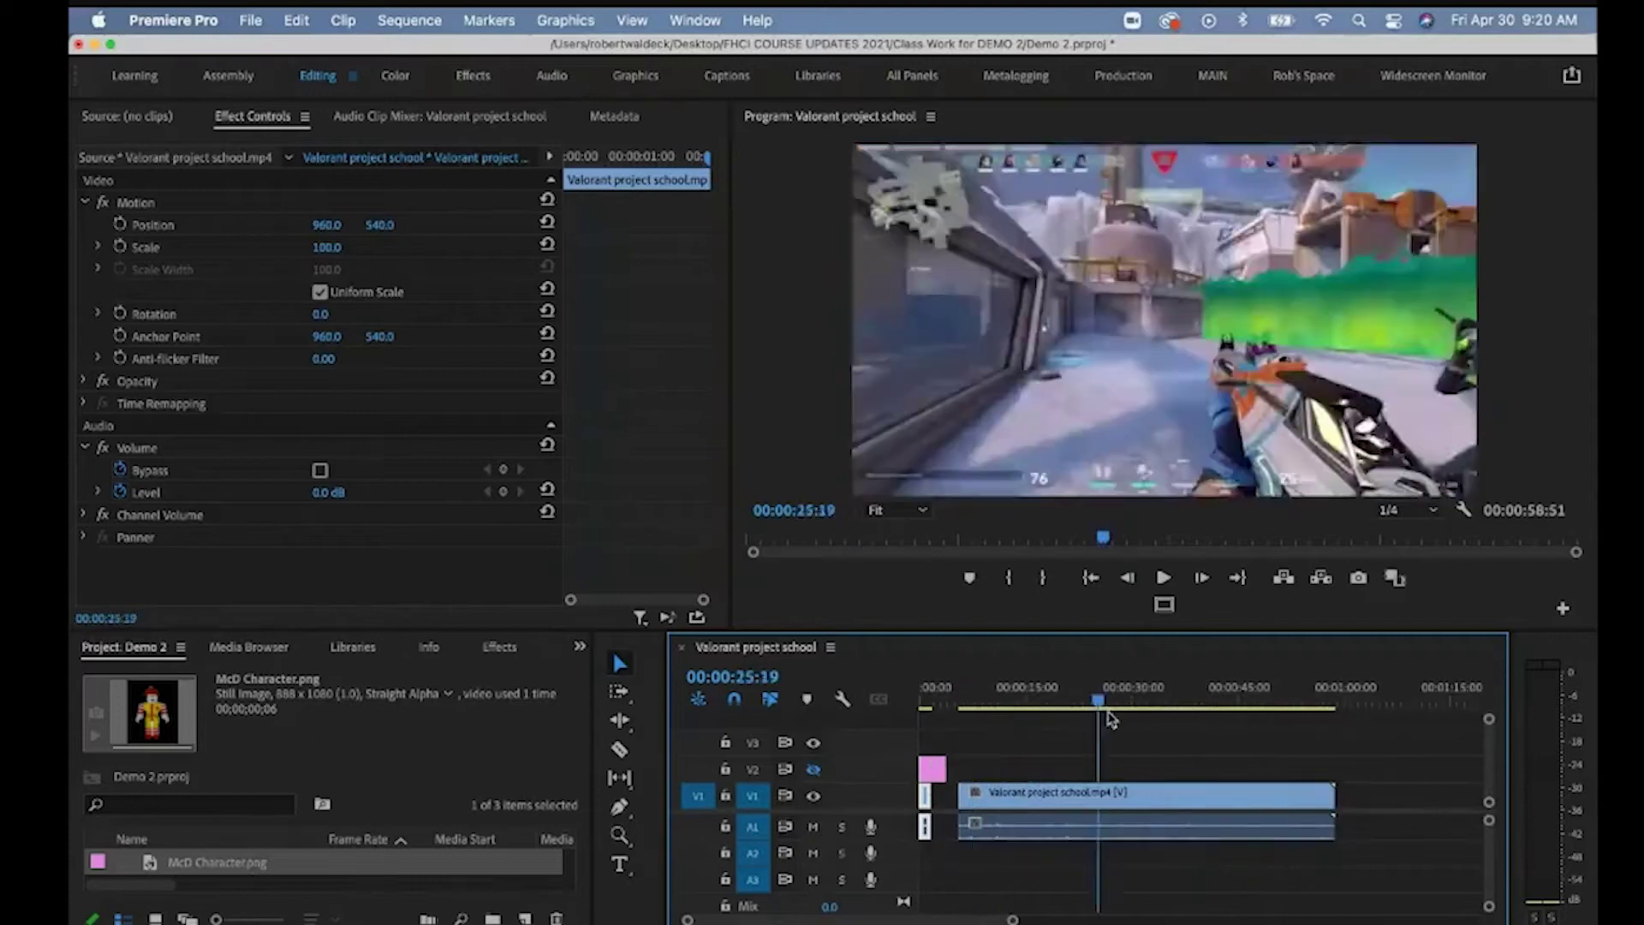
click(1103, 717)
click(619, 749)
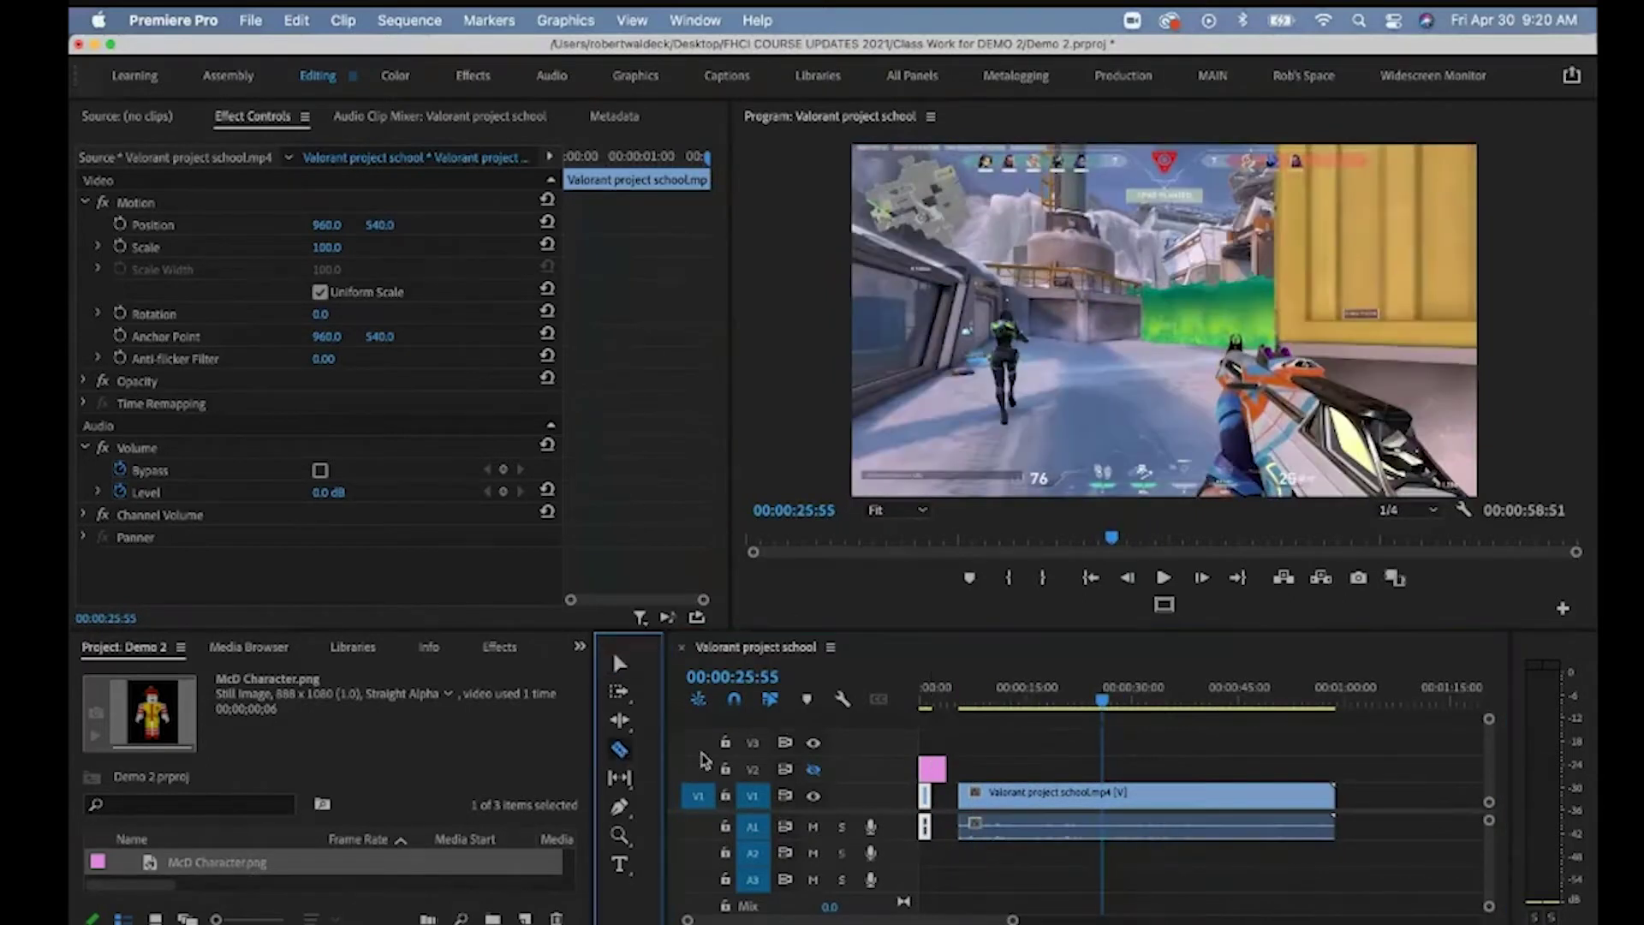
click(1105, 792)
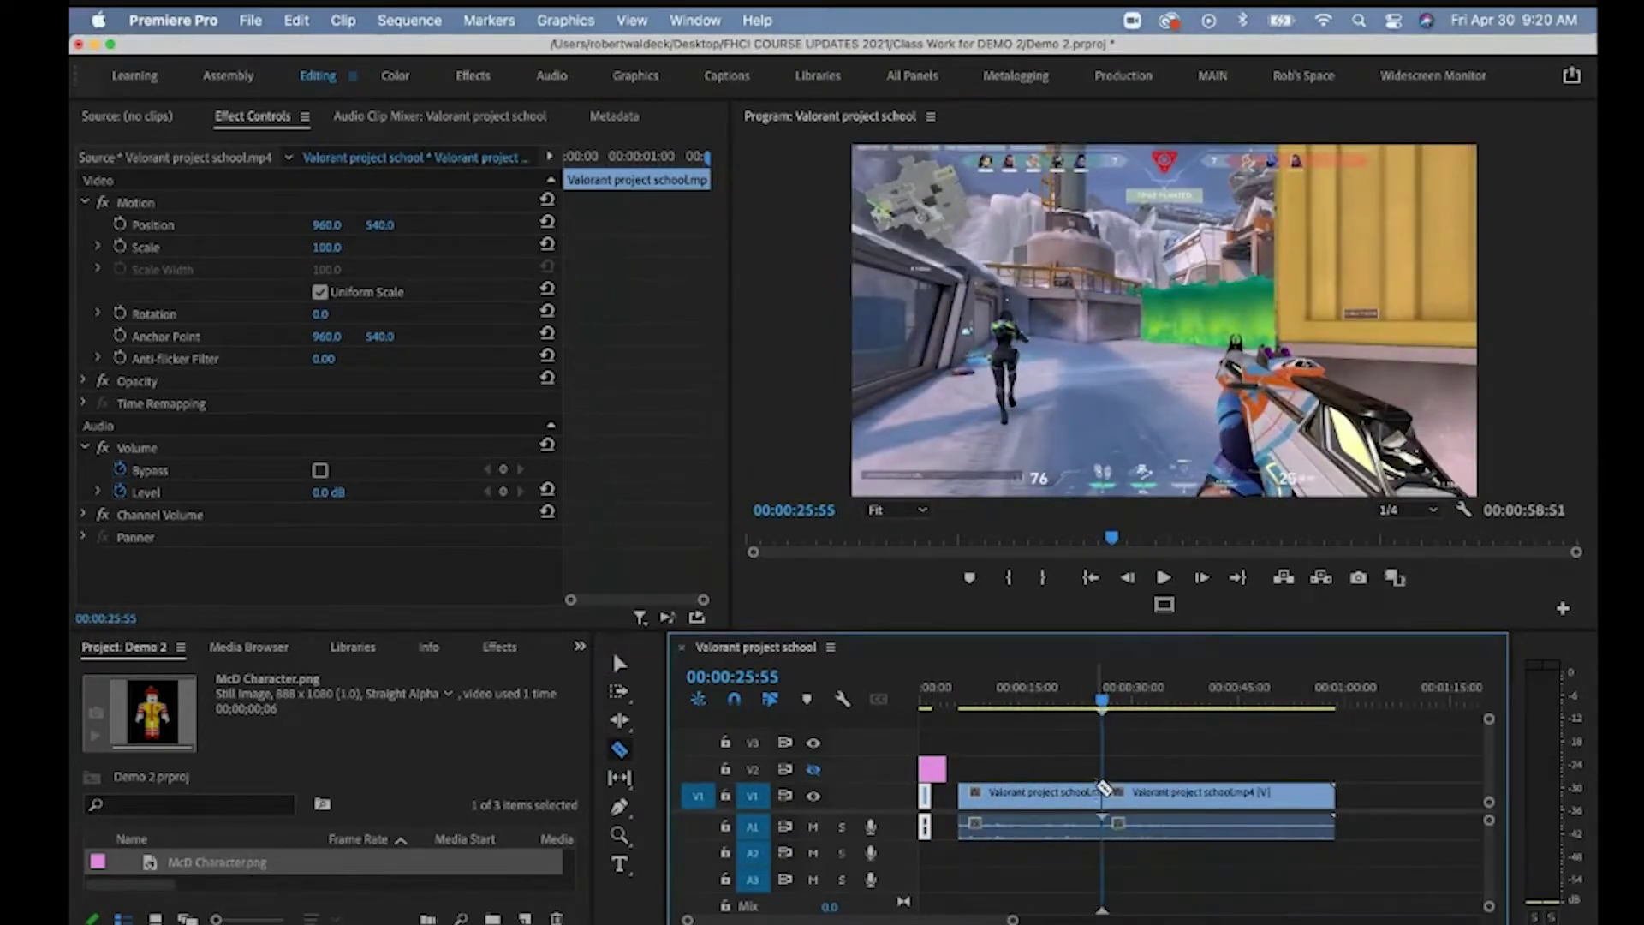
click(620, 663)
click(1045, 814)
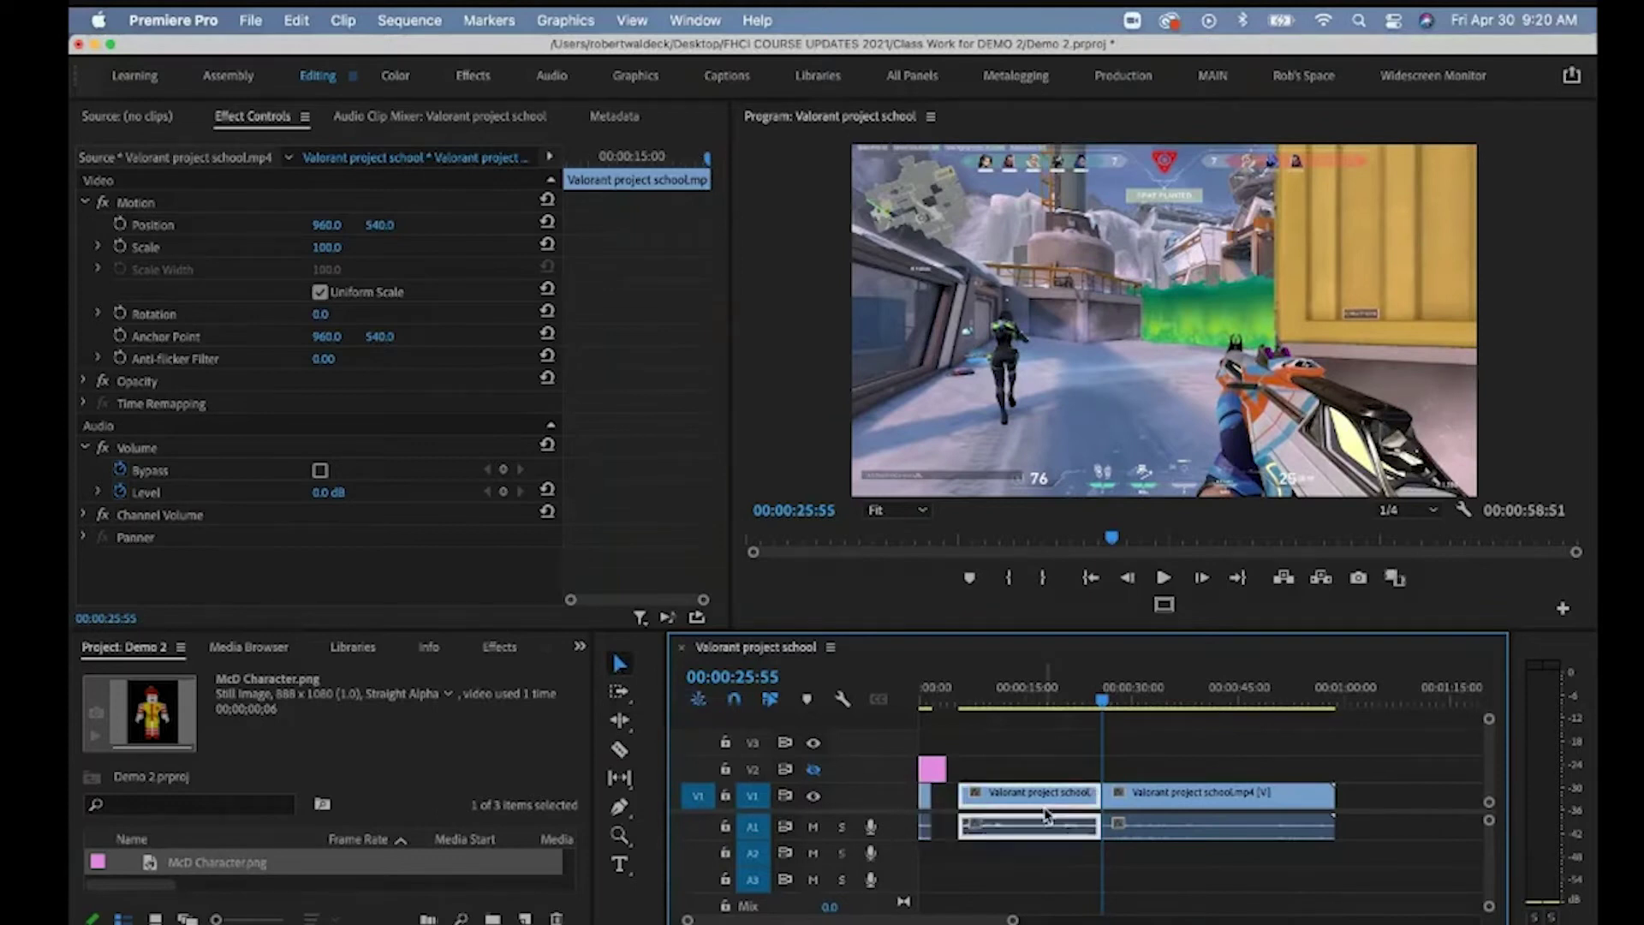
key(Delete)
Step: Split the gameplay footage at 00:00:28:10 and delete everything after the cut
click(1122, 704)
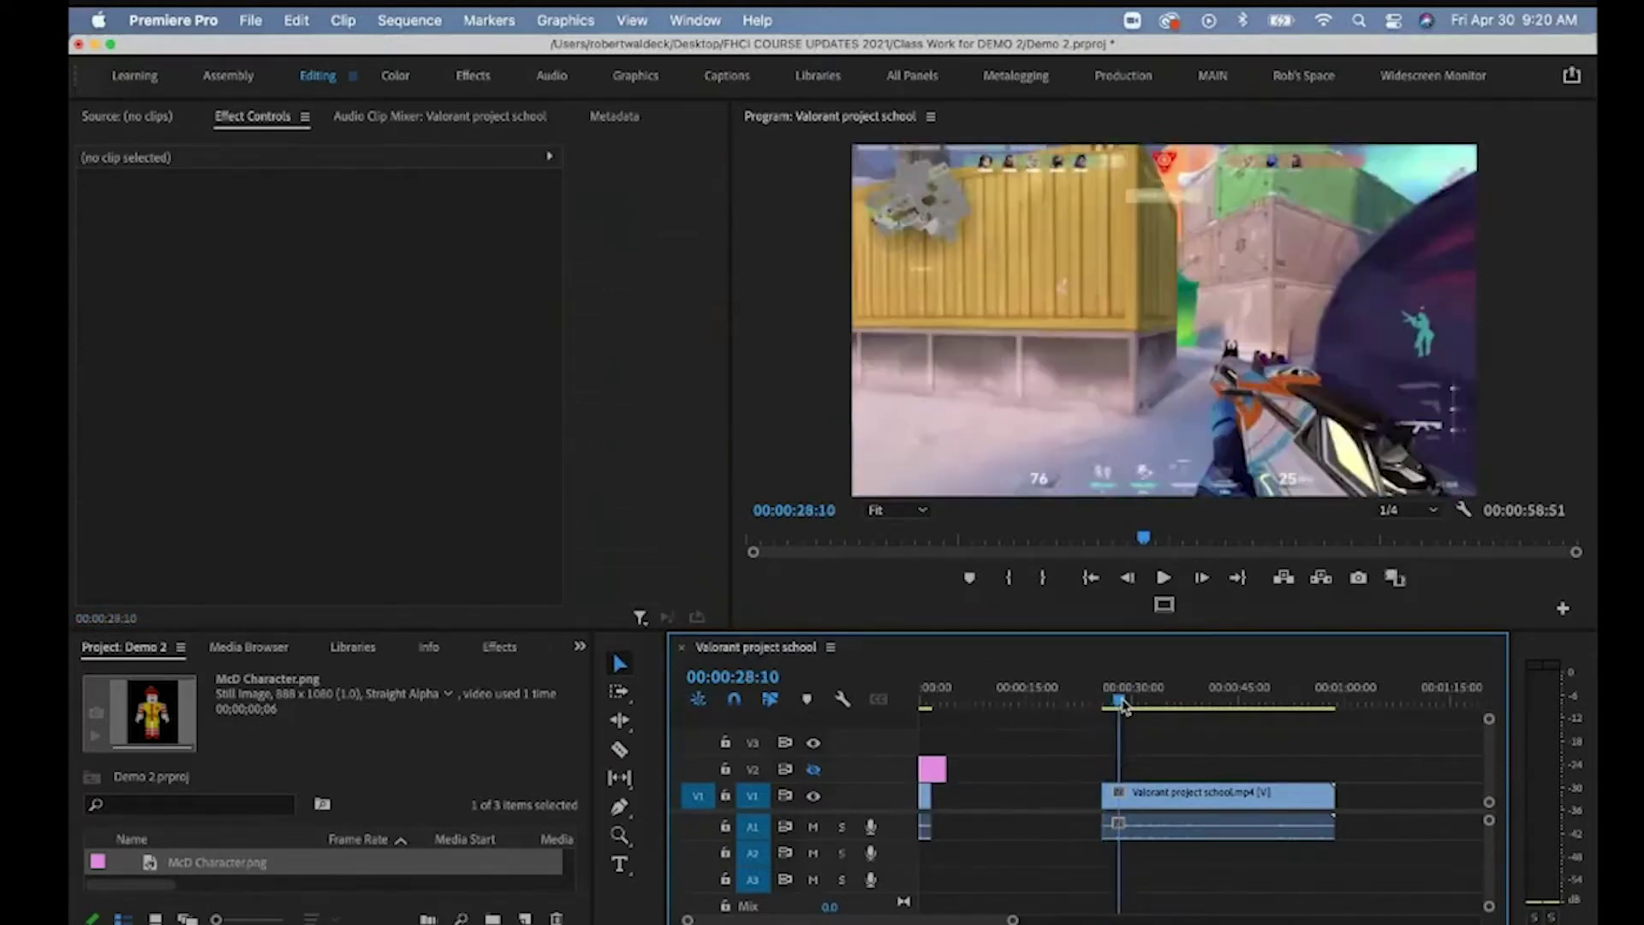
click(620, 750)
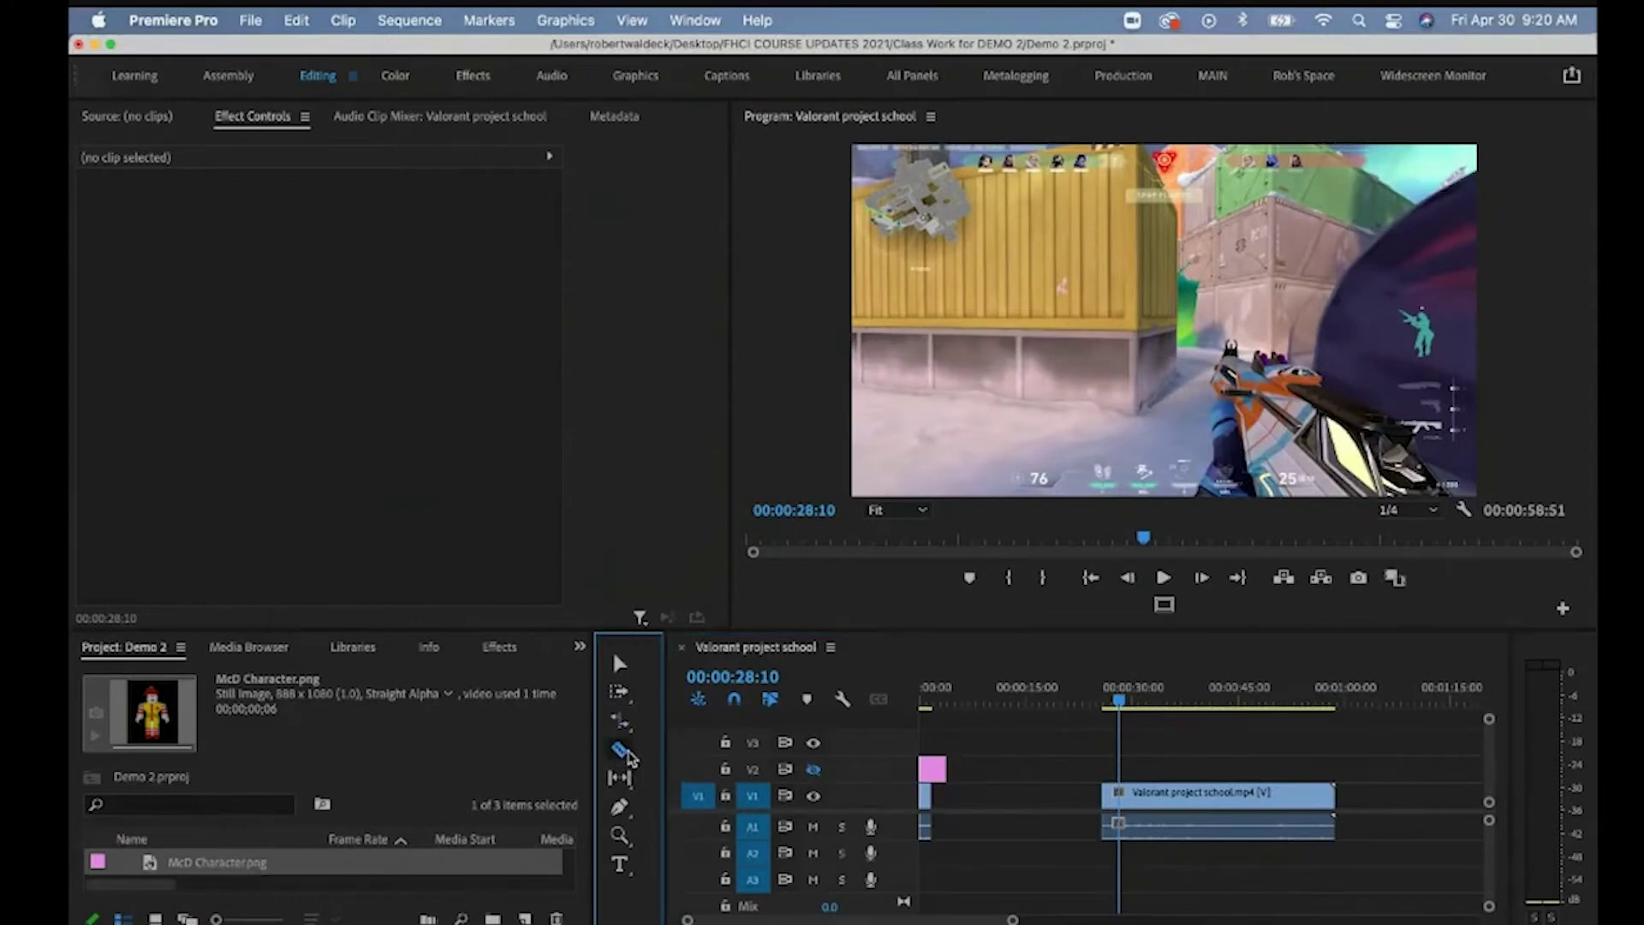
click(1120, 800)
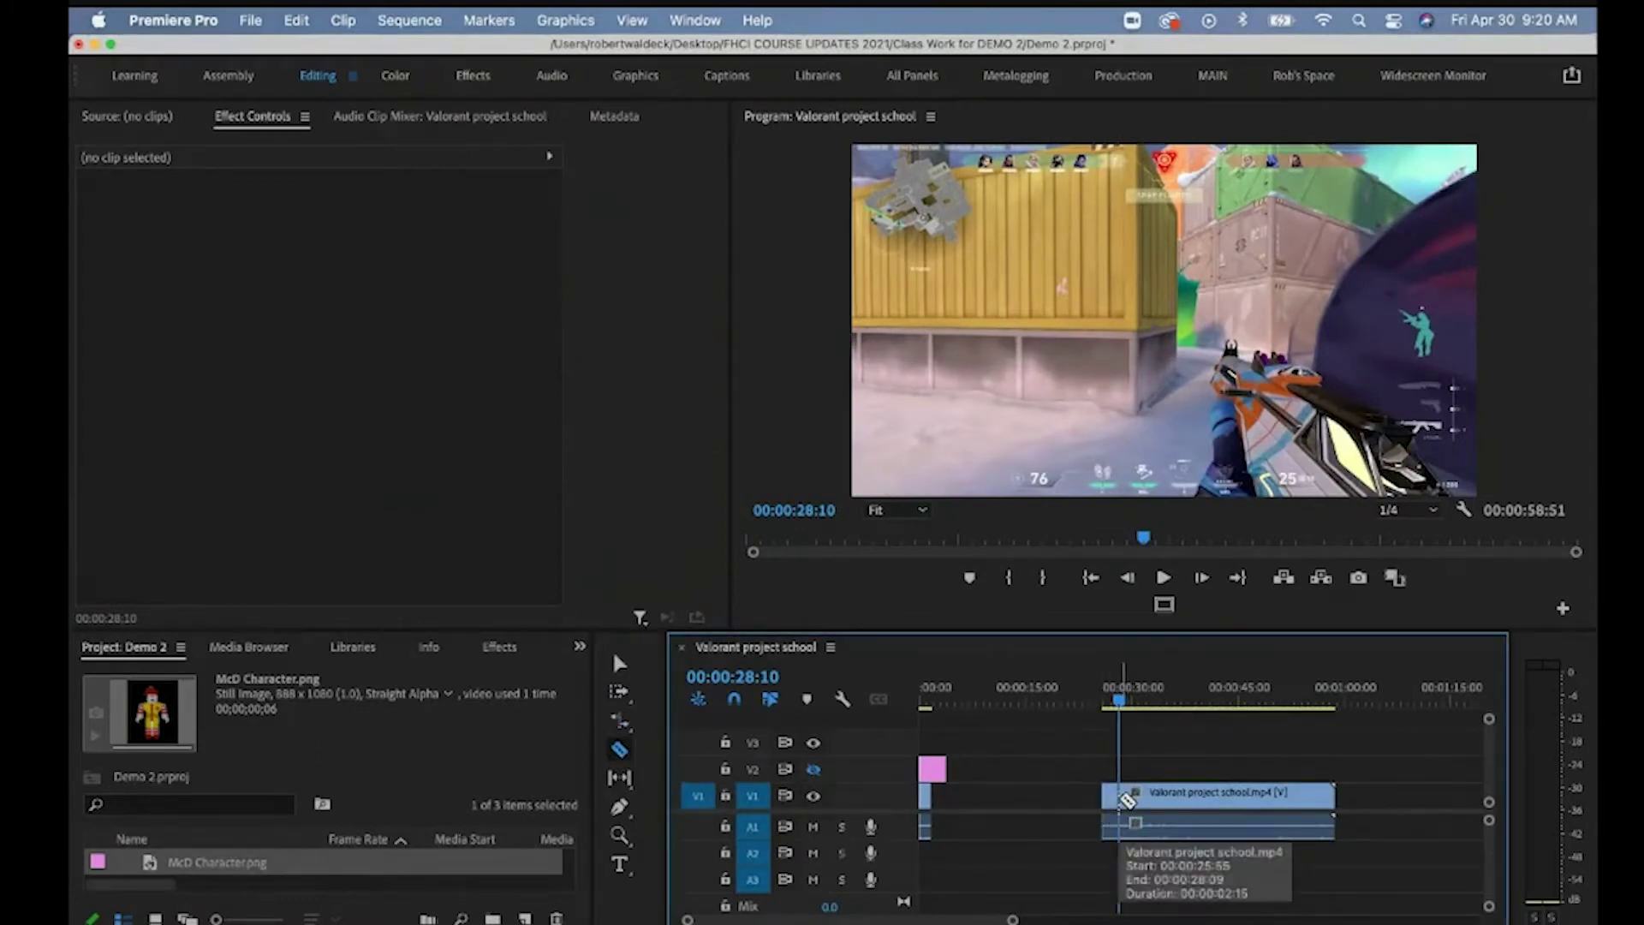
key(v)
click(1161, 796)
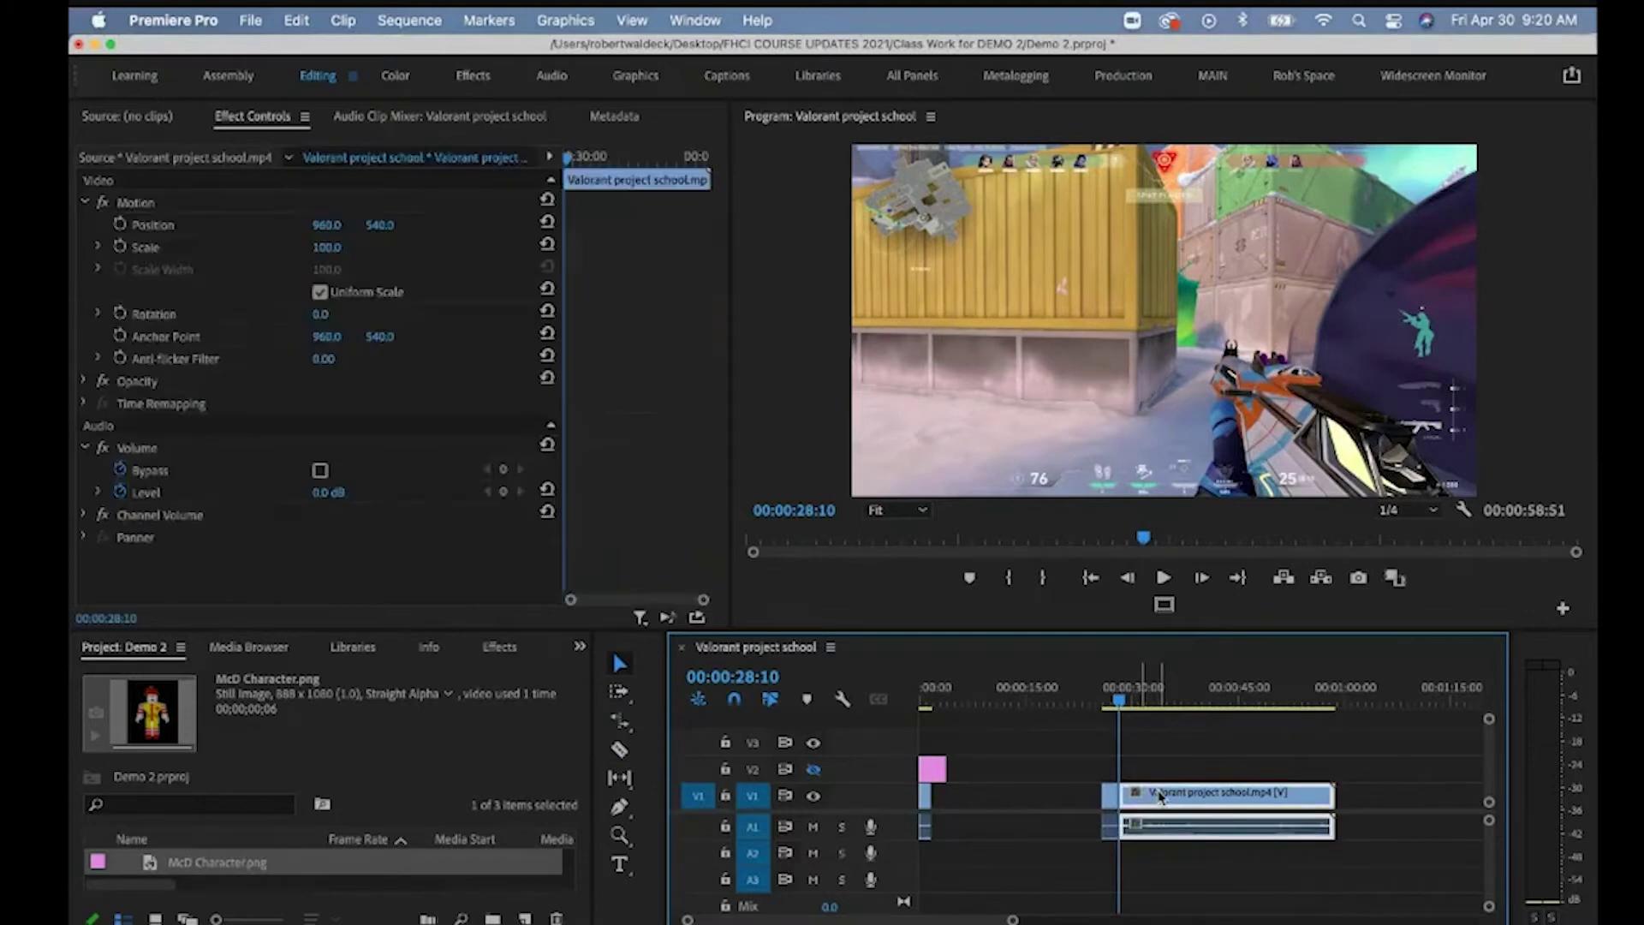
key(Delete)
Step: Move the second gameplay segment earlier on V1 and trim McD Character.png to end with the first gameplay segment
drag(1117, 700, 1109, 705)
click(1113, 800)
drag(1113, 802, 1053, 806)
drag(944, 769, 931, 769)
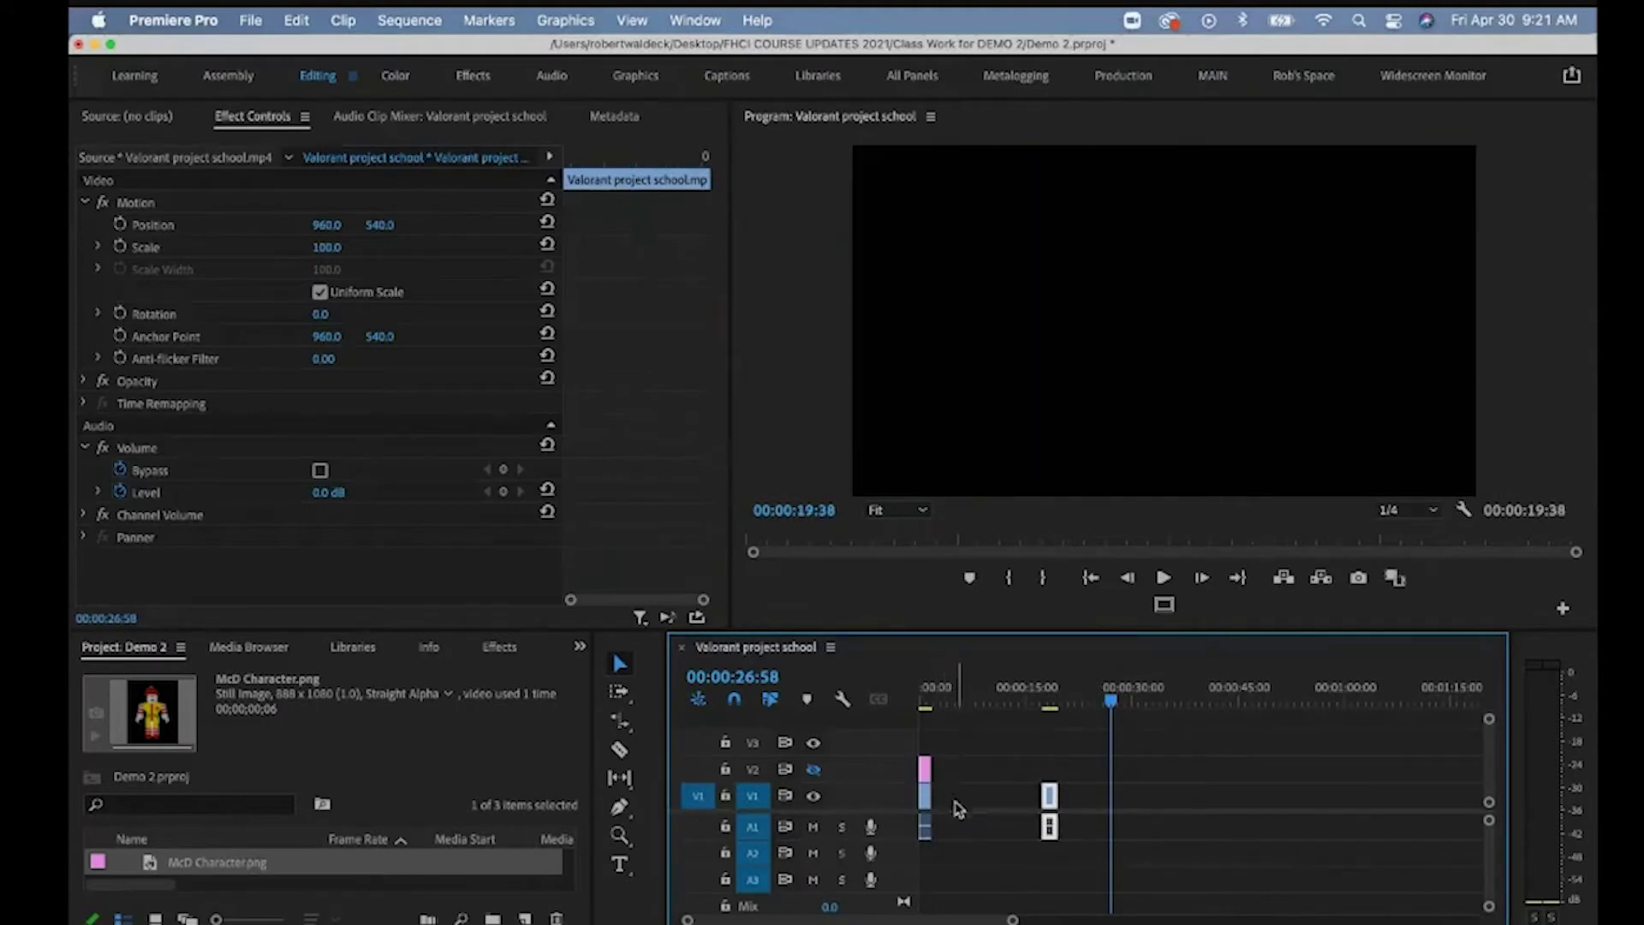
Step: Ripple delete the empty gap between the two gameplay segments on V1
click(958, 806)
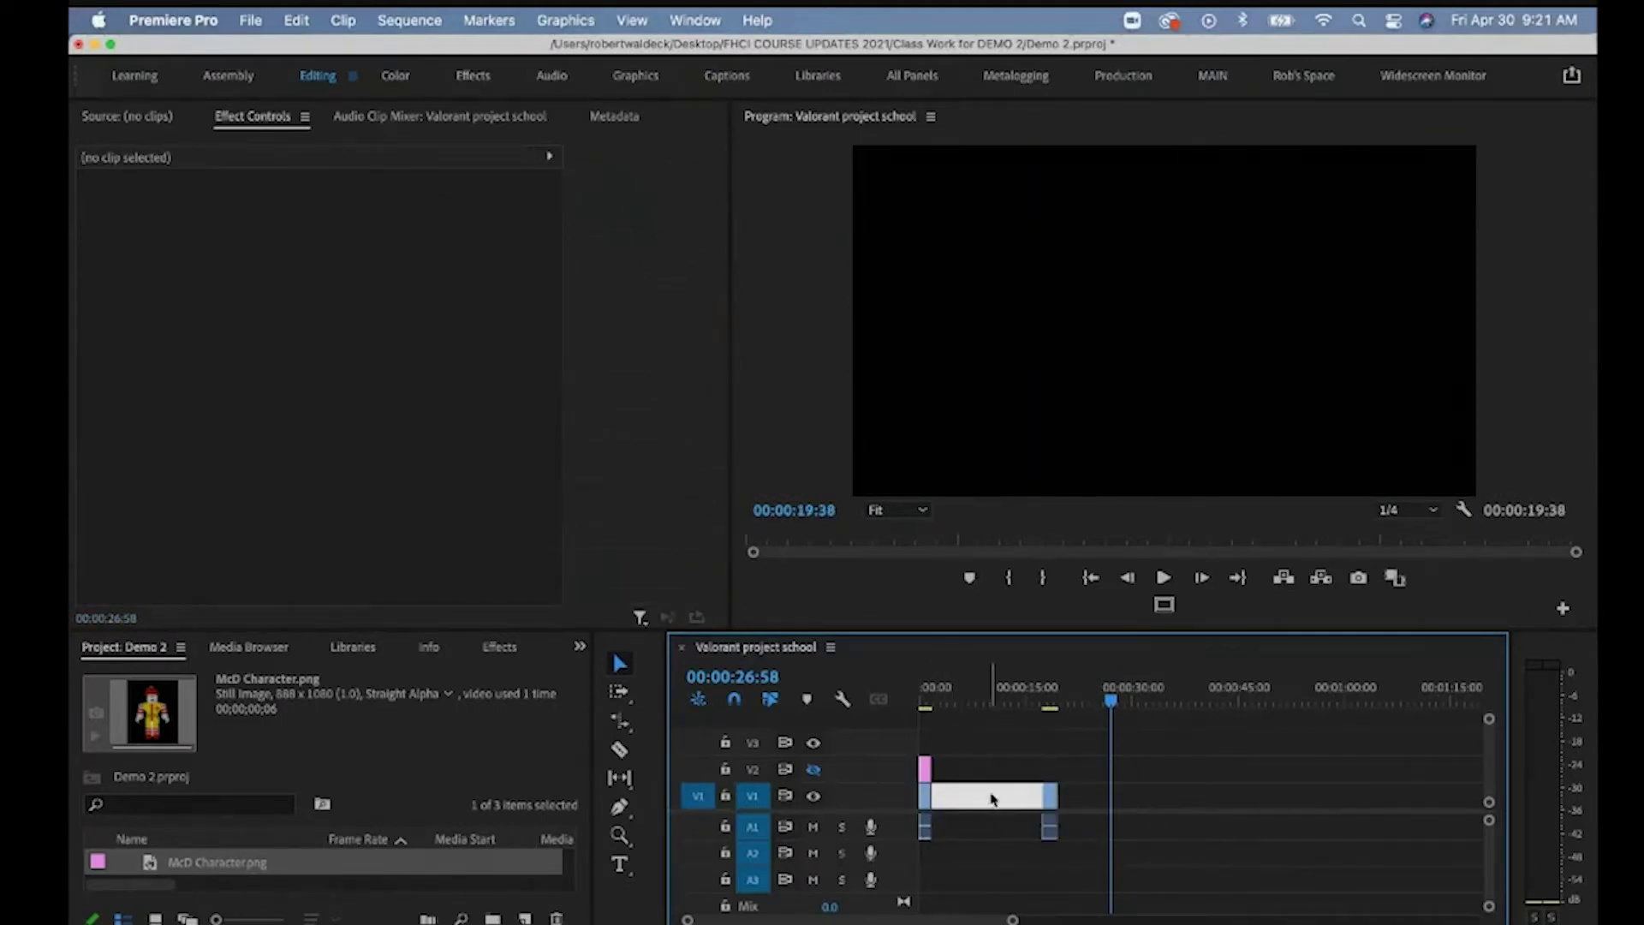
right_click(992, 799)
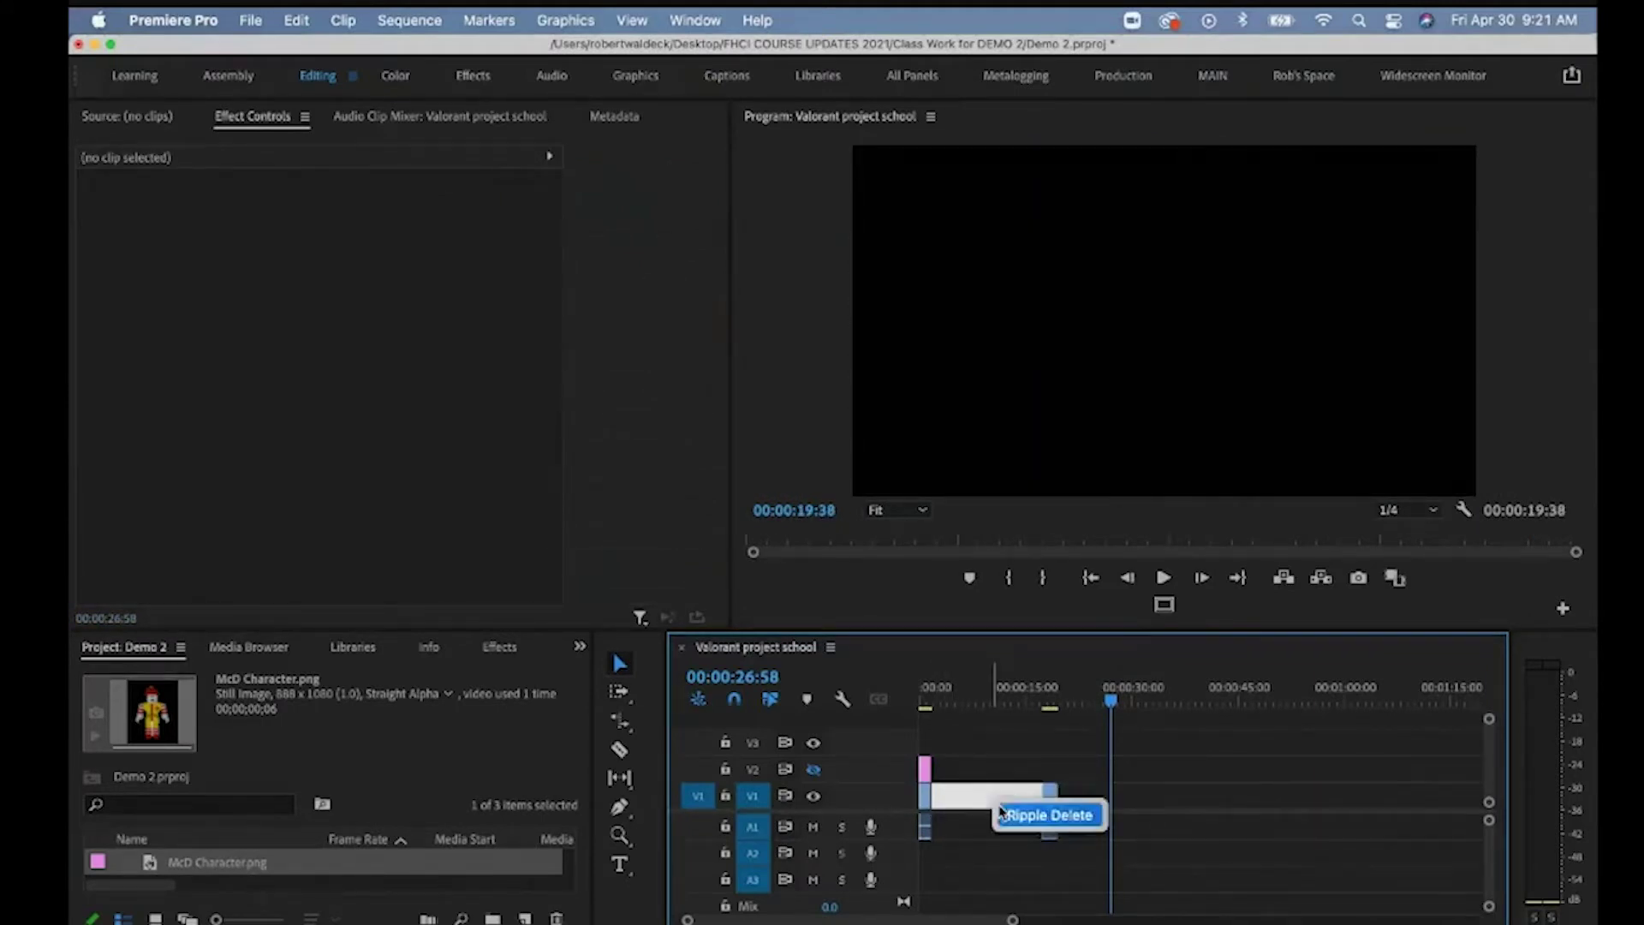
click(1043, 815)
Step: Select the McD Character.png clip and make track V2 visible again with the playhead at 00:00:01:20
drag(930, 702, 935, 704)
key(z)
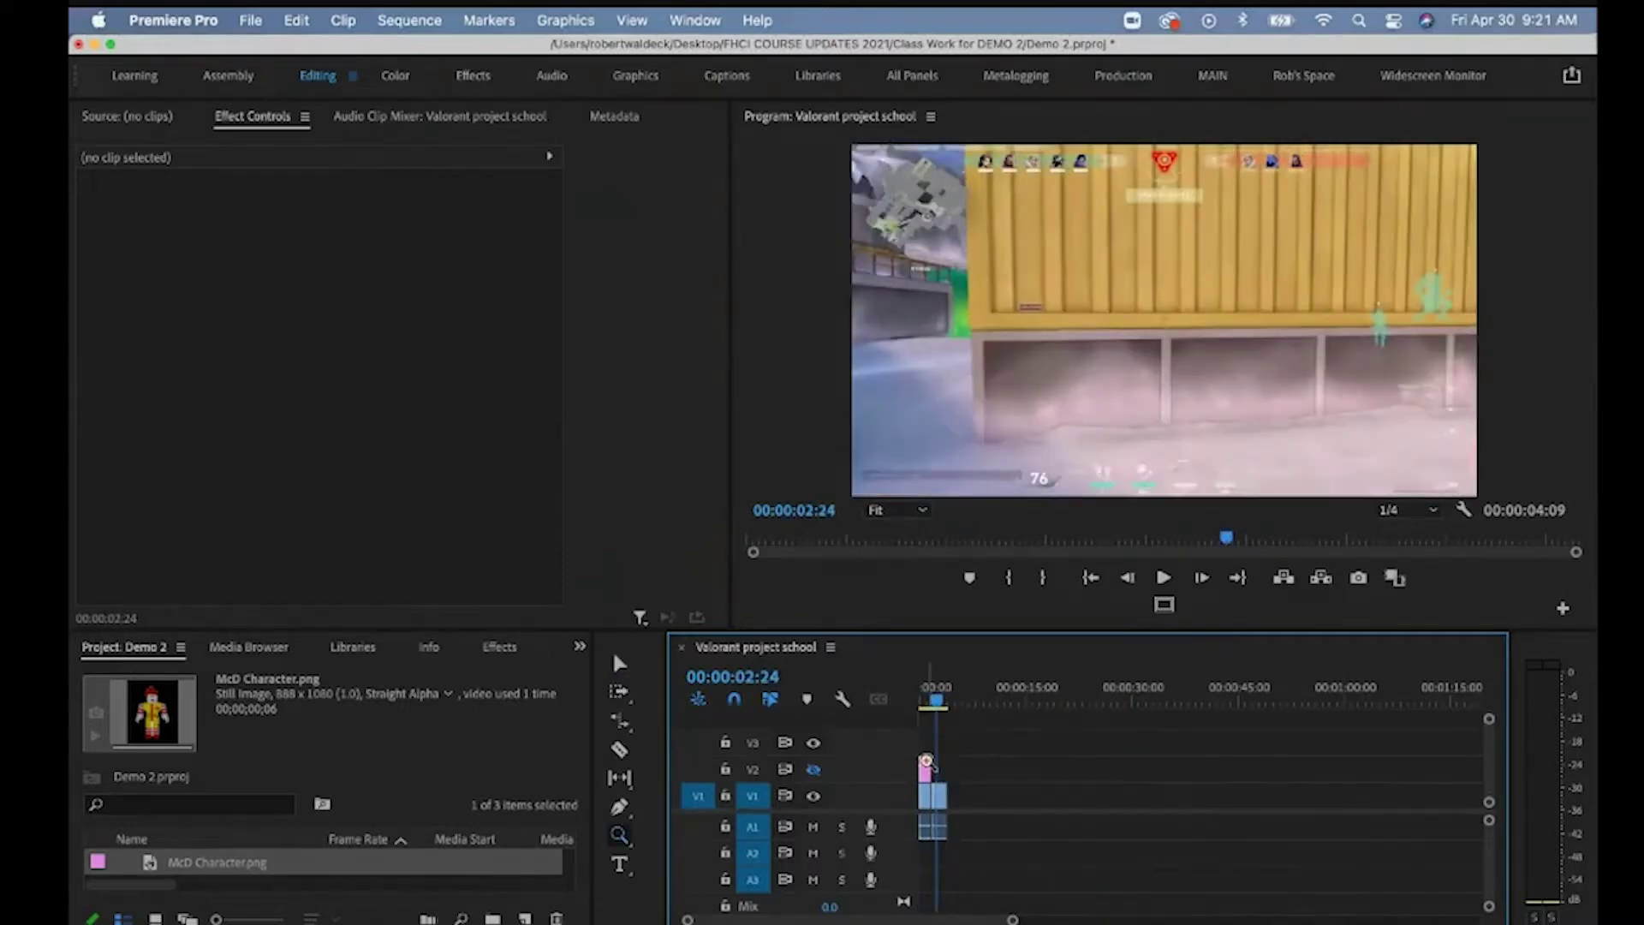
click(952, 766)
click(959, 764)
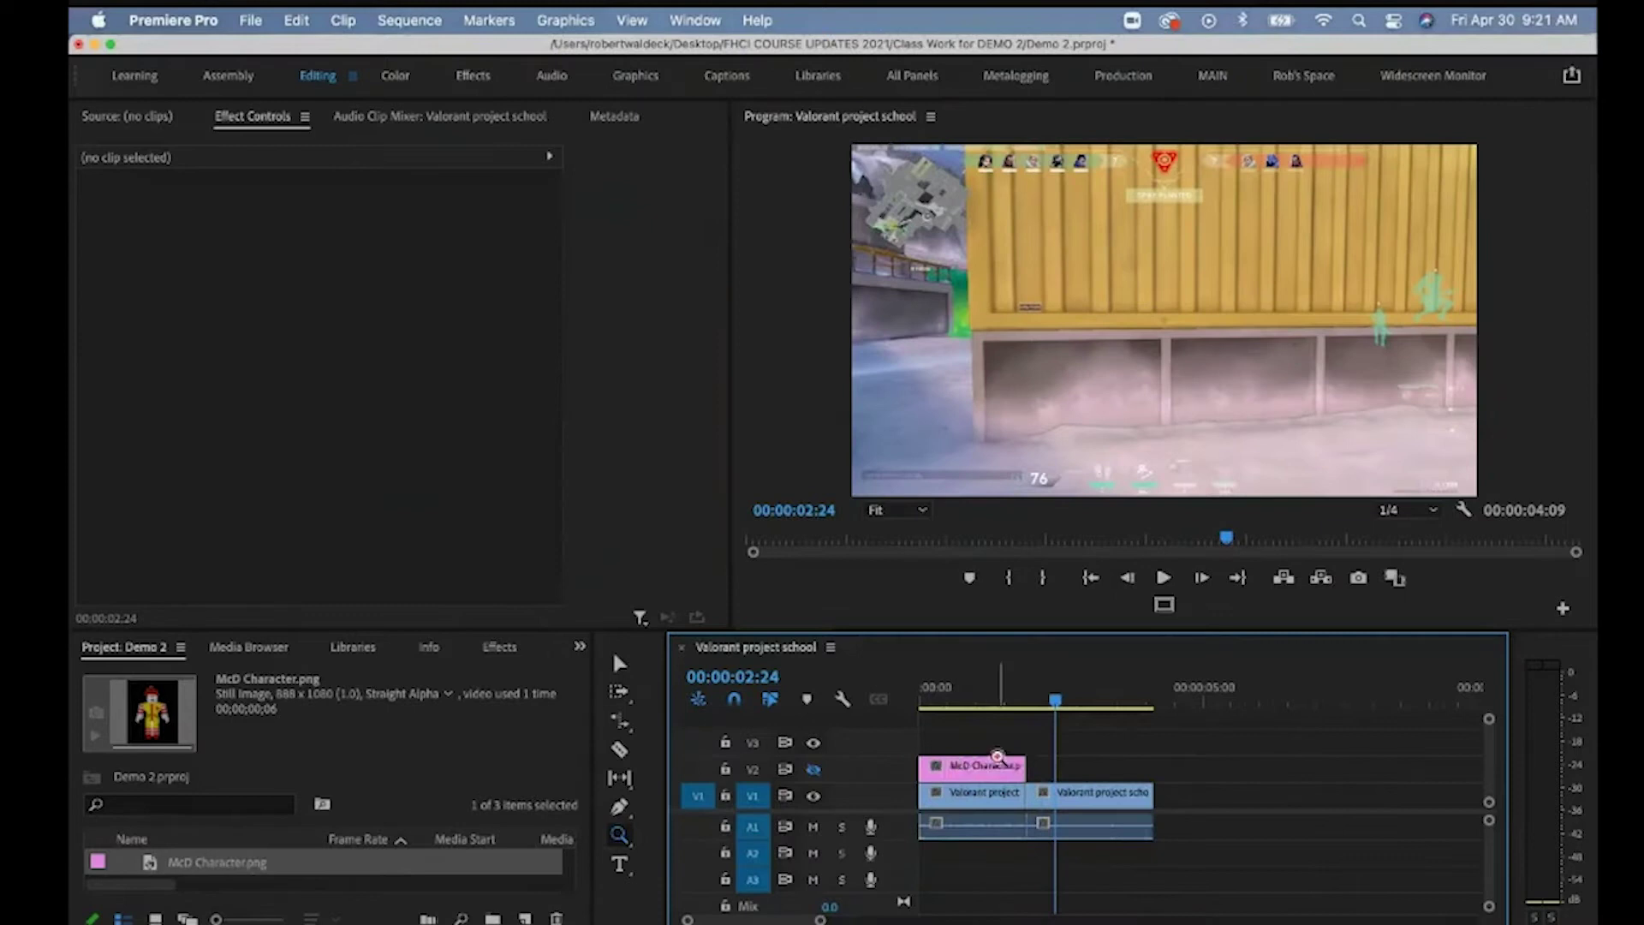
drag(1032, 704, 995, 707)
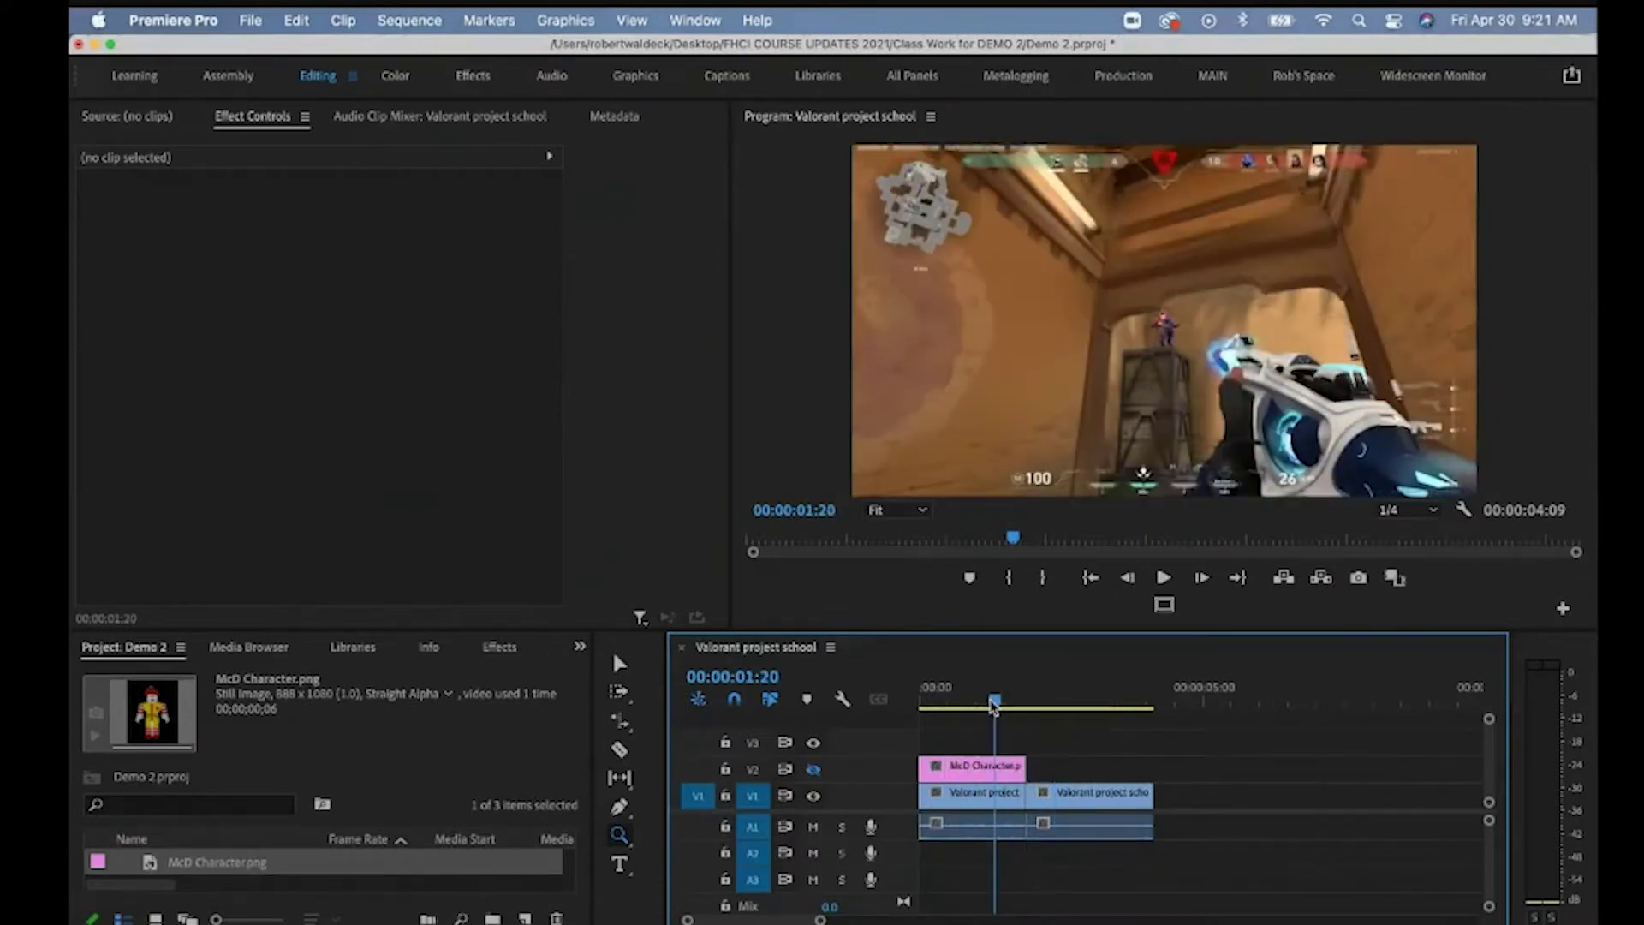
key(v)
click(968, 773)
click(815, 770)
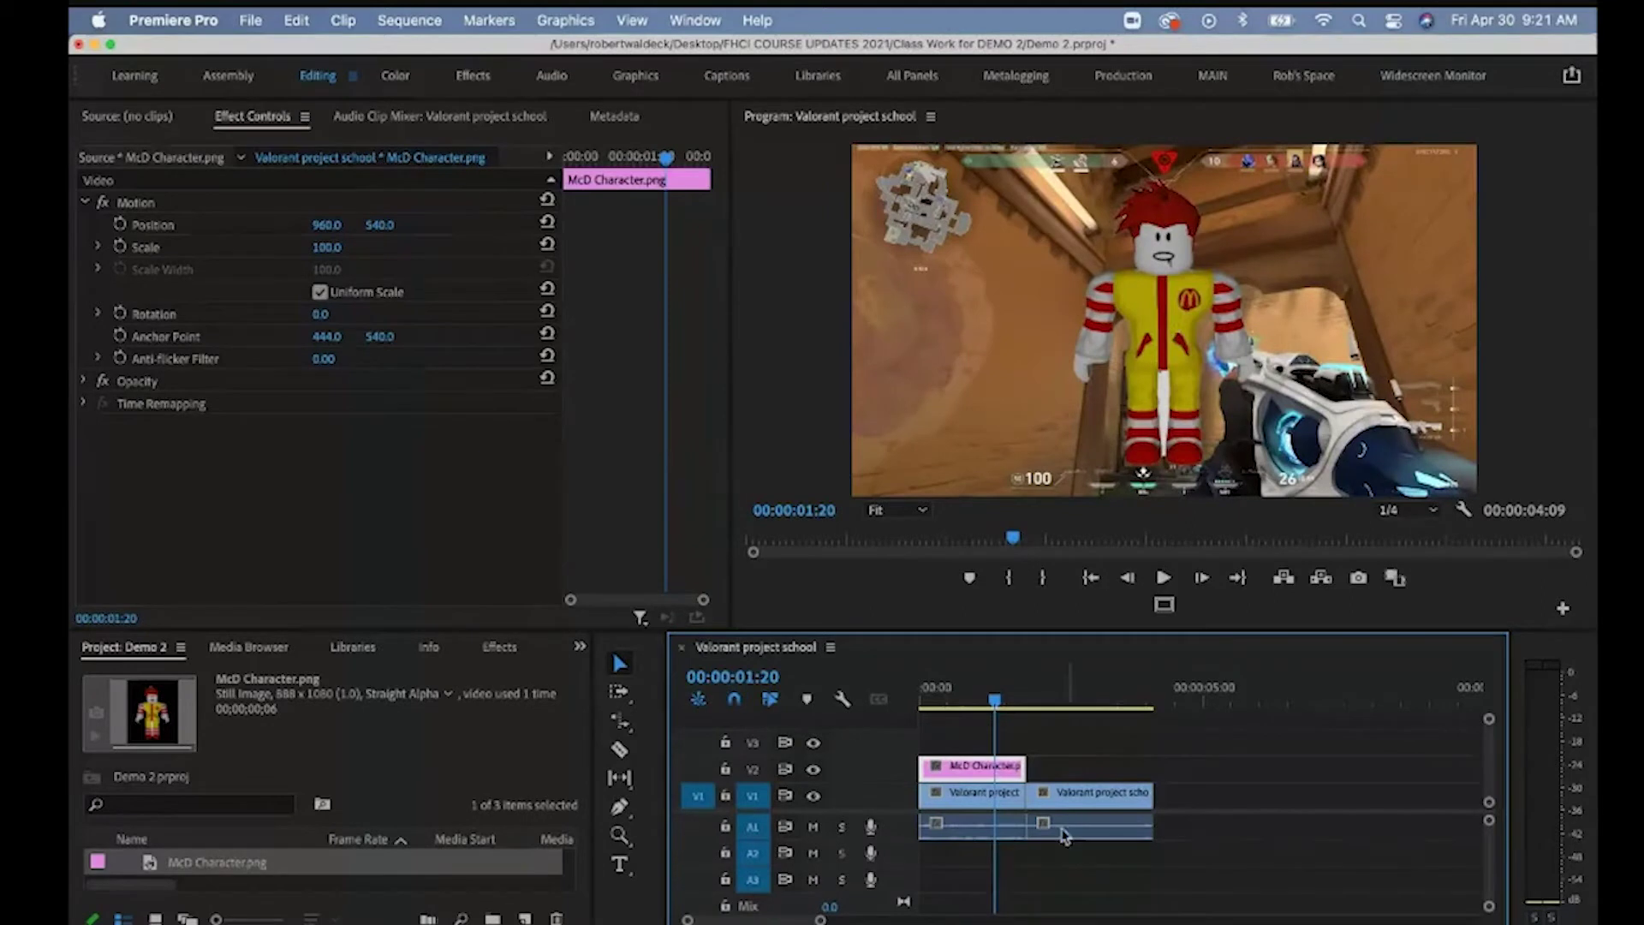
Step: Switch to Adobe Photoshop 2021 and duplicate Layer 1 of front.png
mouse_move(1038, 921)
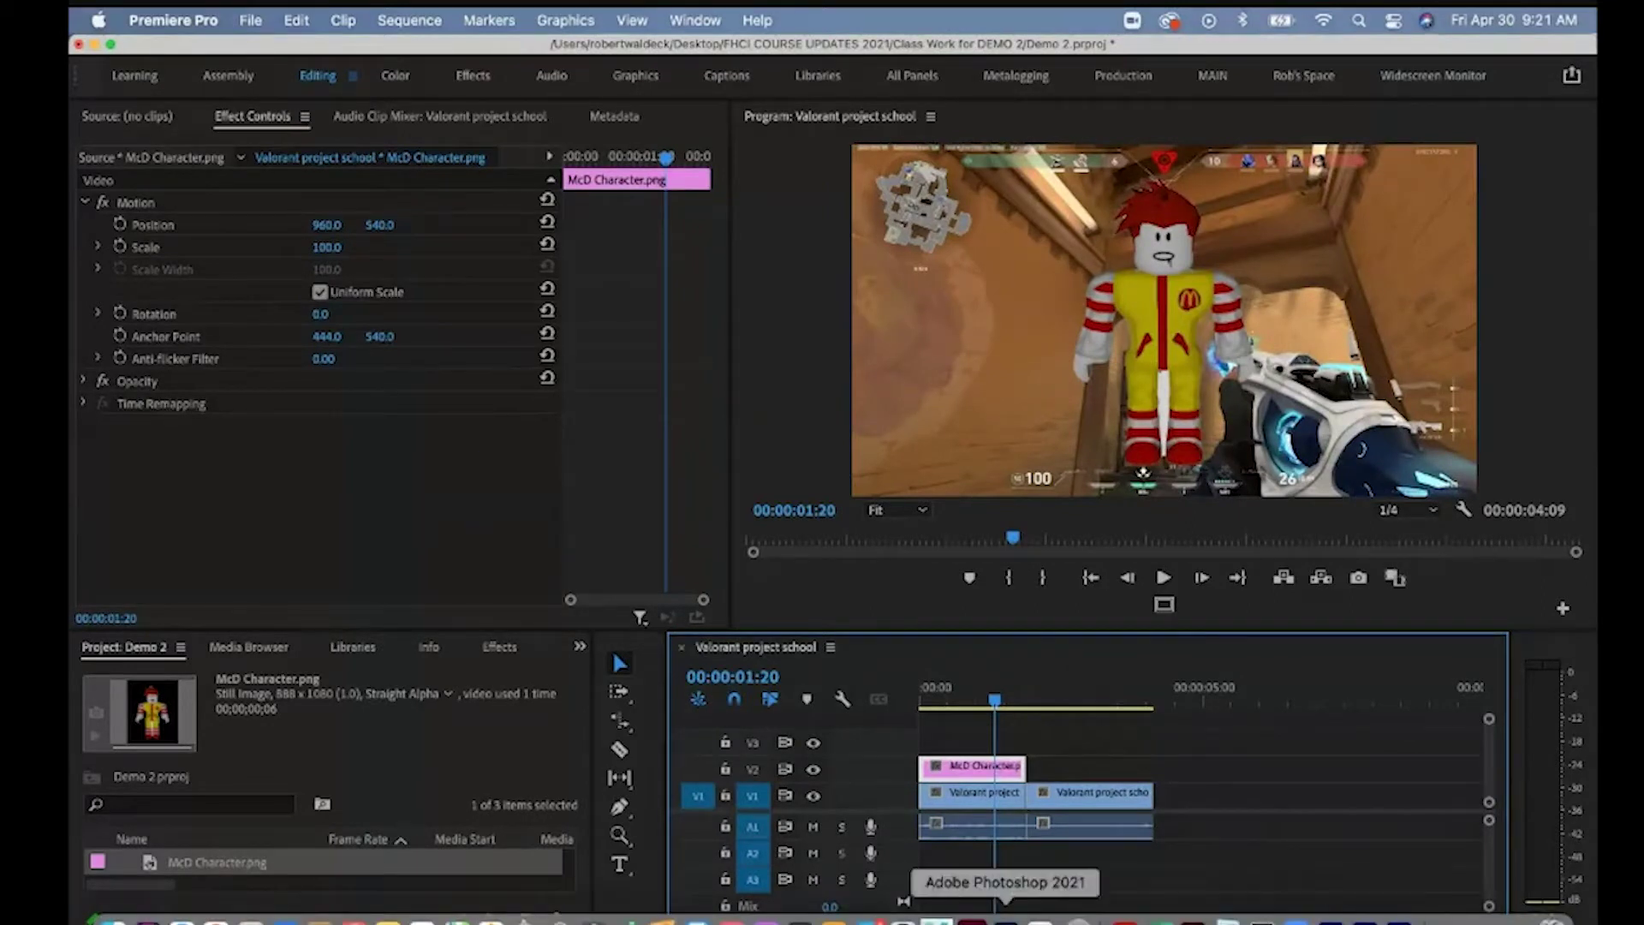
click(1005, 921)
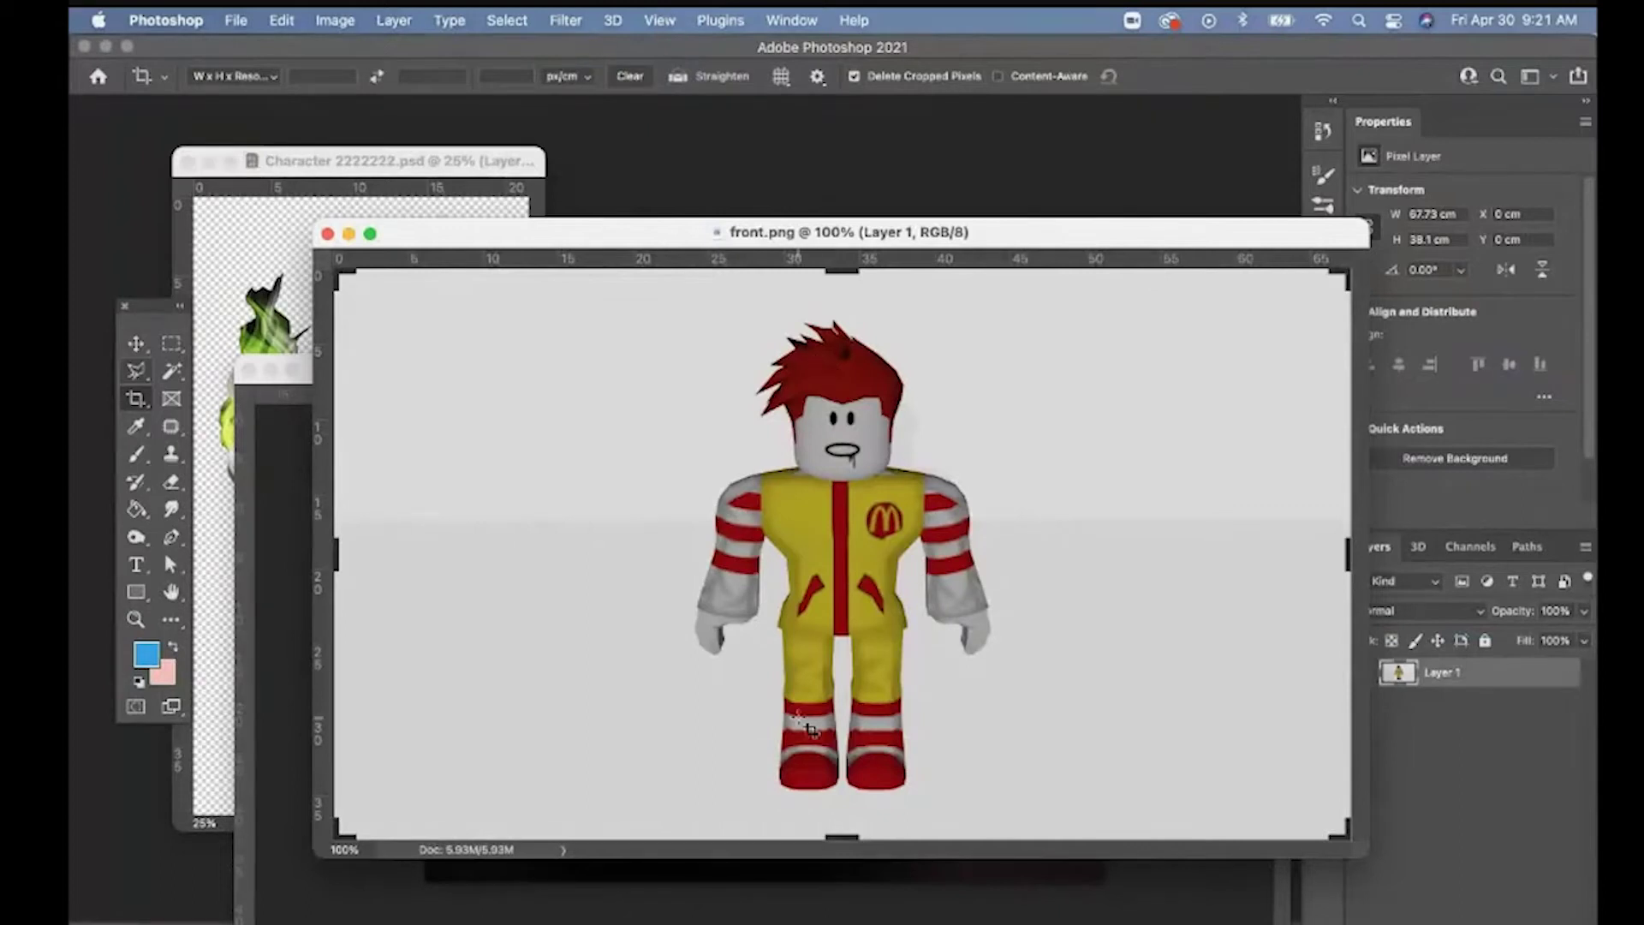
drag(1495, 674, 1525, 914)
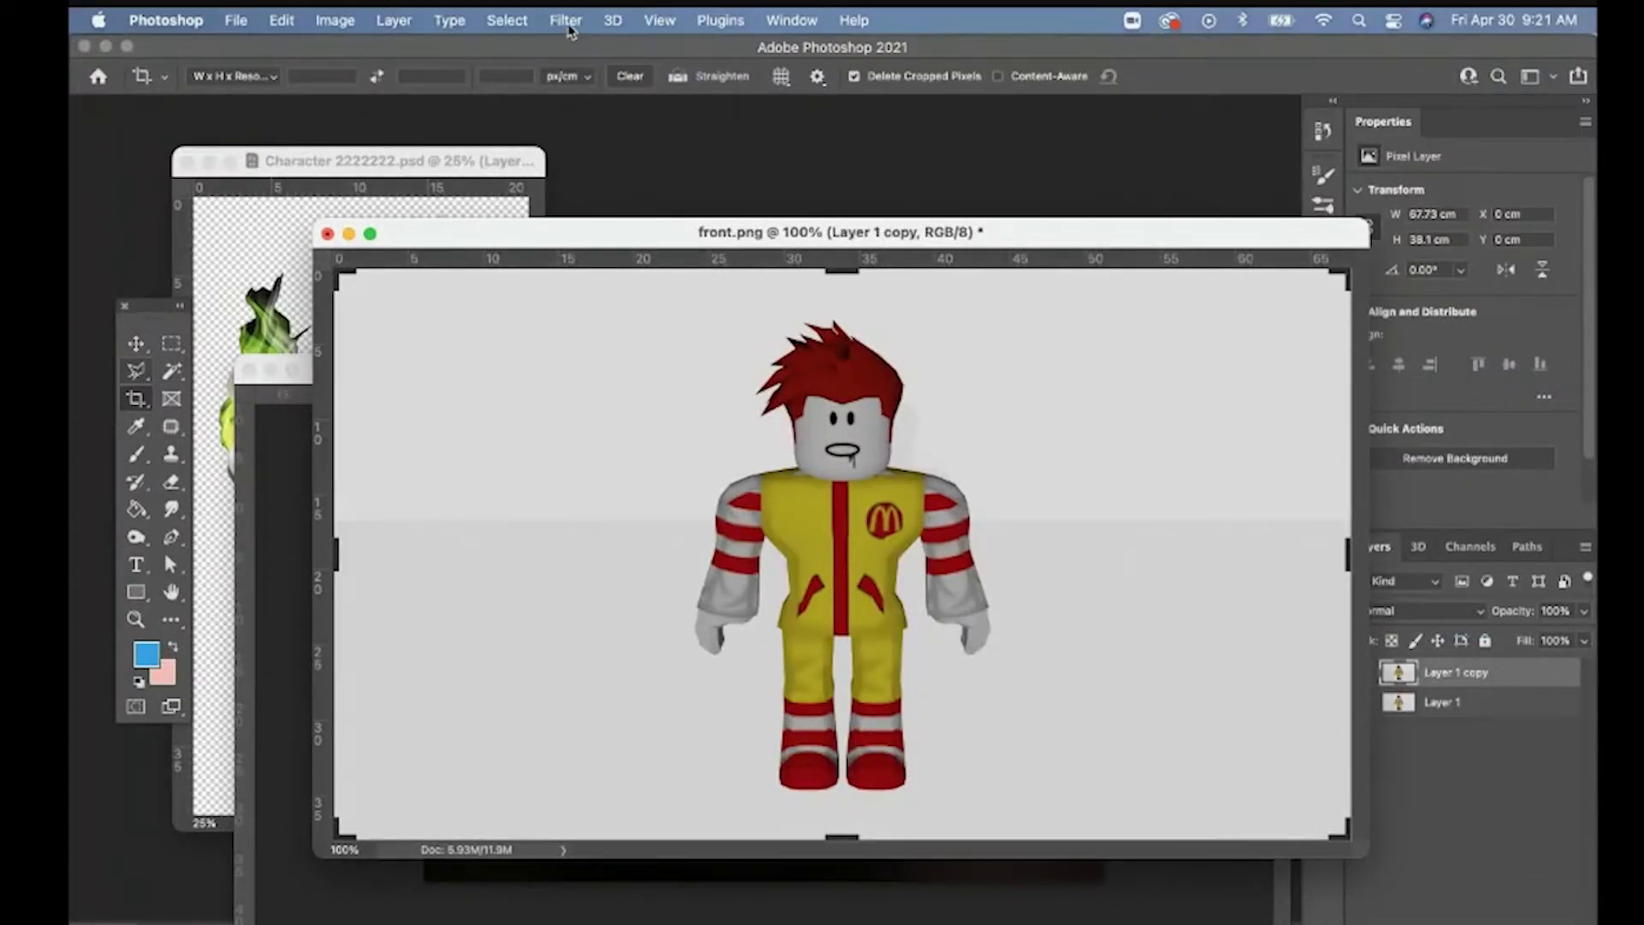
Step: Copy the automatically selected subject of front.png to its own layer and delete Layer 1 and Layer 1 copy
click(520, 20)
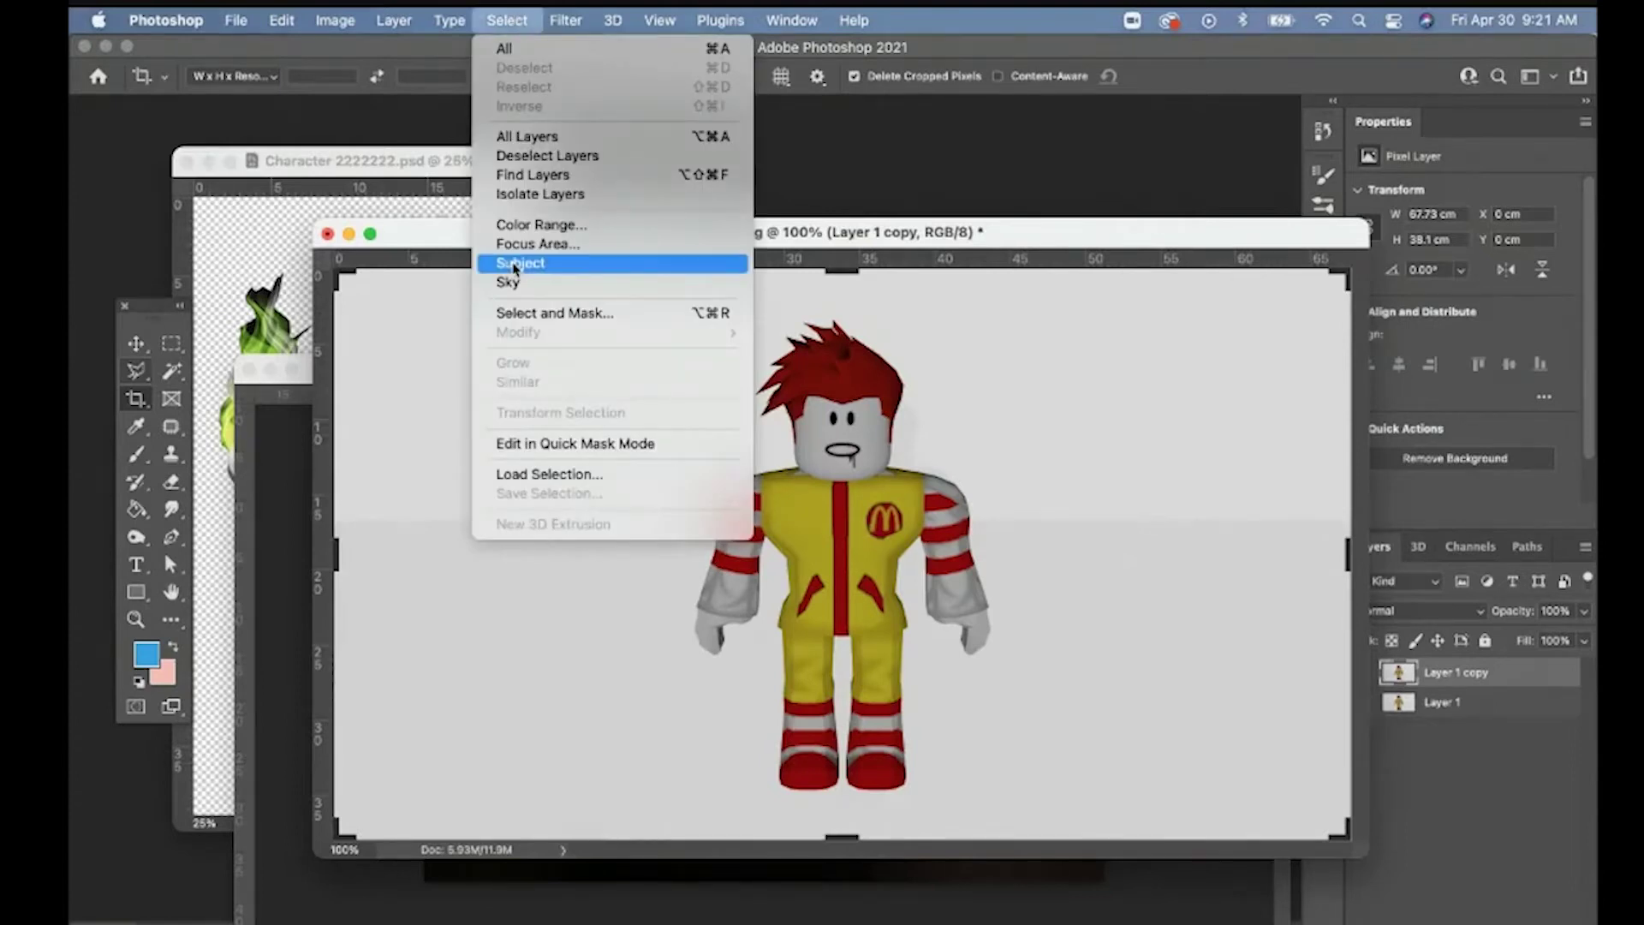
click(515, 262)
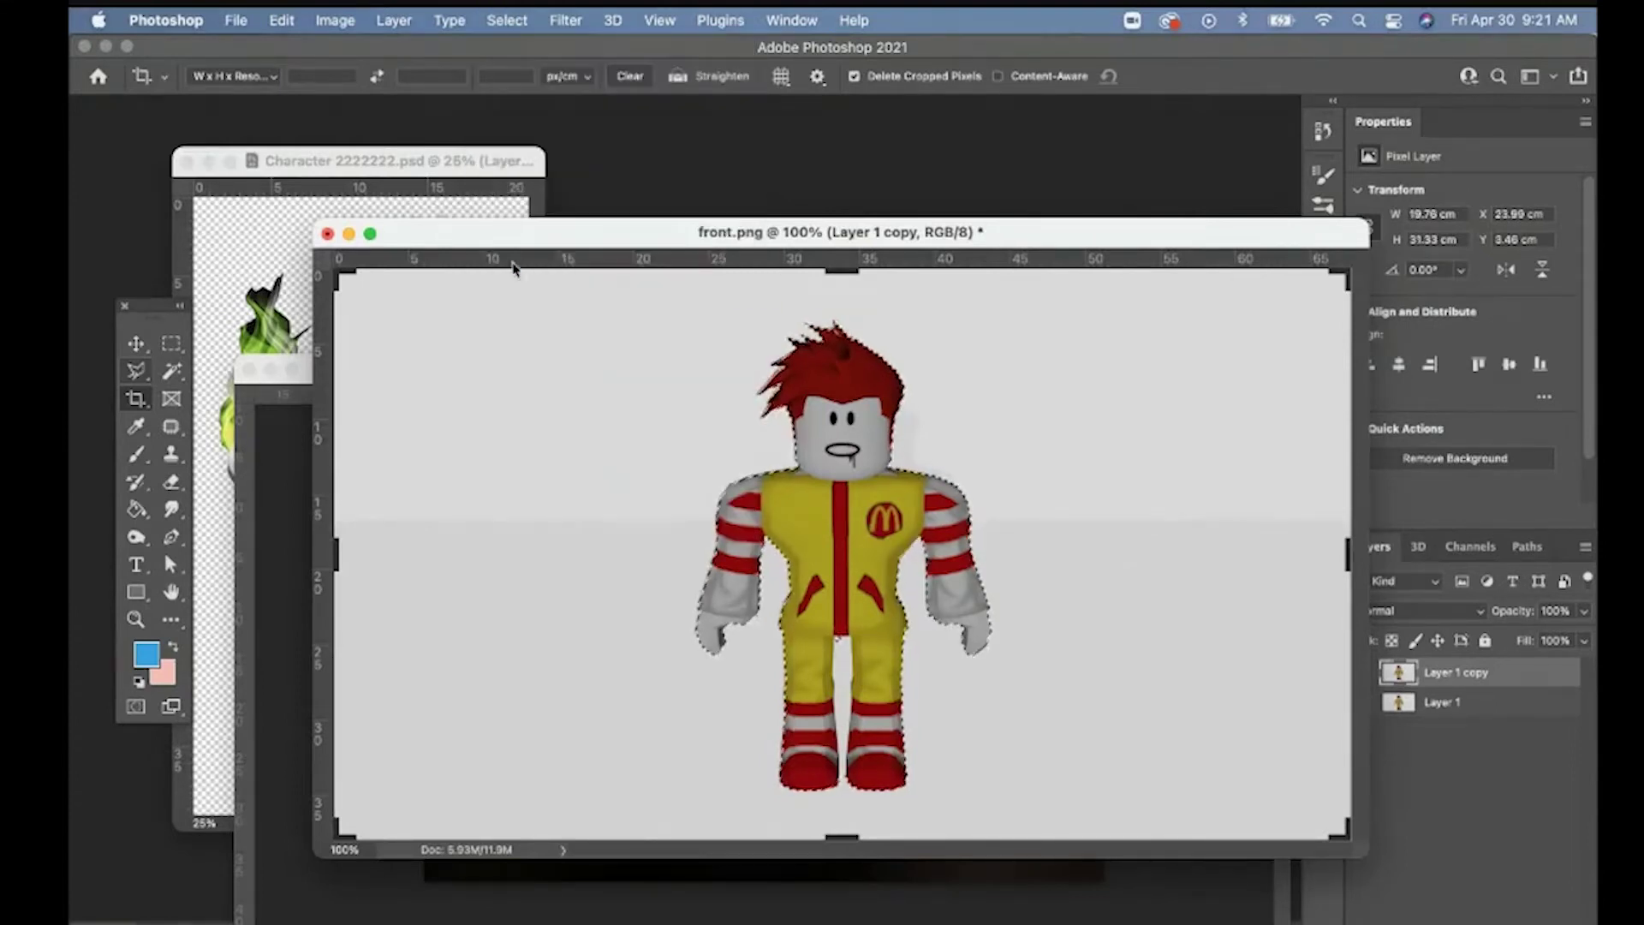
key(super+j)
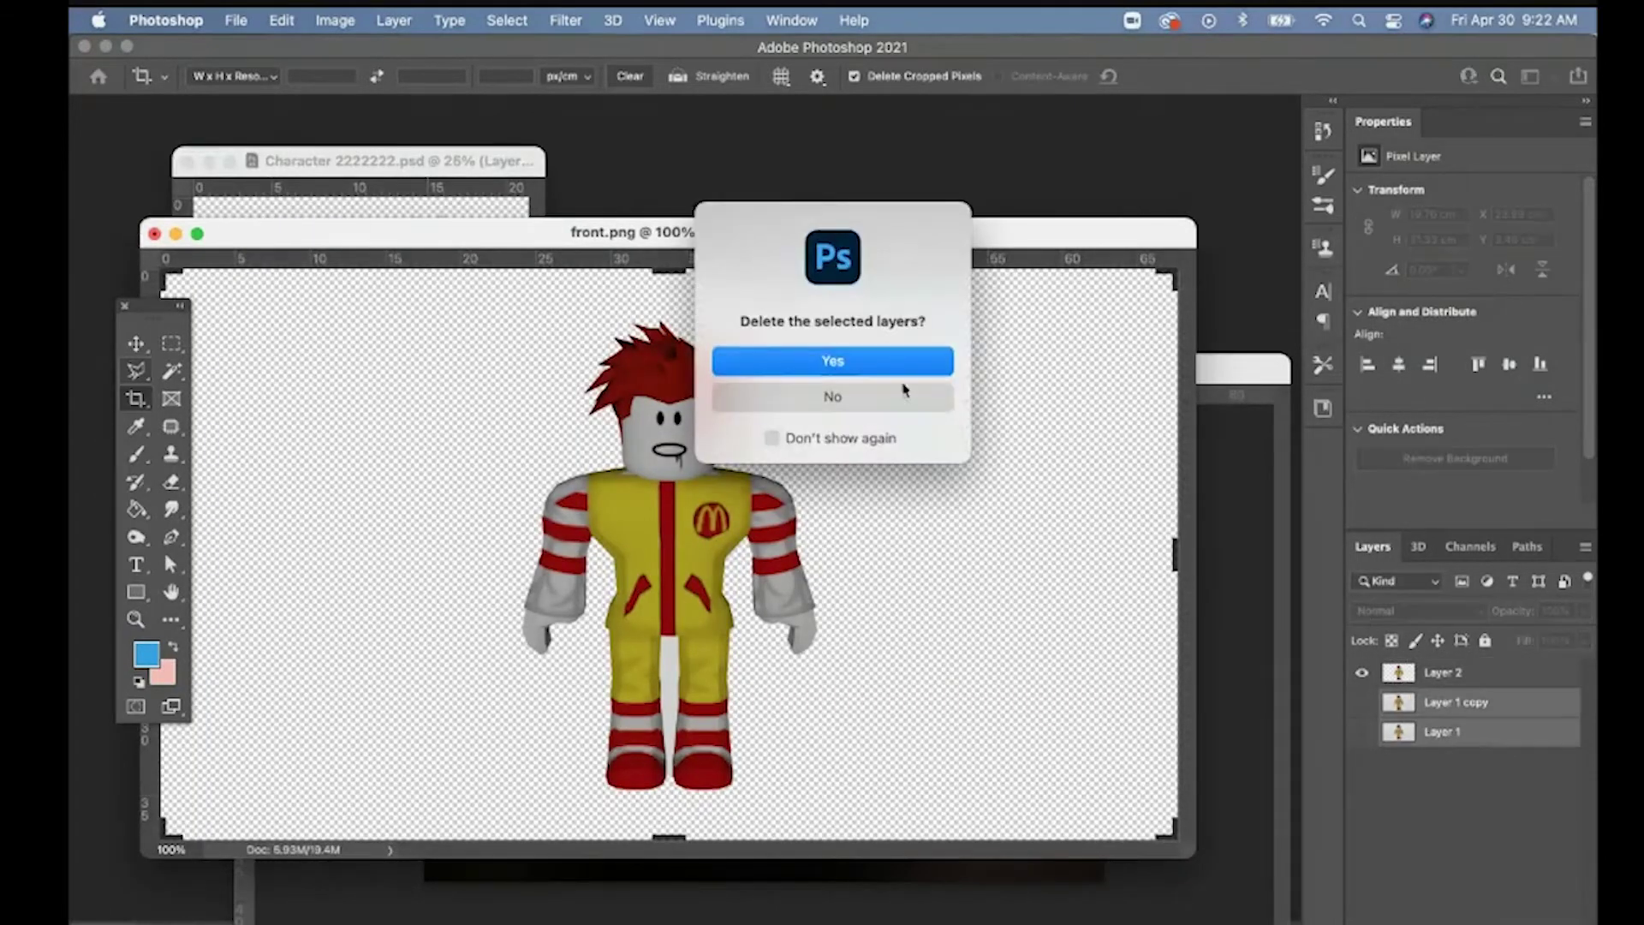
click(896, 364)
Step: Cut the leftover background between the character's legs on Layer 2 using a Magic Wand selection
key(z)
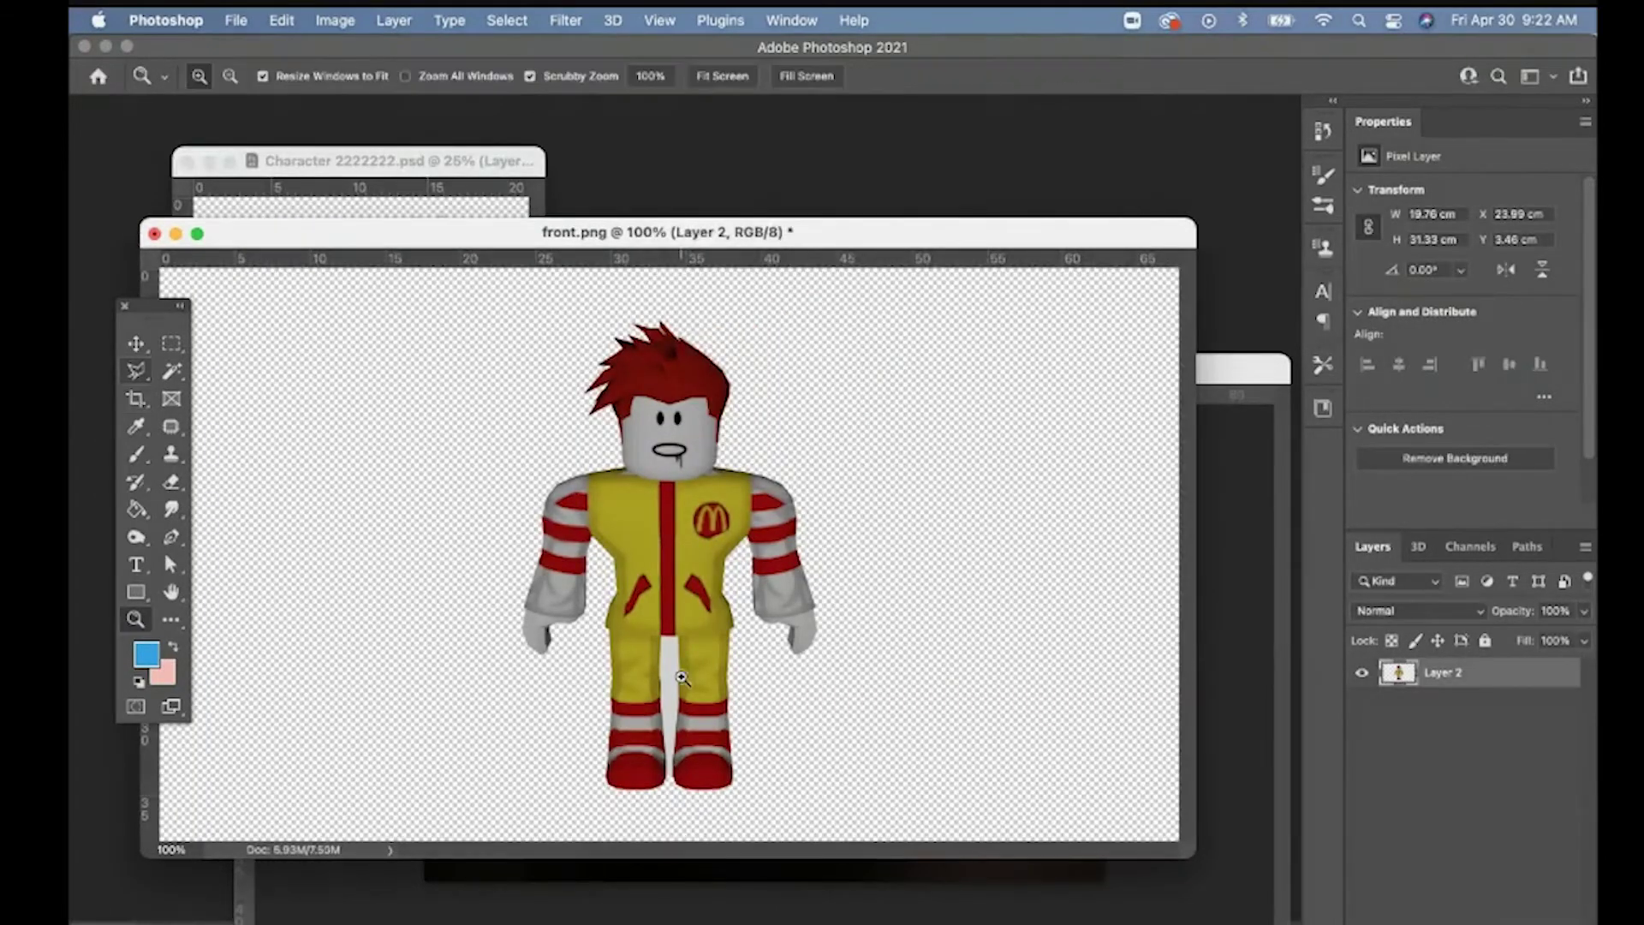
click(681, 677)
click(681, 676)
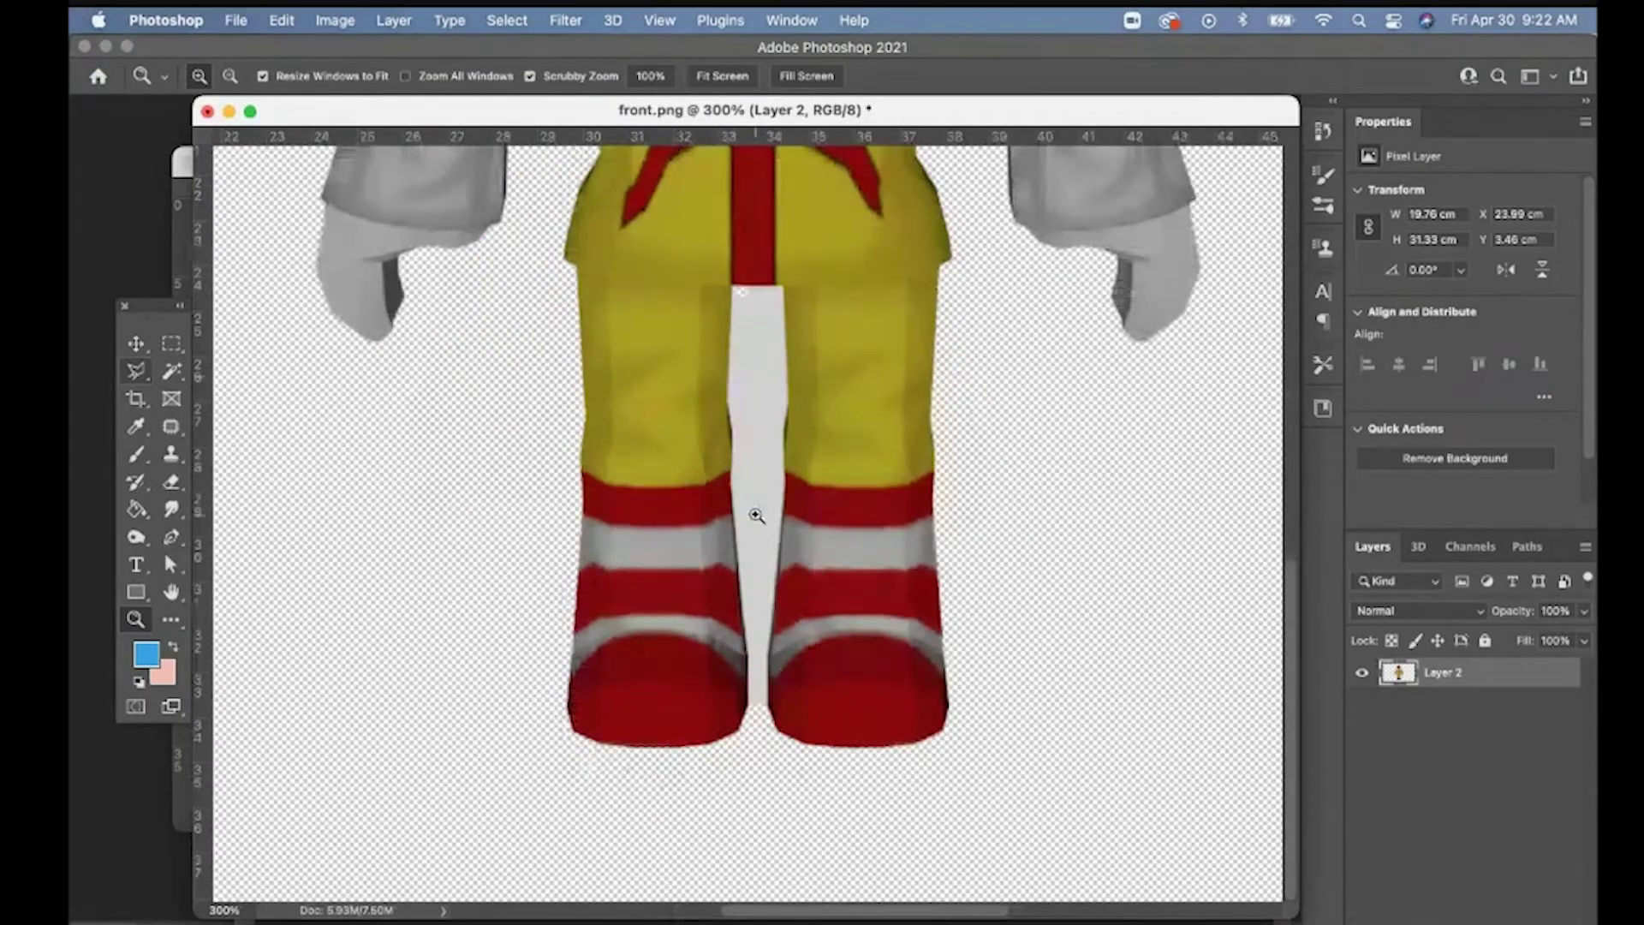
click(171, 371)
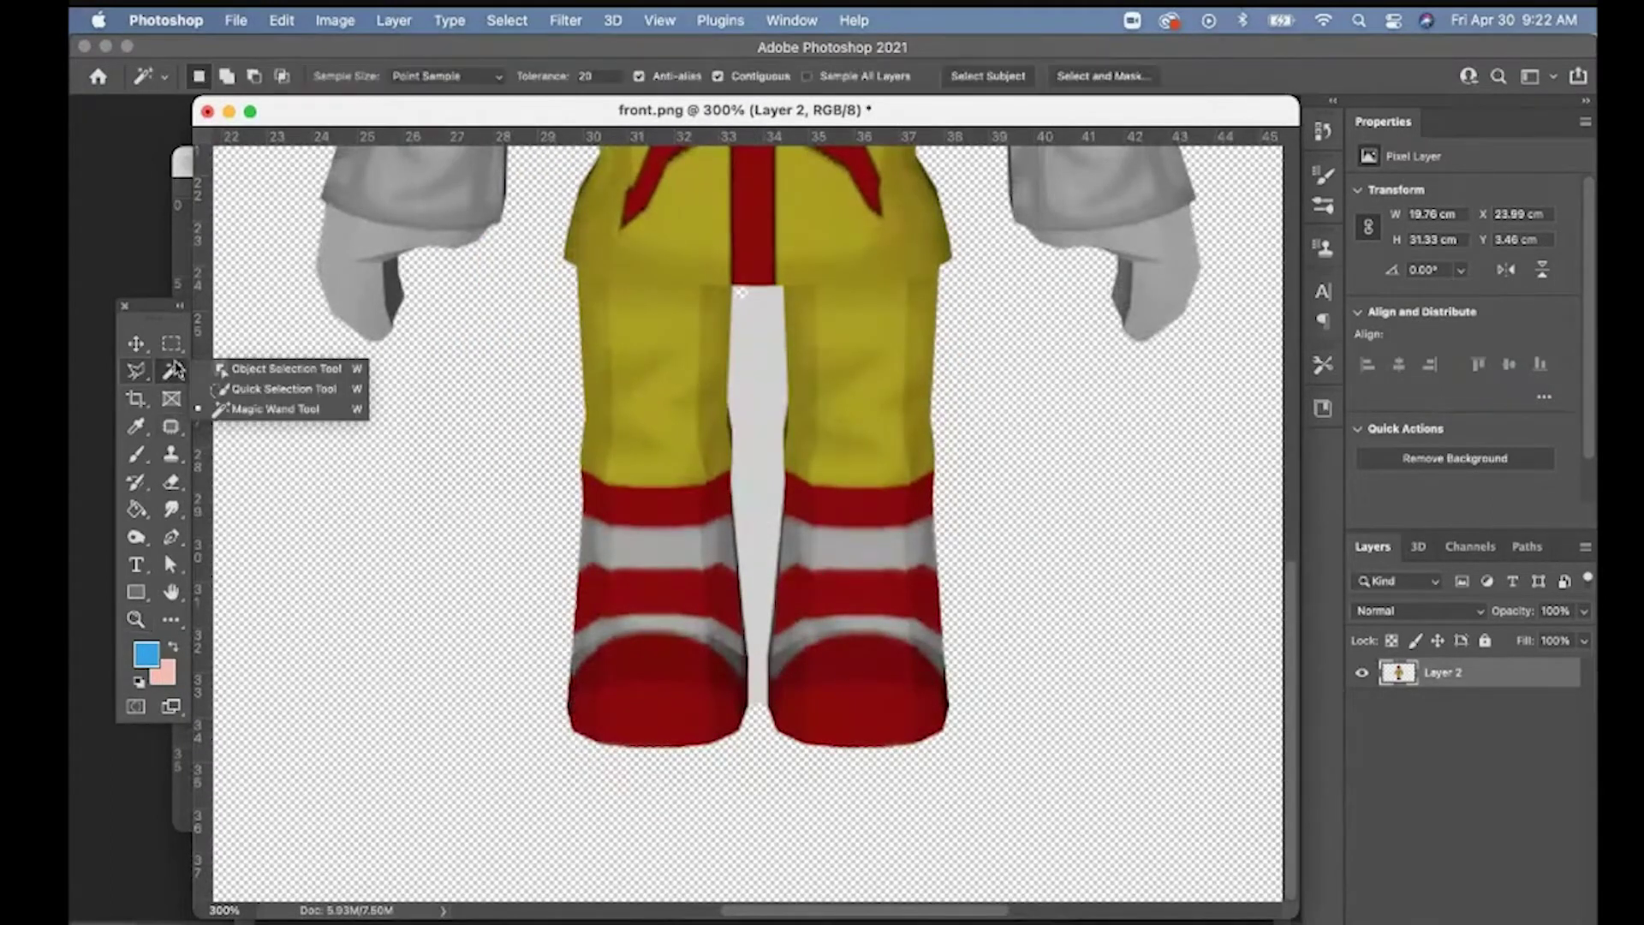
click(765, 392)
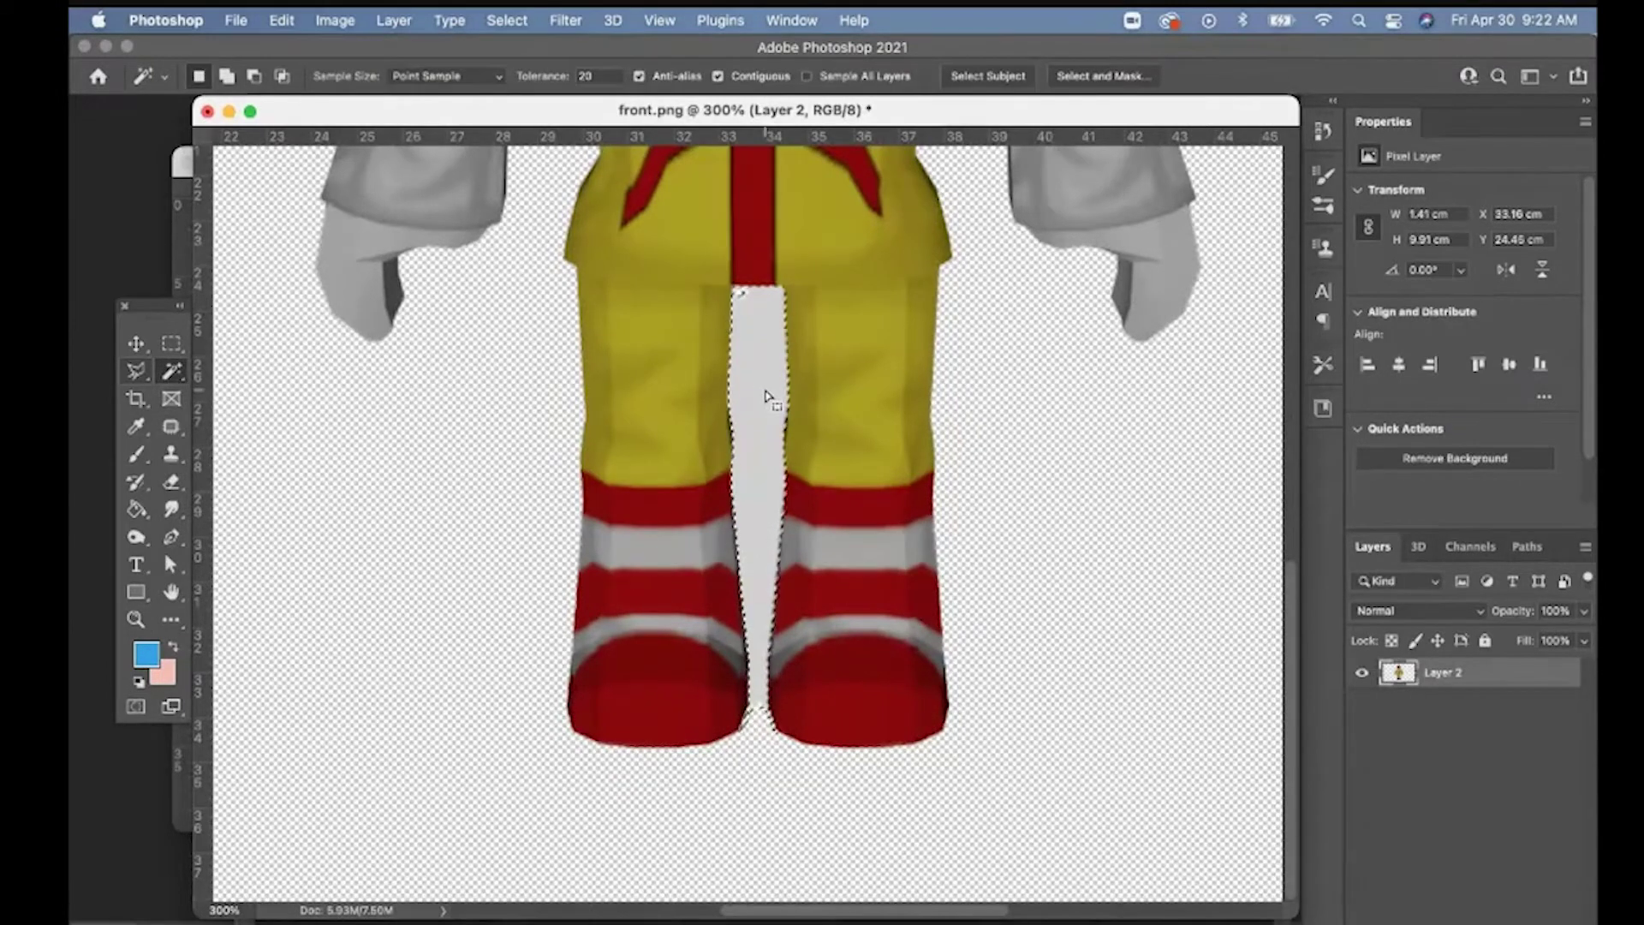
click(278, 21)
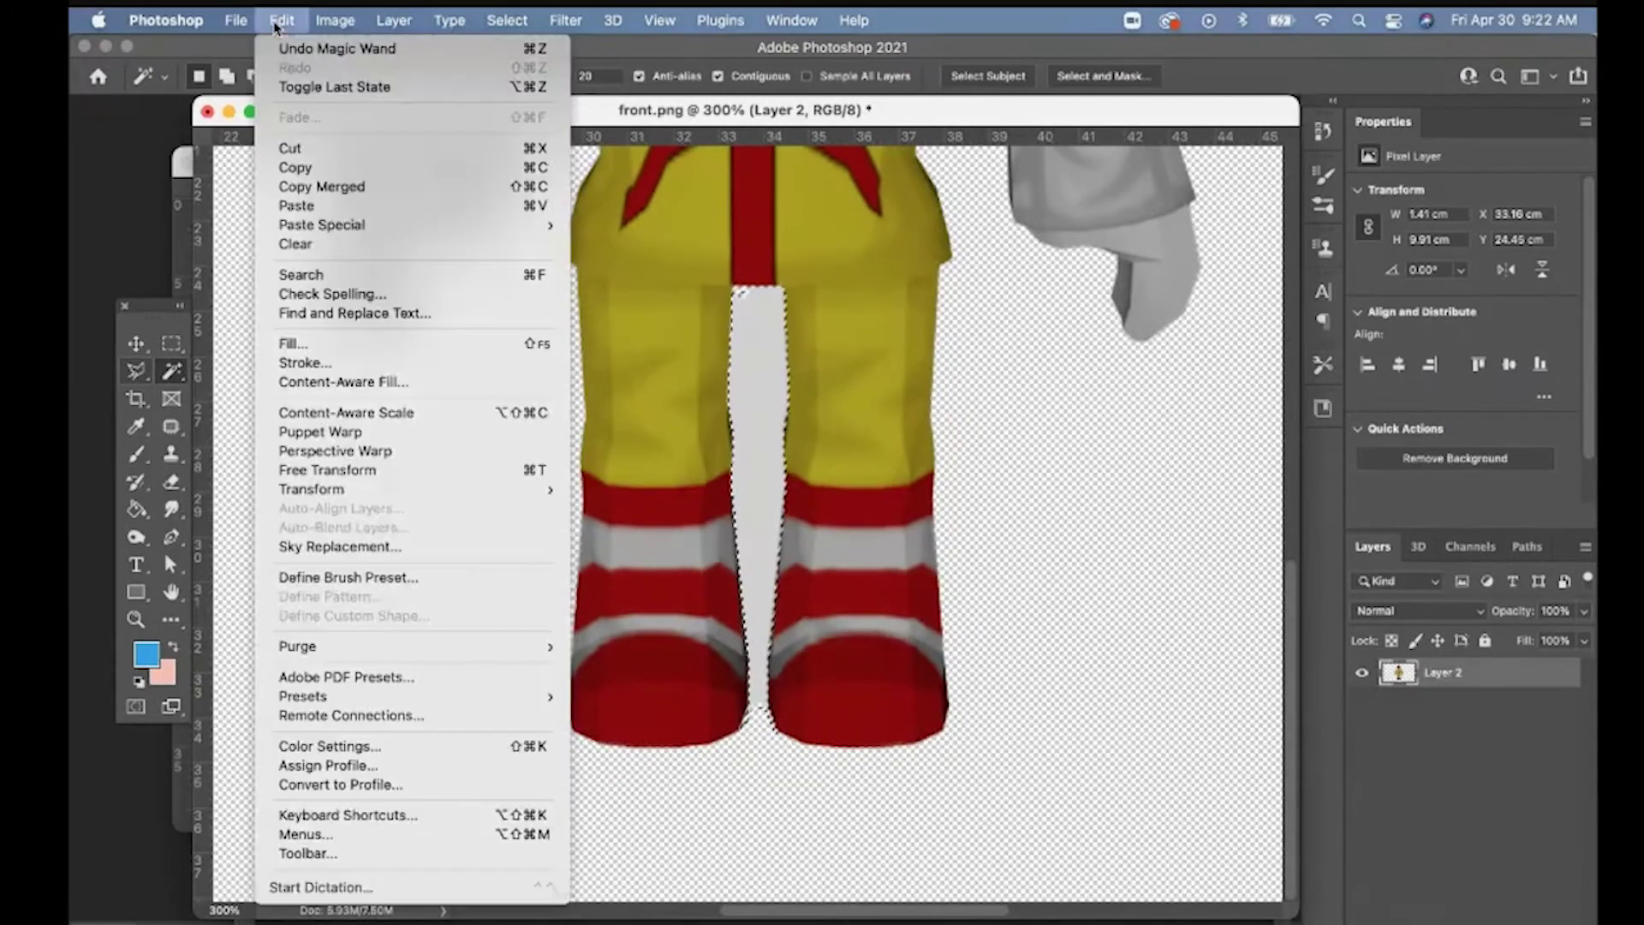
click(302, 155)
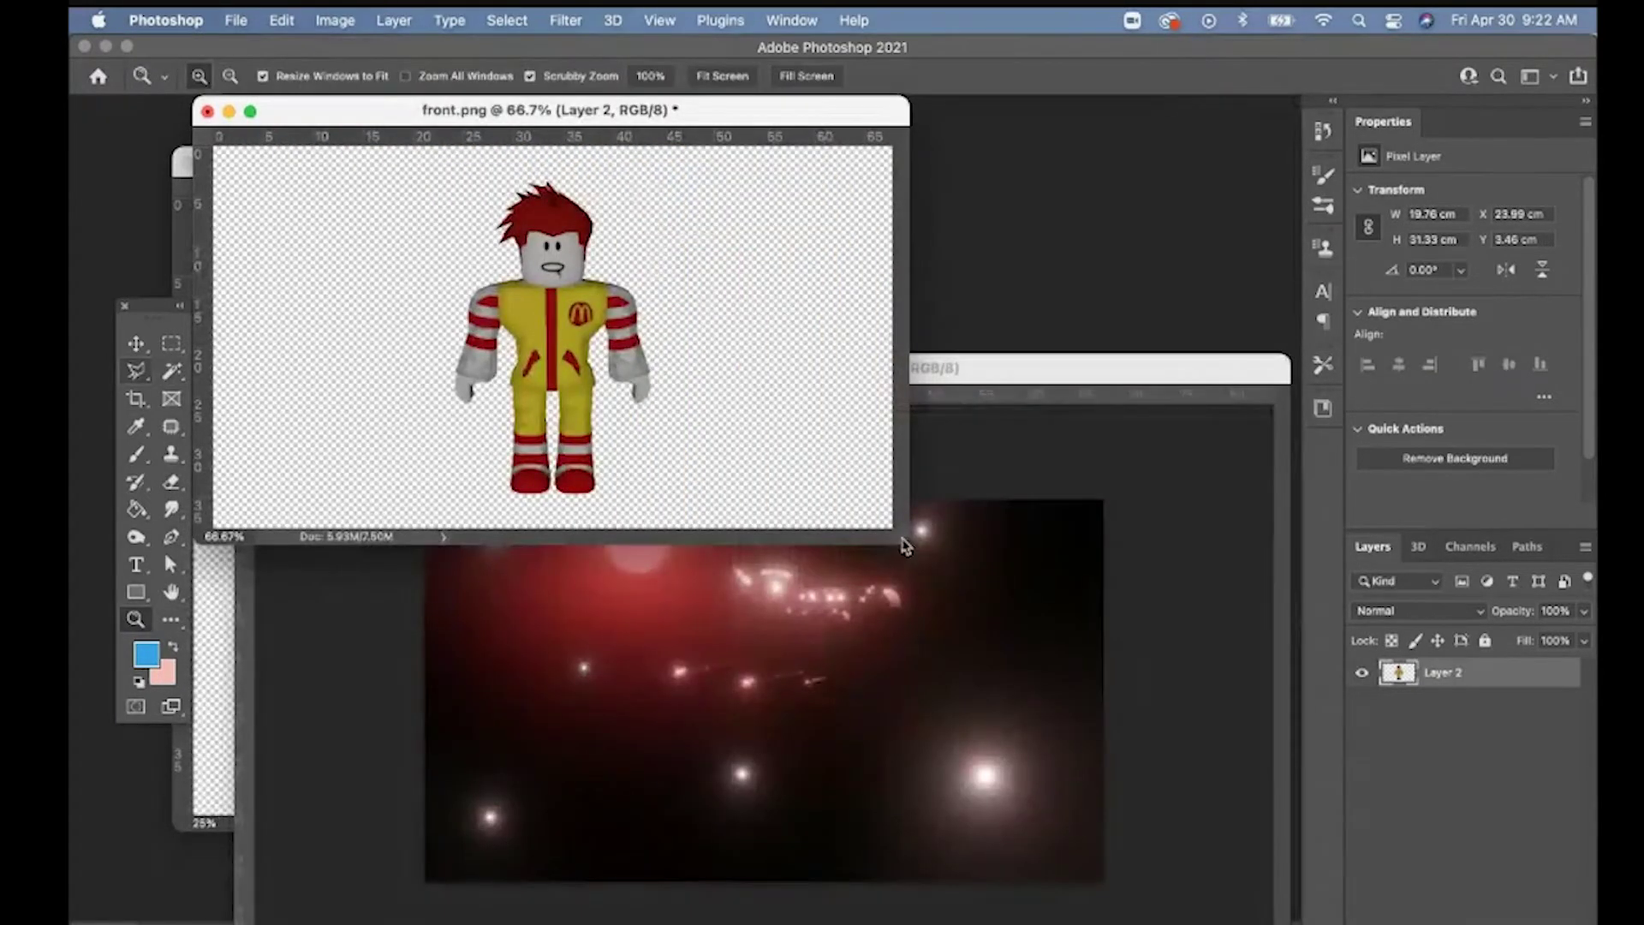
Step: Crop the front.png canvas on both sides to a narrower area around the character
drag(905, 546, 981, 622)
key(c)
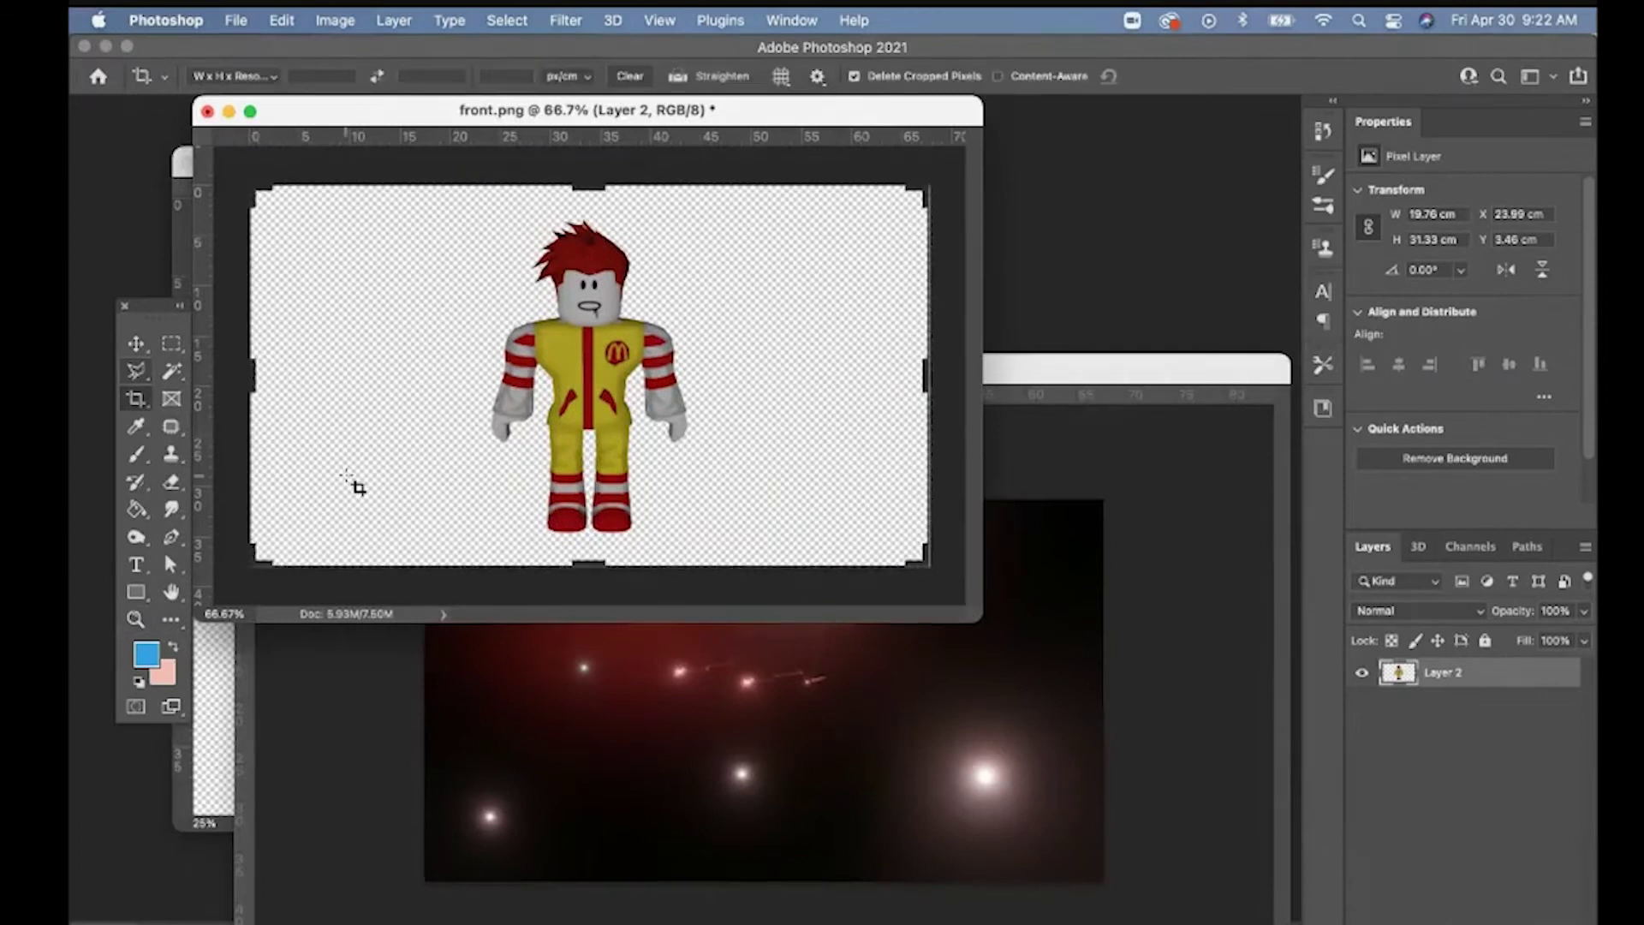
drag(251, 374, 340, 374)
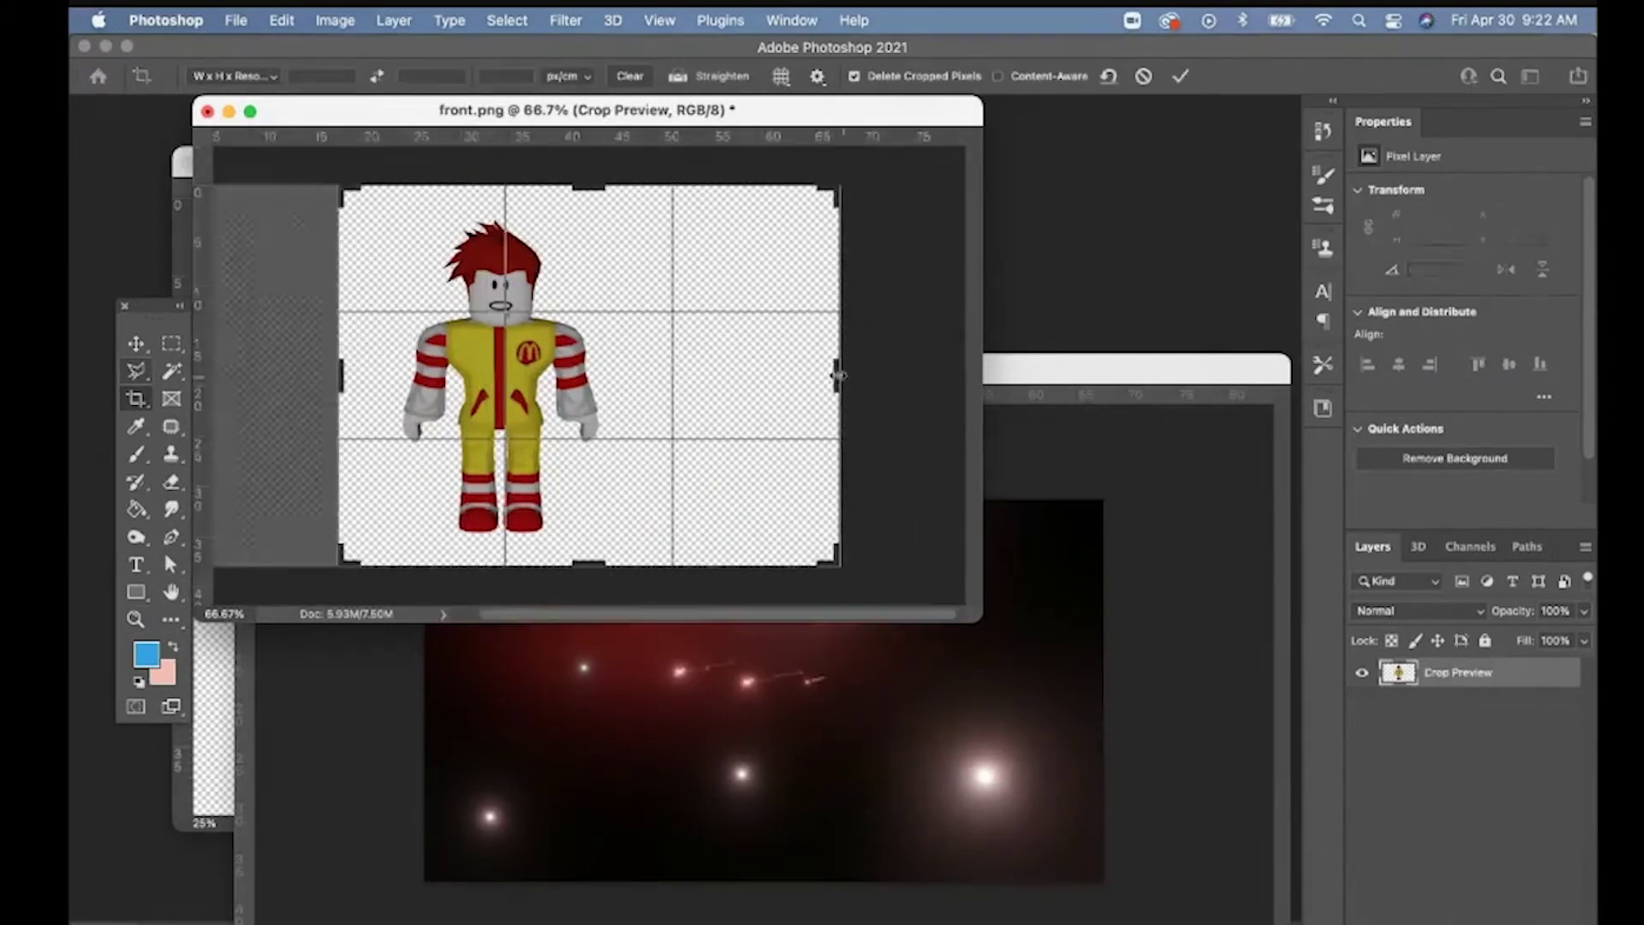
drag(838, 374, 752, 372)
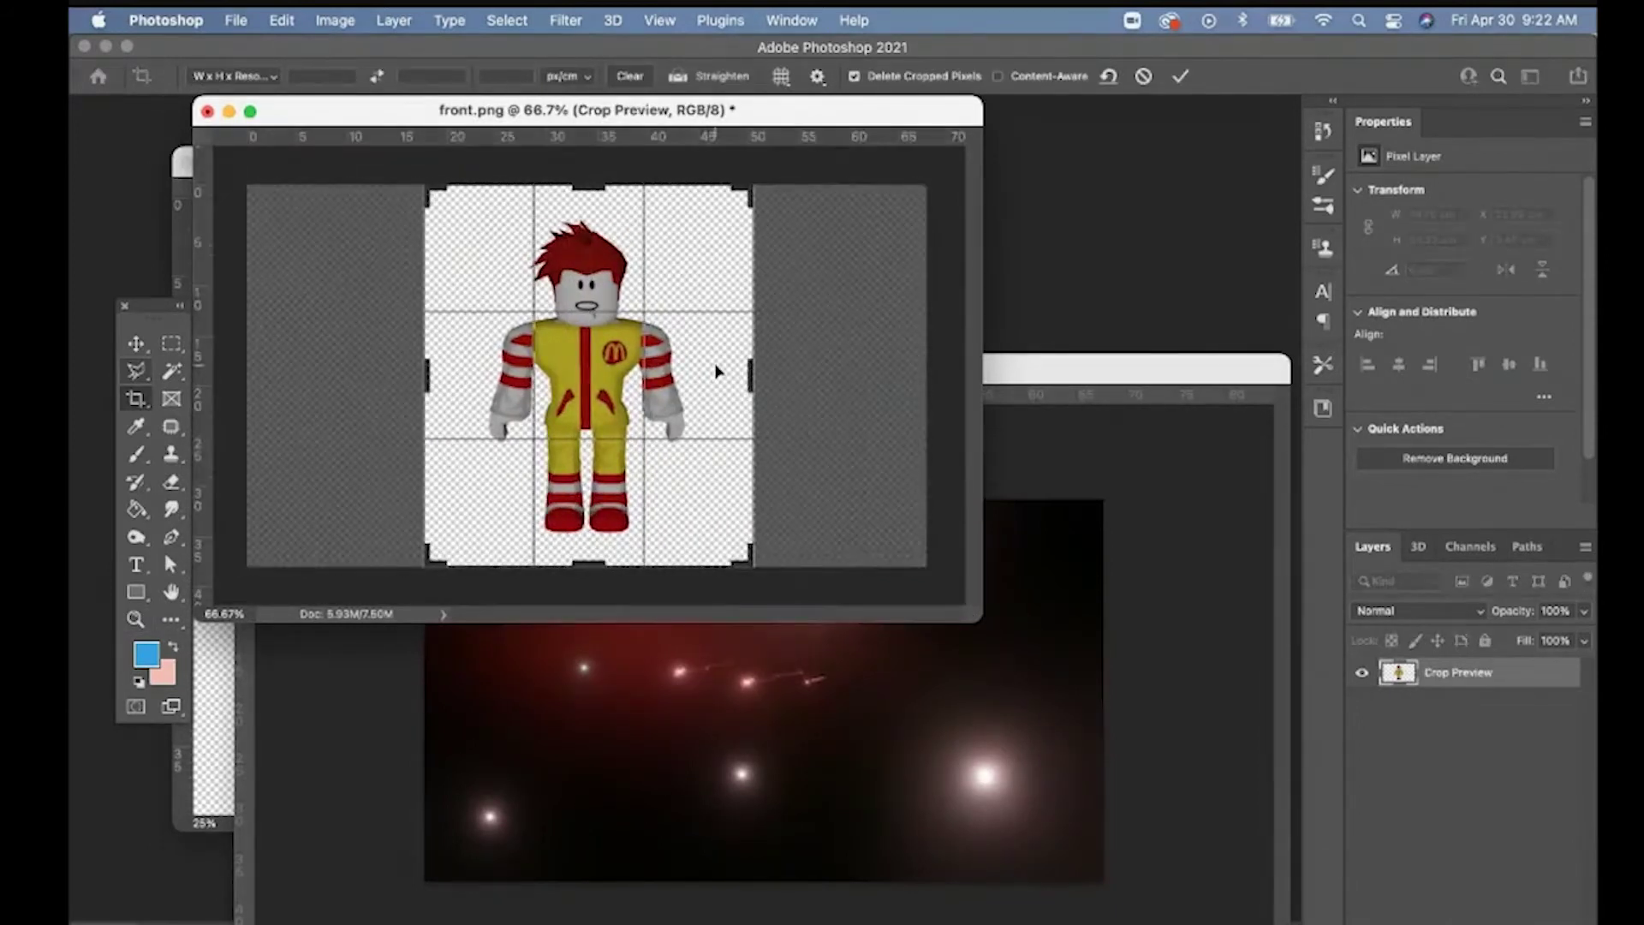
right_click(718, 370)
click(732, 858)
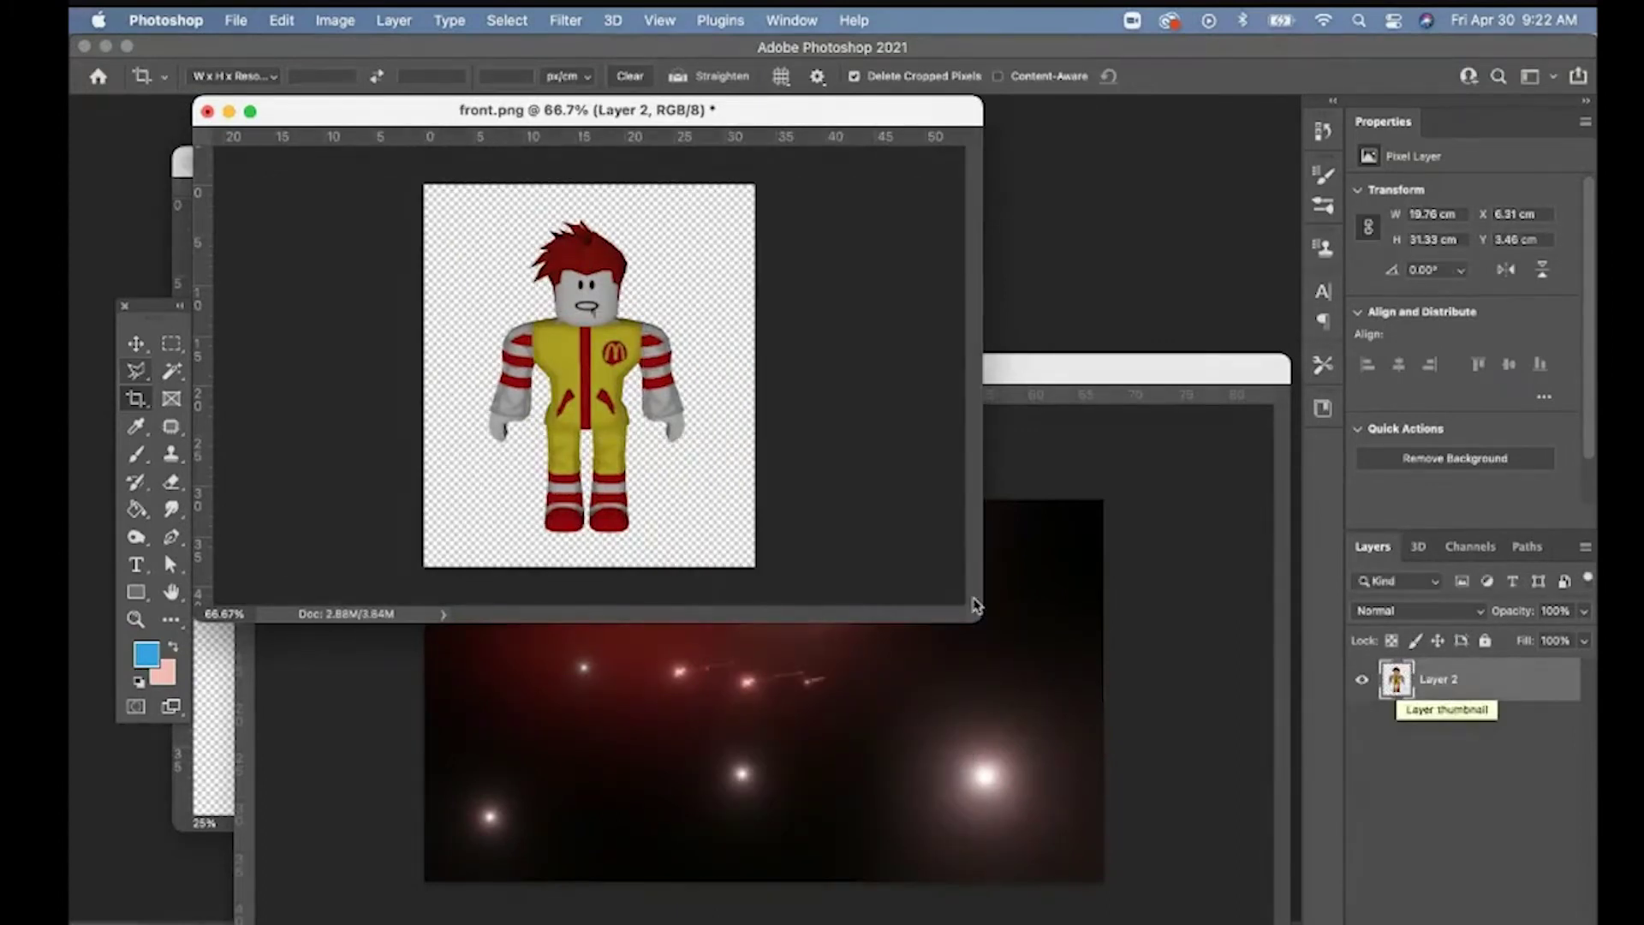
click(235, 20)
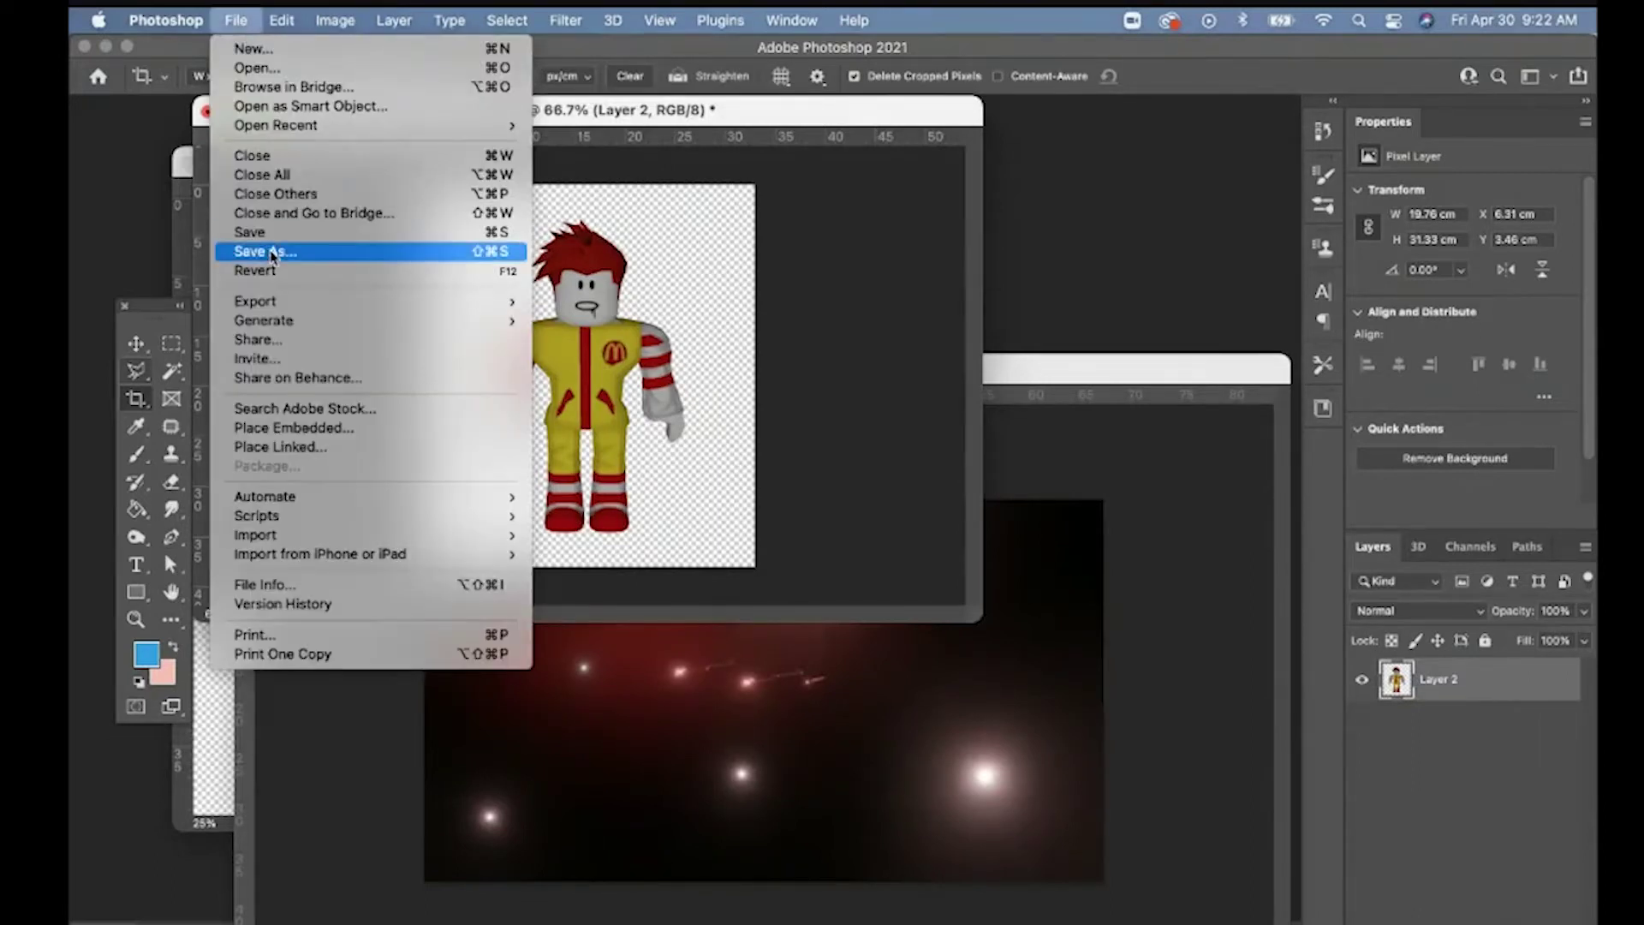
click(273, 253)
click(890, 602)
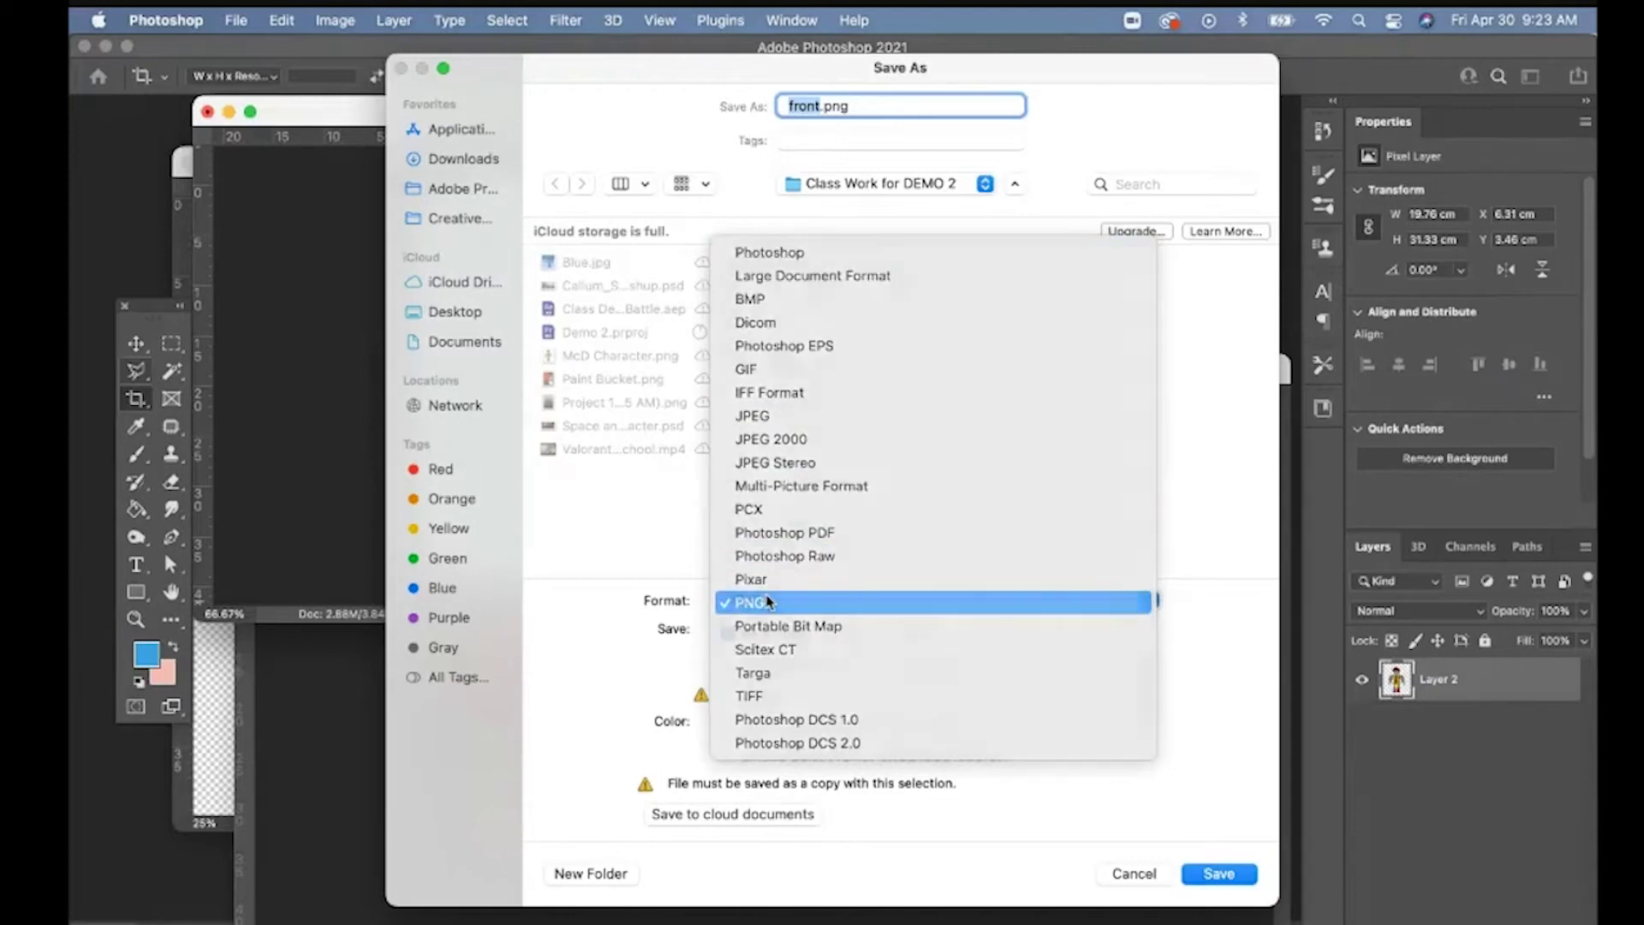
click(767, 602)
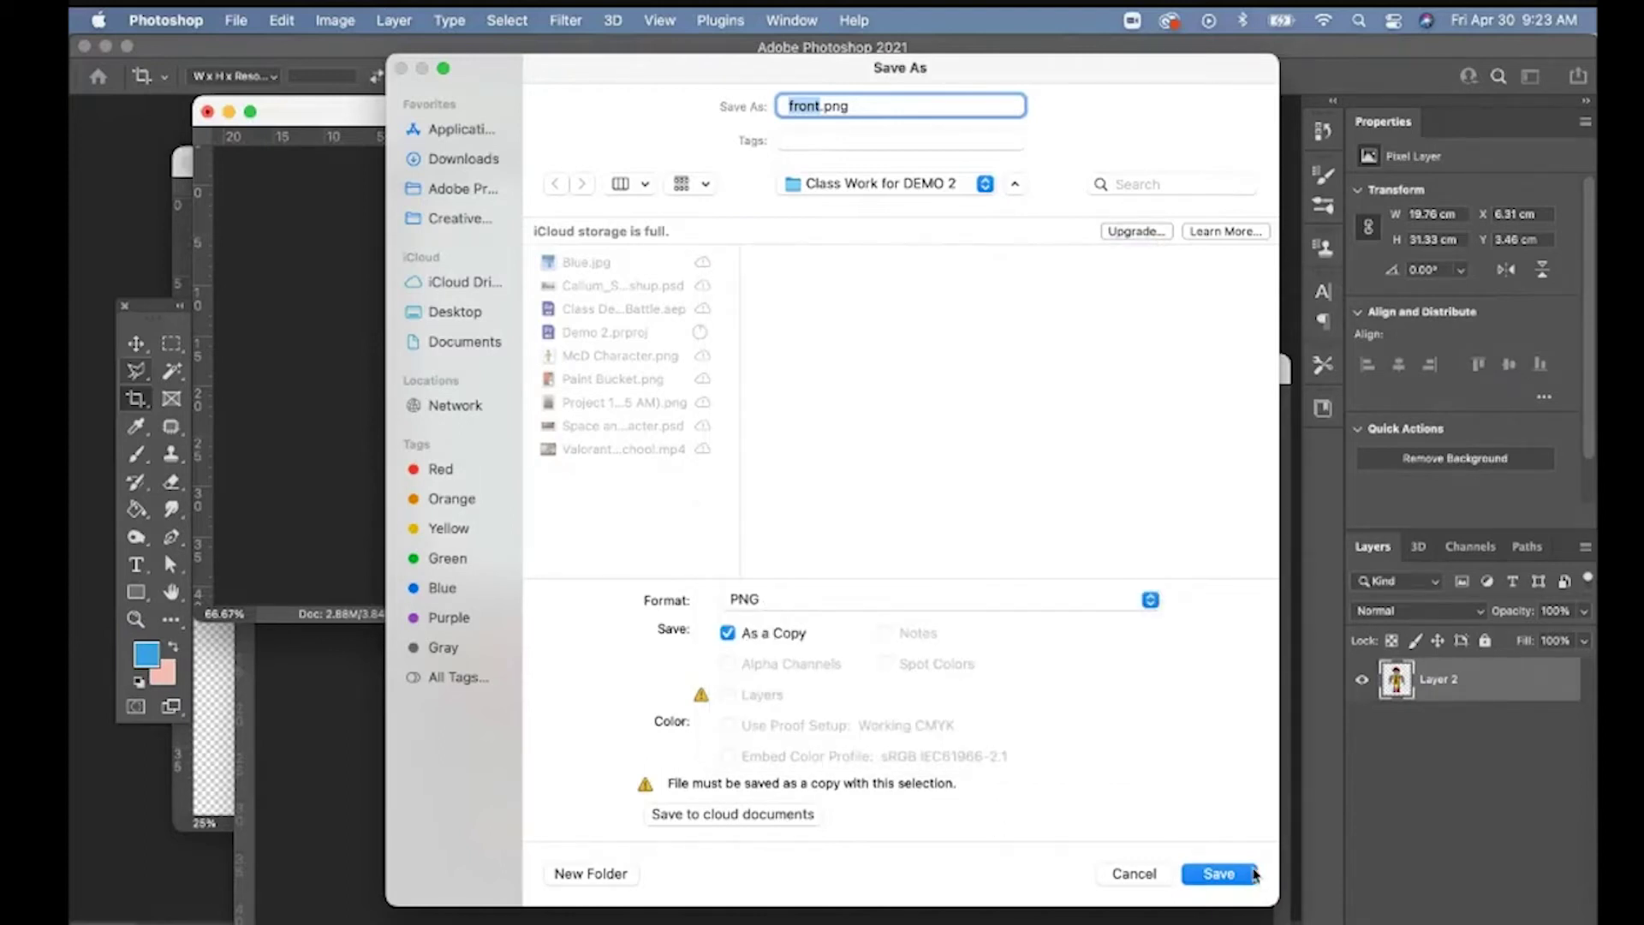
click(1159, 873)
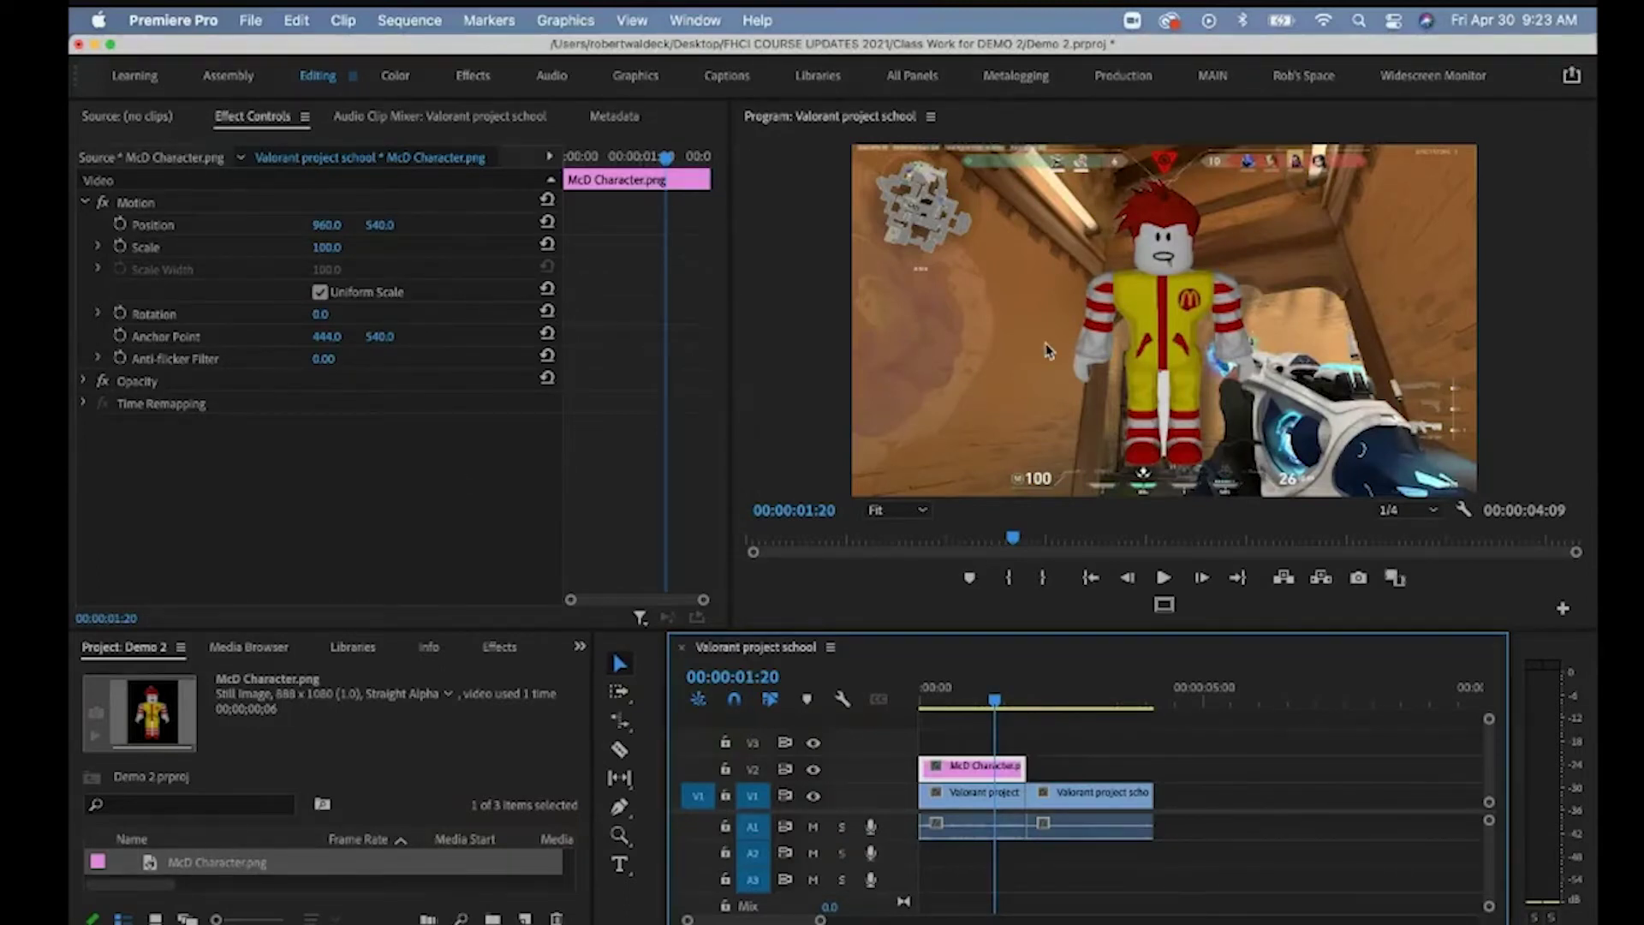
Step: With the playhead at 00:00:00:56, set the McD Character.png clip's Scale to 92 and Rotation to 5°
drag(994, 701, 973, 707)
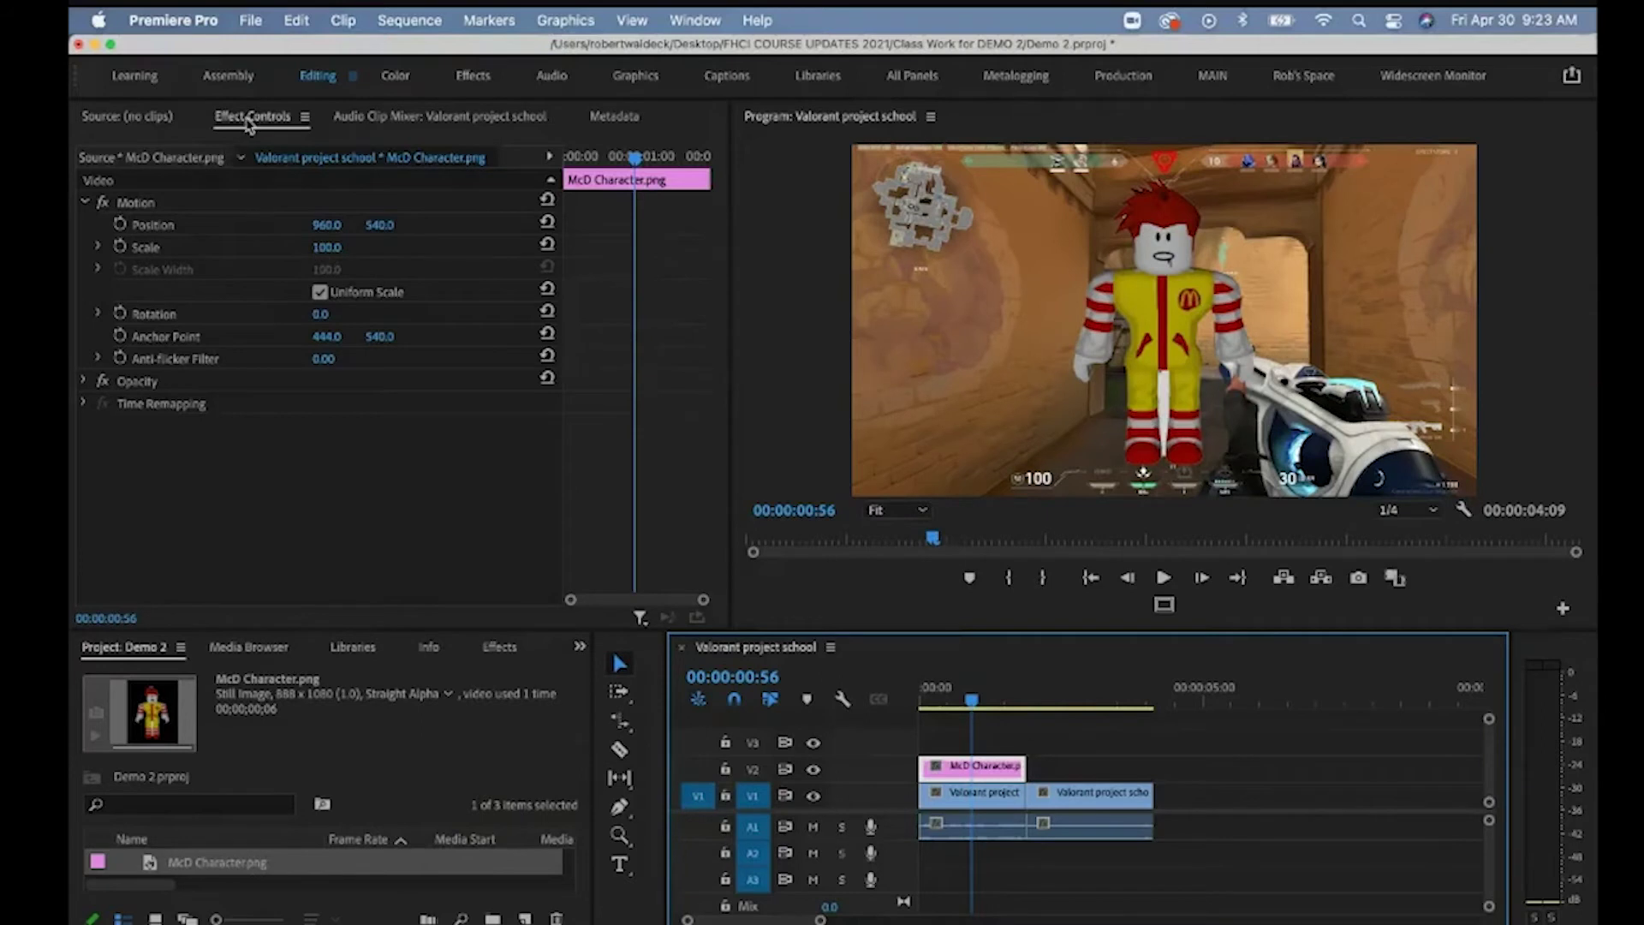
click(326, 252)
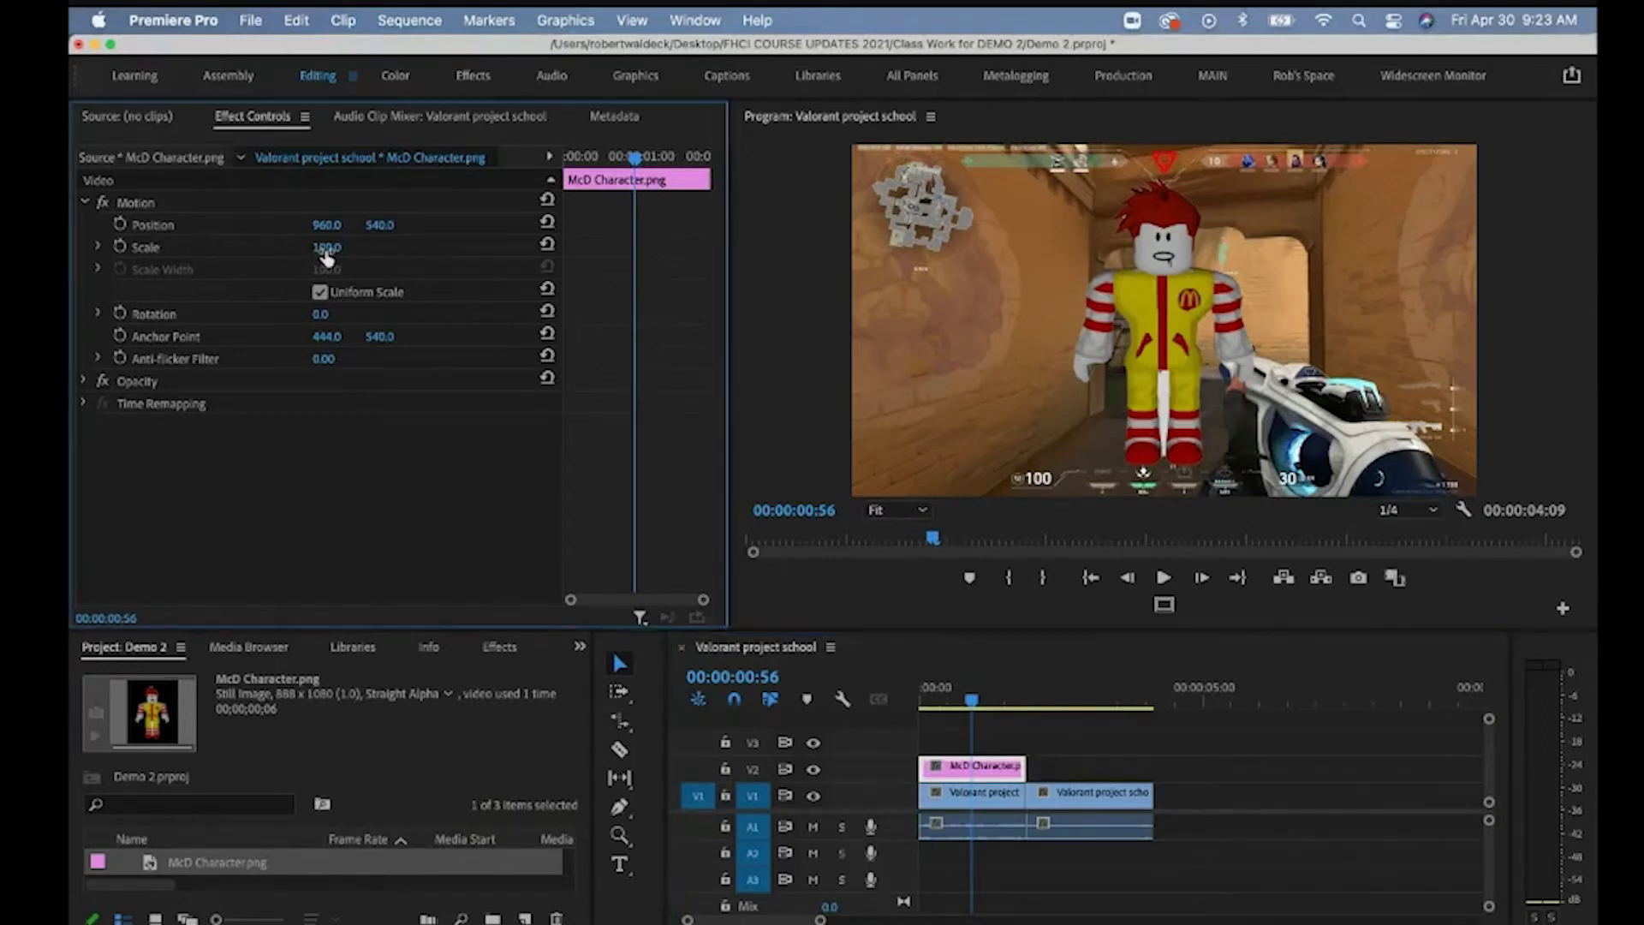
drag(326, 257, 333, 257)
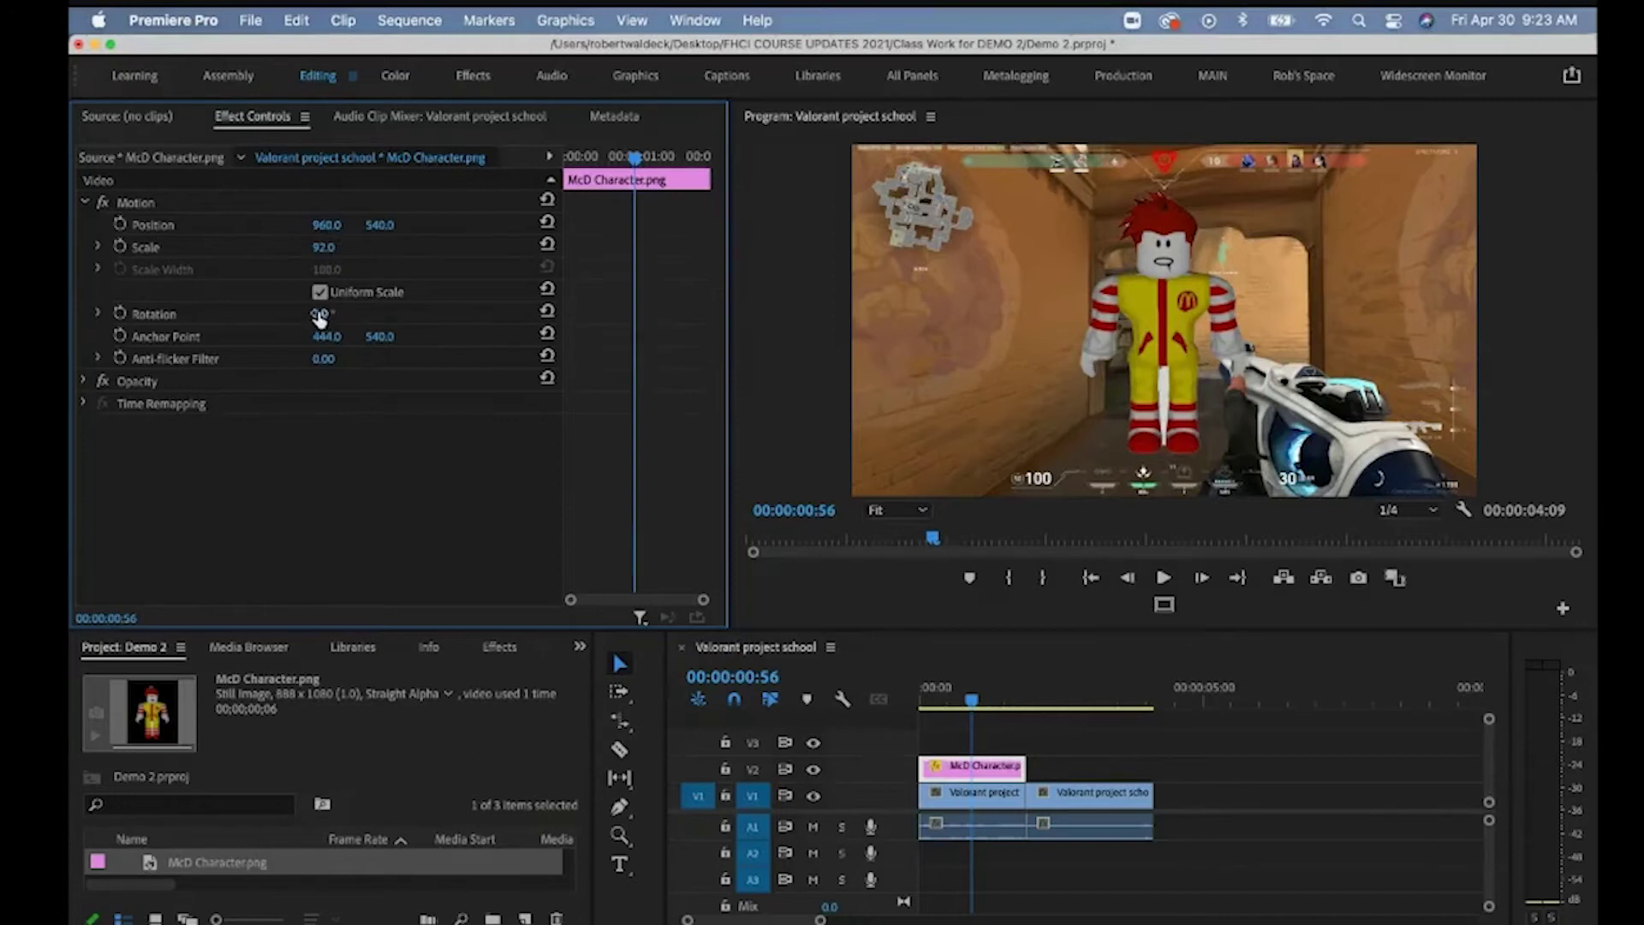
drag(319, 318, 337, 316)
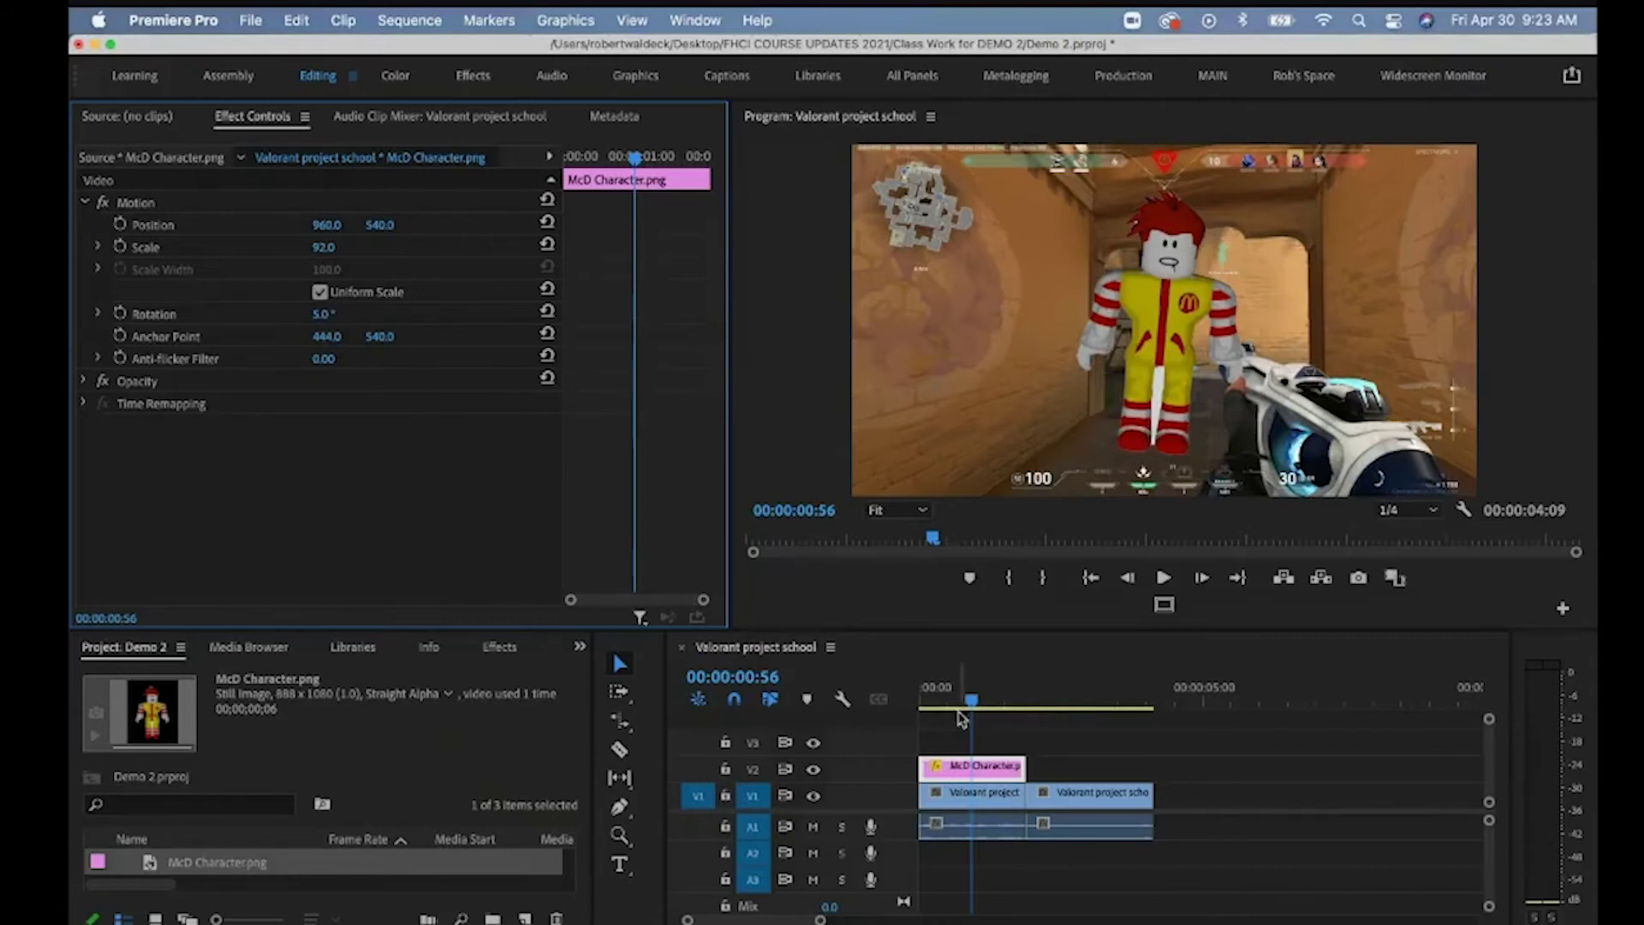
Step: Extend the McD Character.png clip on V2 to the end of the gameplay footage and widen the Effect Controls area
drag(989, 773, 1153, 768)
drag(979, 708, 936, 705)
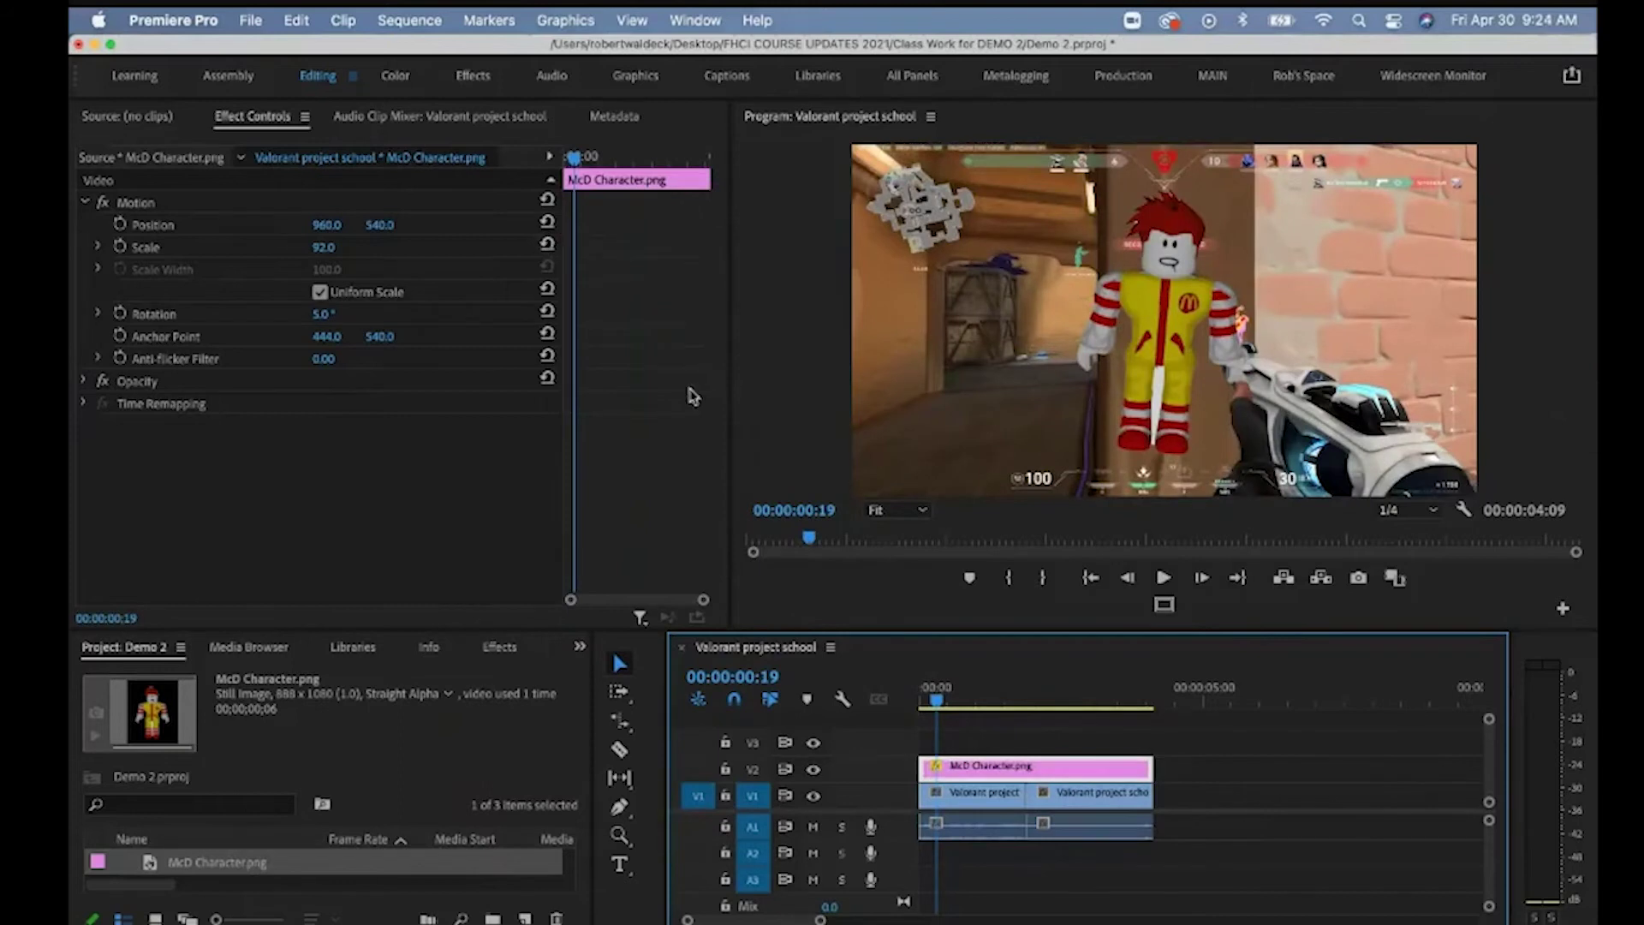
drag(731, 383, 826, 394)
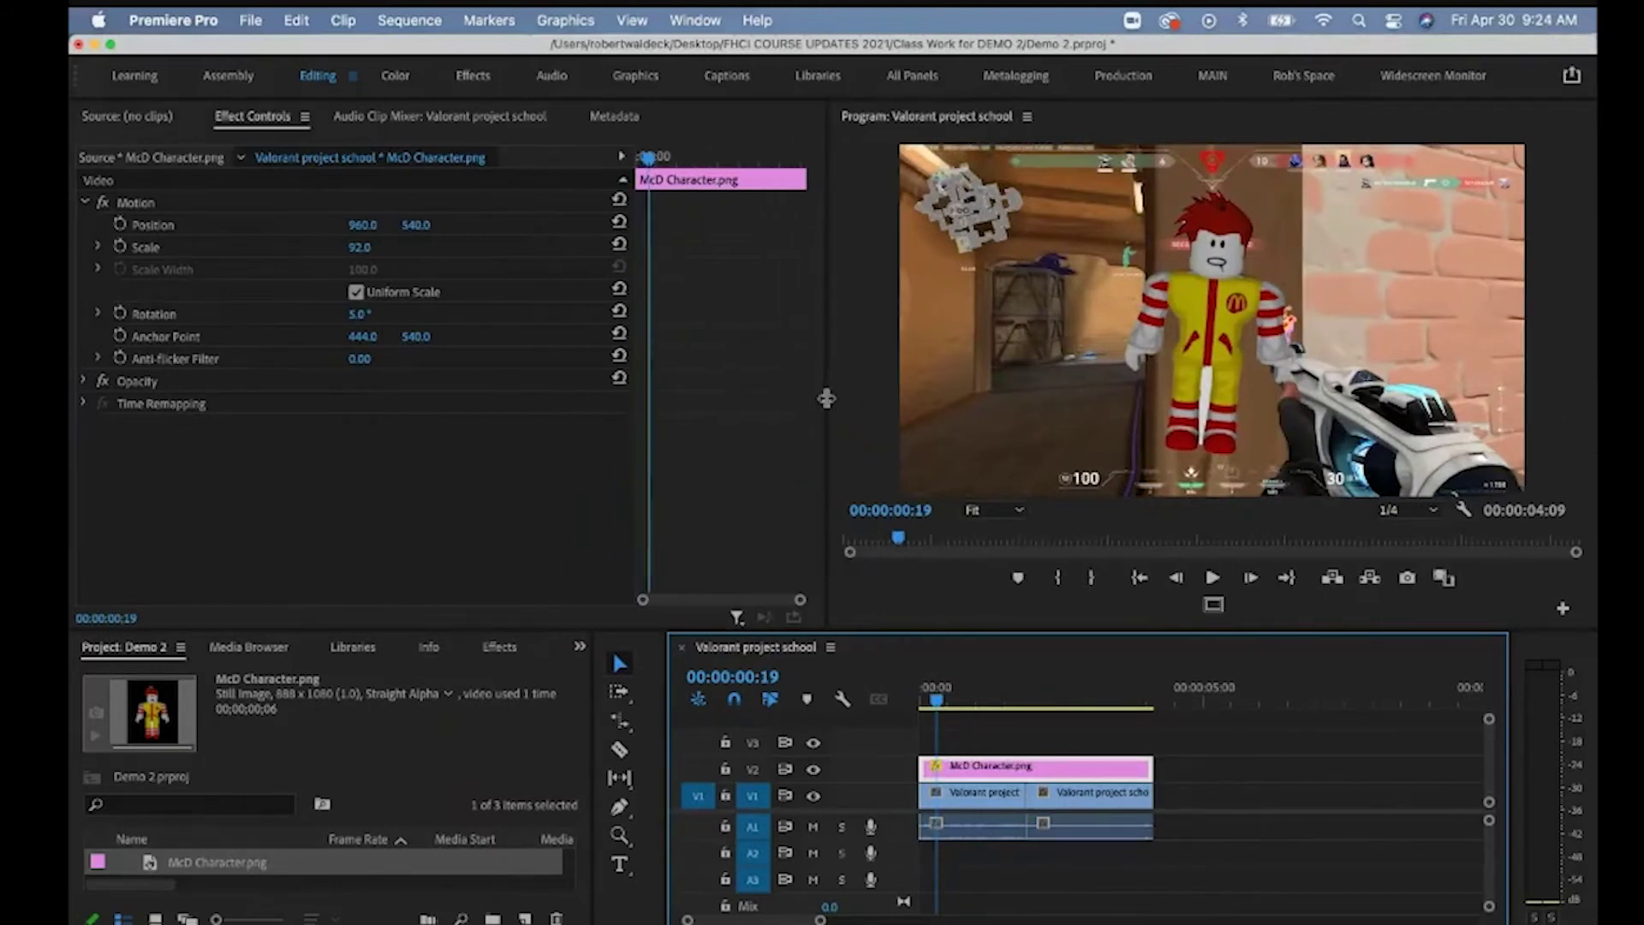
Step: Shrink the character in the frame to a scale of about 35.4 and place it over the minimap at about 199.2, 210.5
double_click(1210, 330)
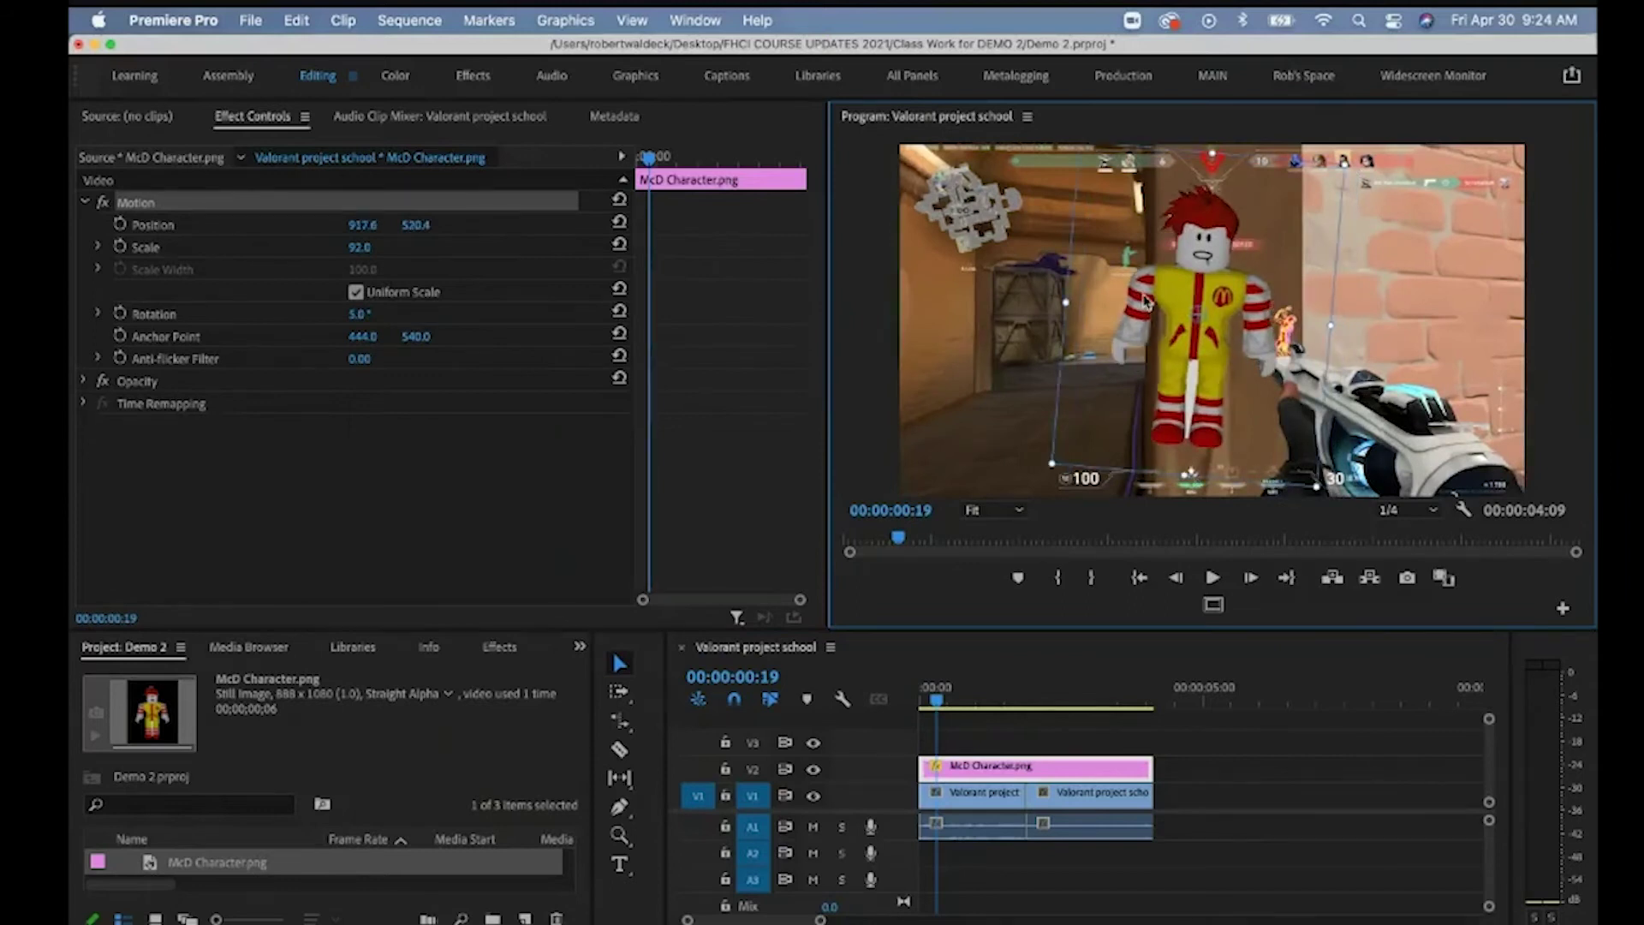
drag(1127, 315, 954, 267)
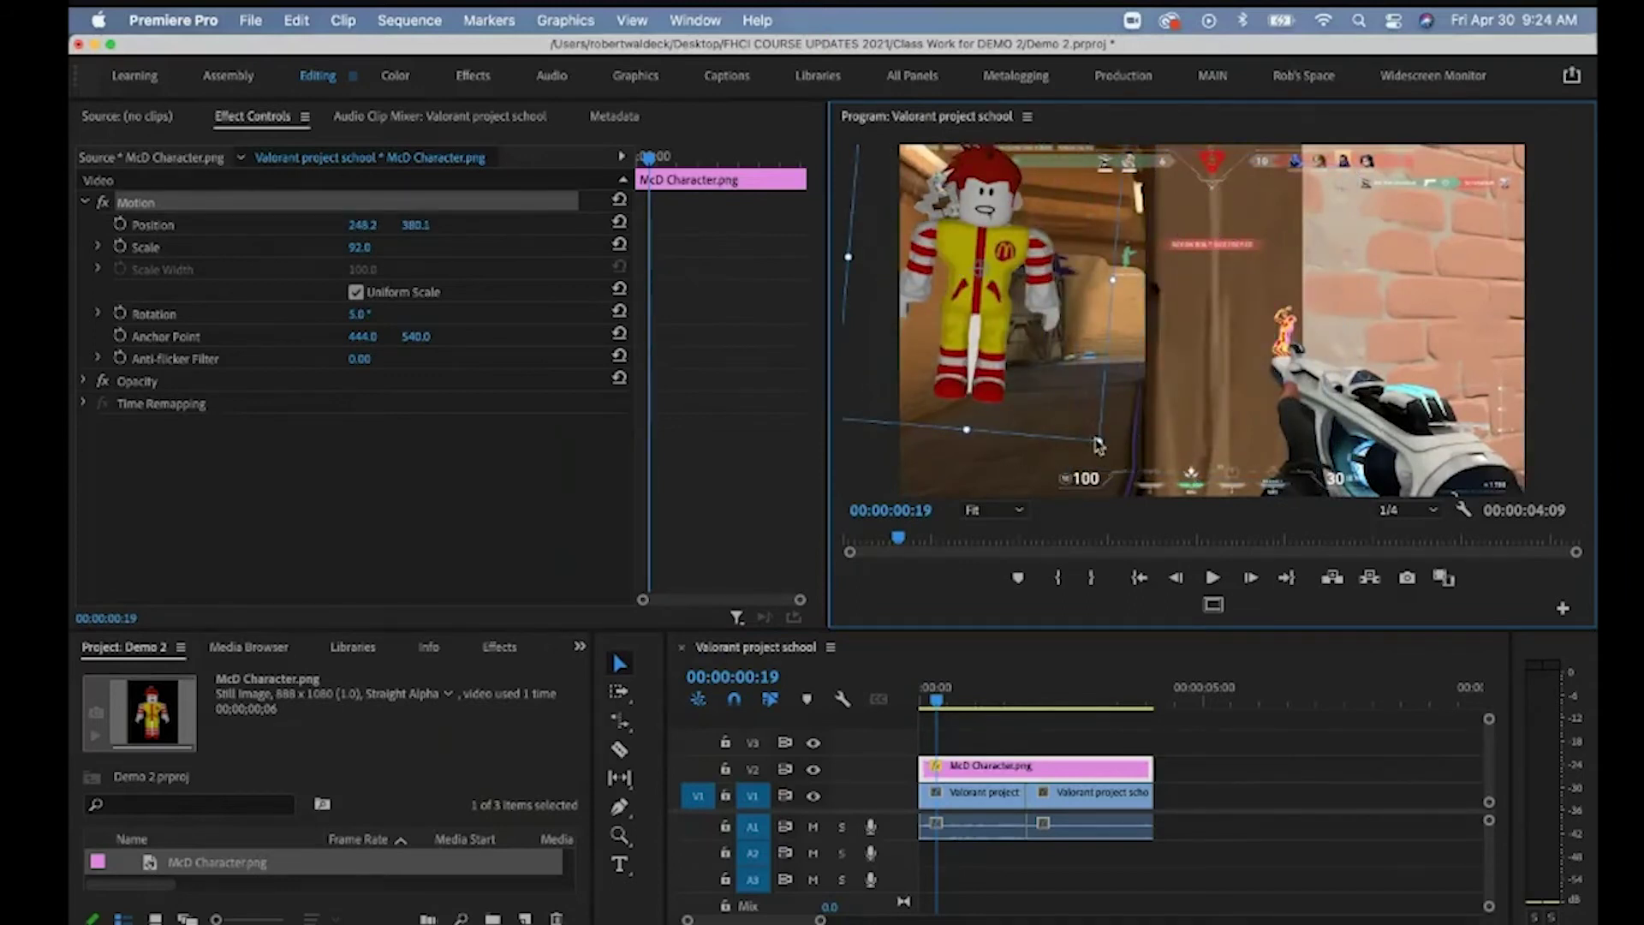
drag(1096, 435, 1016, 333)
drag(1012, 277, 994, 229)
Step: Add starting keyframes for the character's Position, Scale and Rotation at 00:00:00:00
click(627, 162)
click(120, 224)
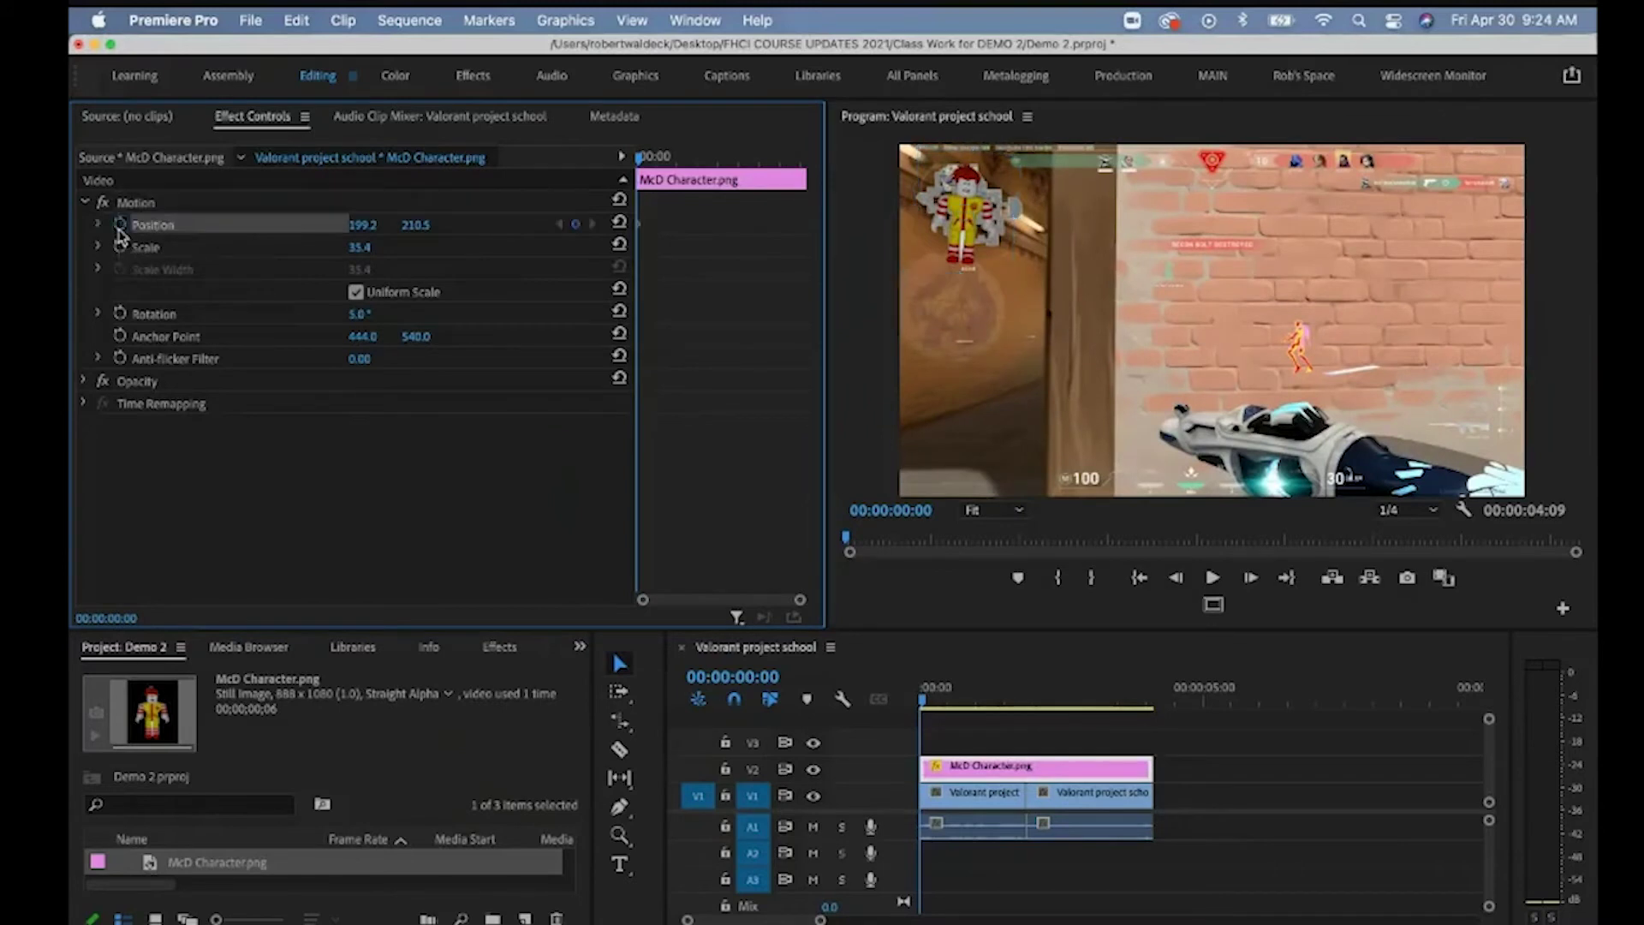
click(120, 247)
click(120, 314)
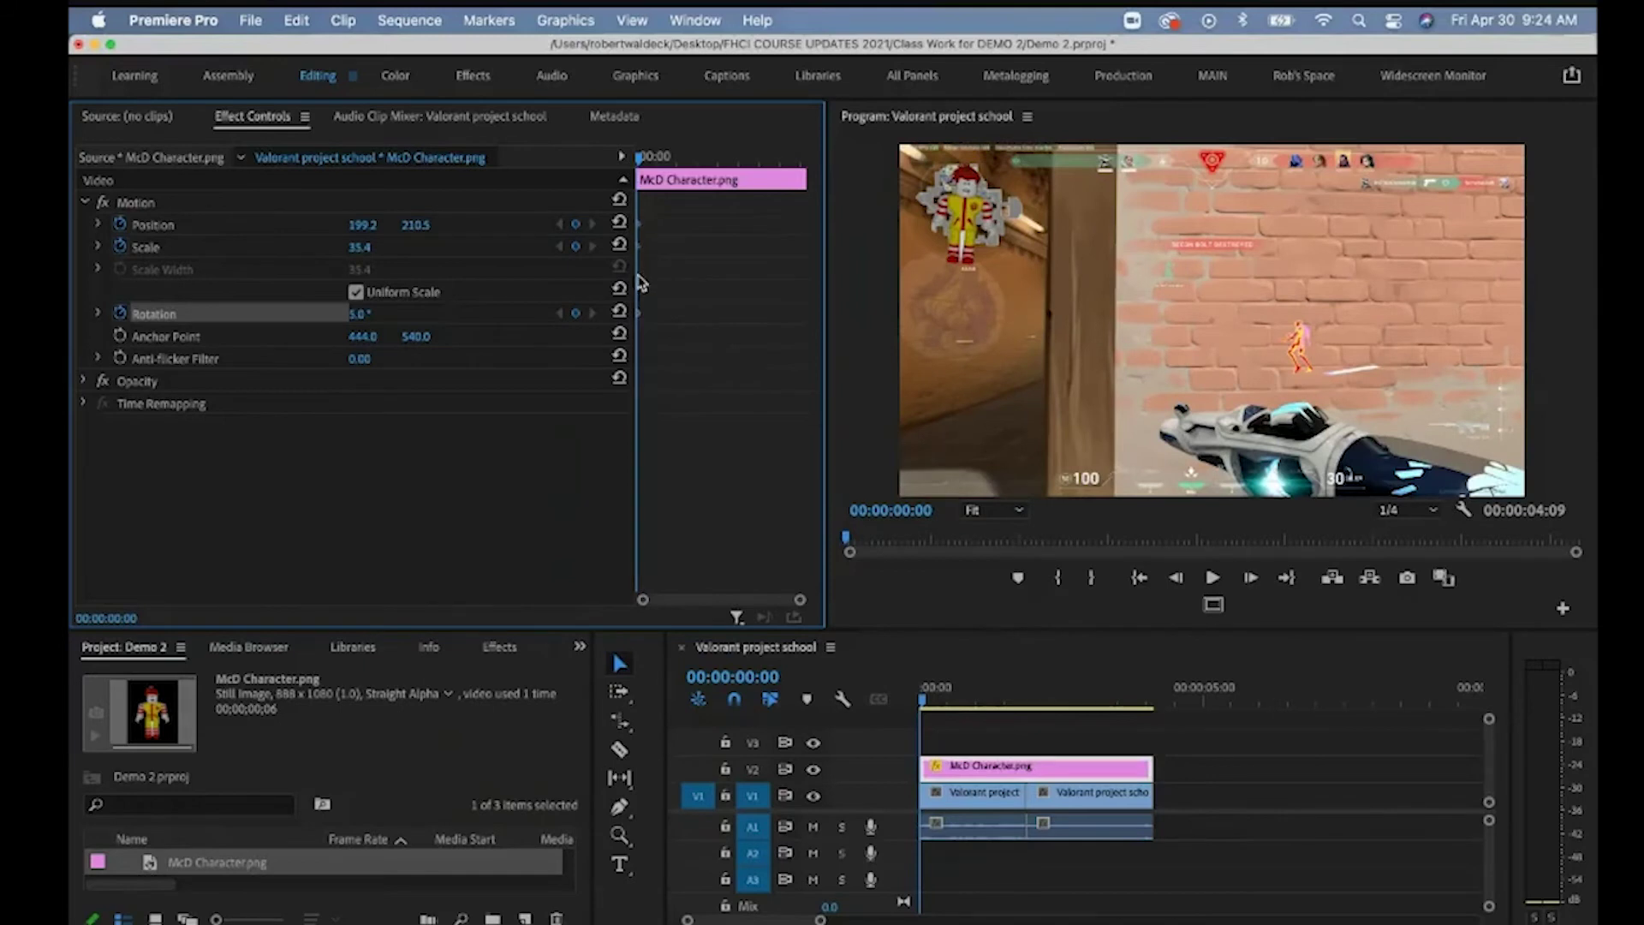
Step: At 00:00:01:37, keyframe the character's Scale at 195.4 and its Position at about 1478.2, 763.5
drag(638, 157, 701, 158)
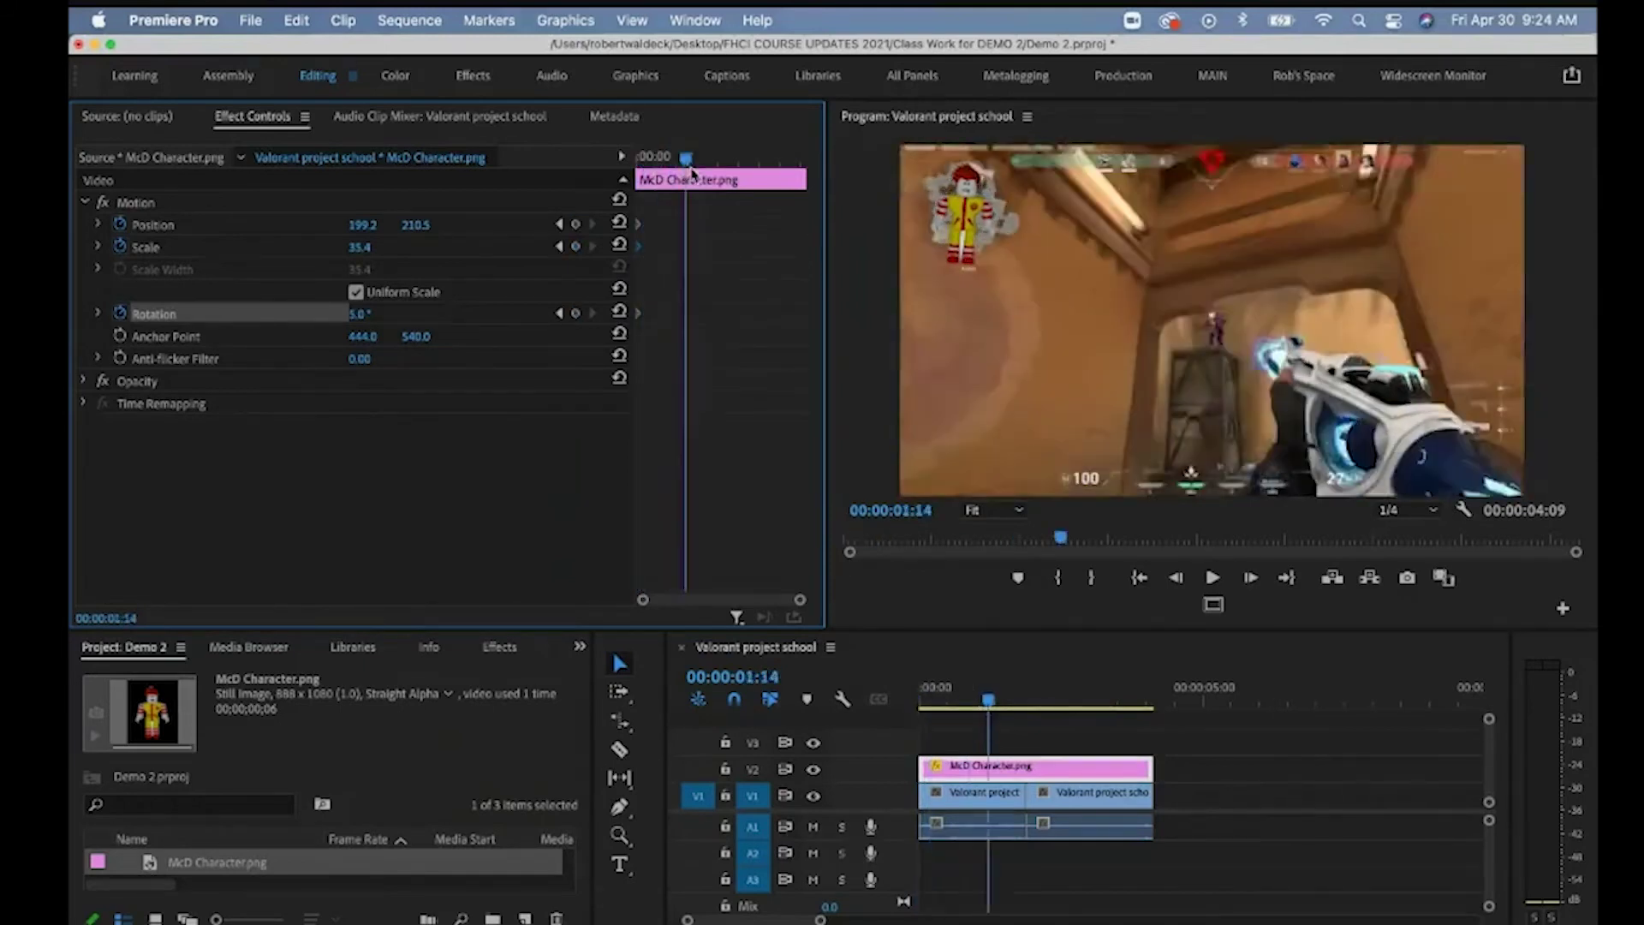
drag(360, 249, 414, 227)
click(1061, 202)
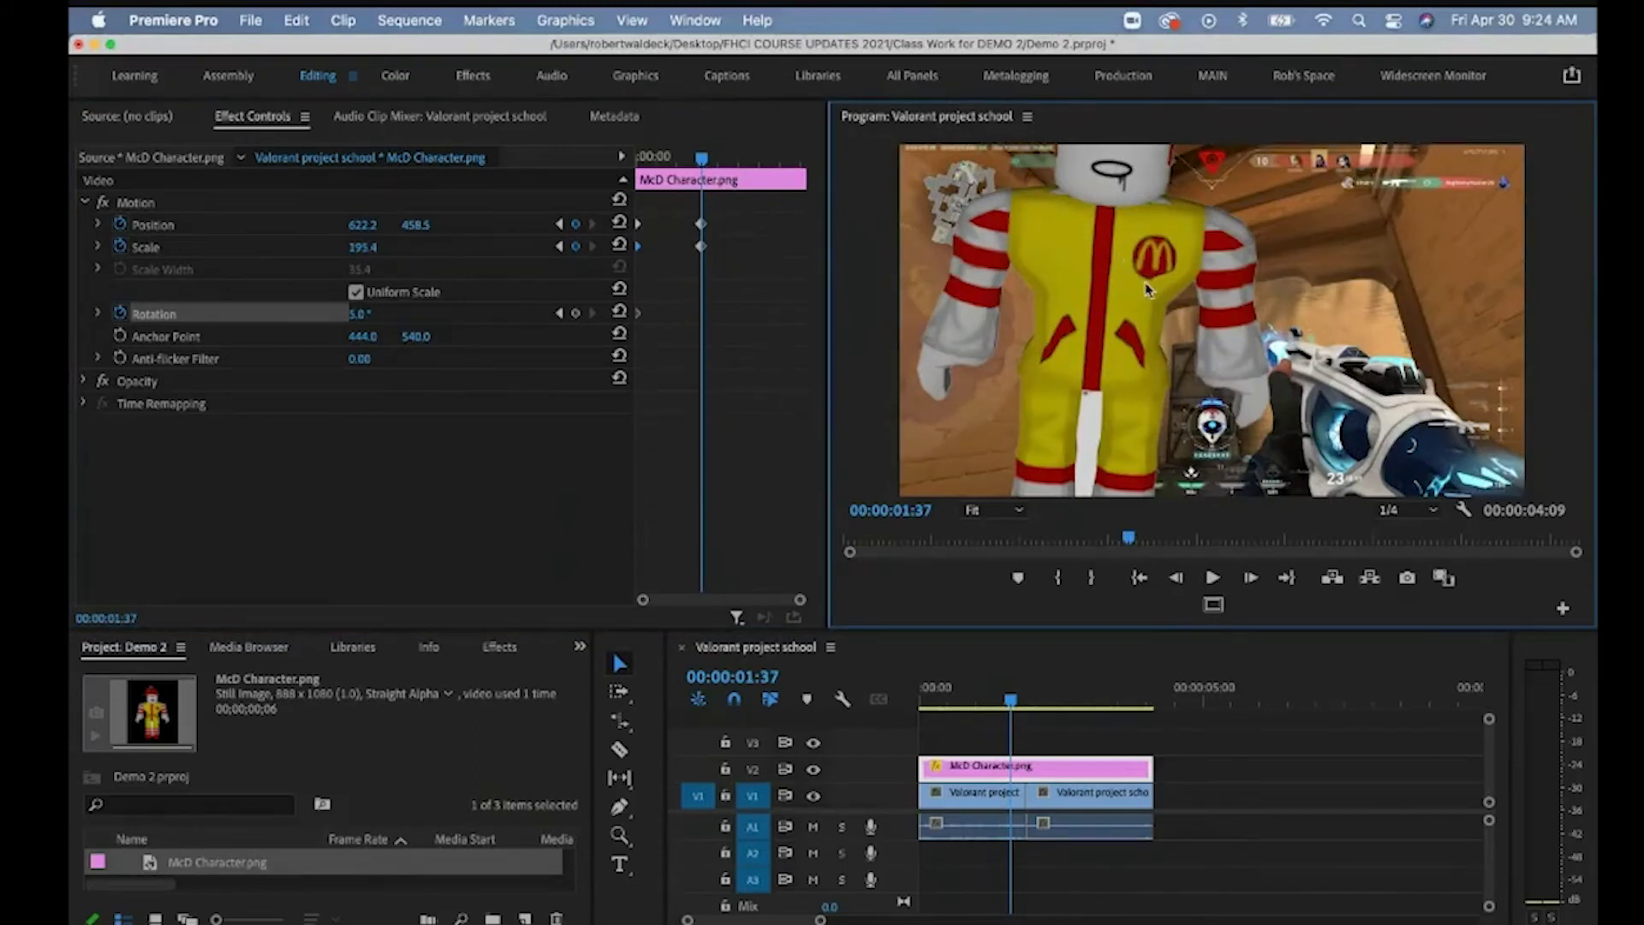
drag(415, 224, 362, 227)
Step: Play the sequence from the start to preview the character's movement and growth
key(Home)
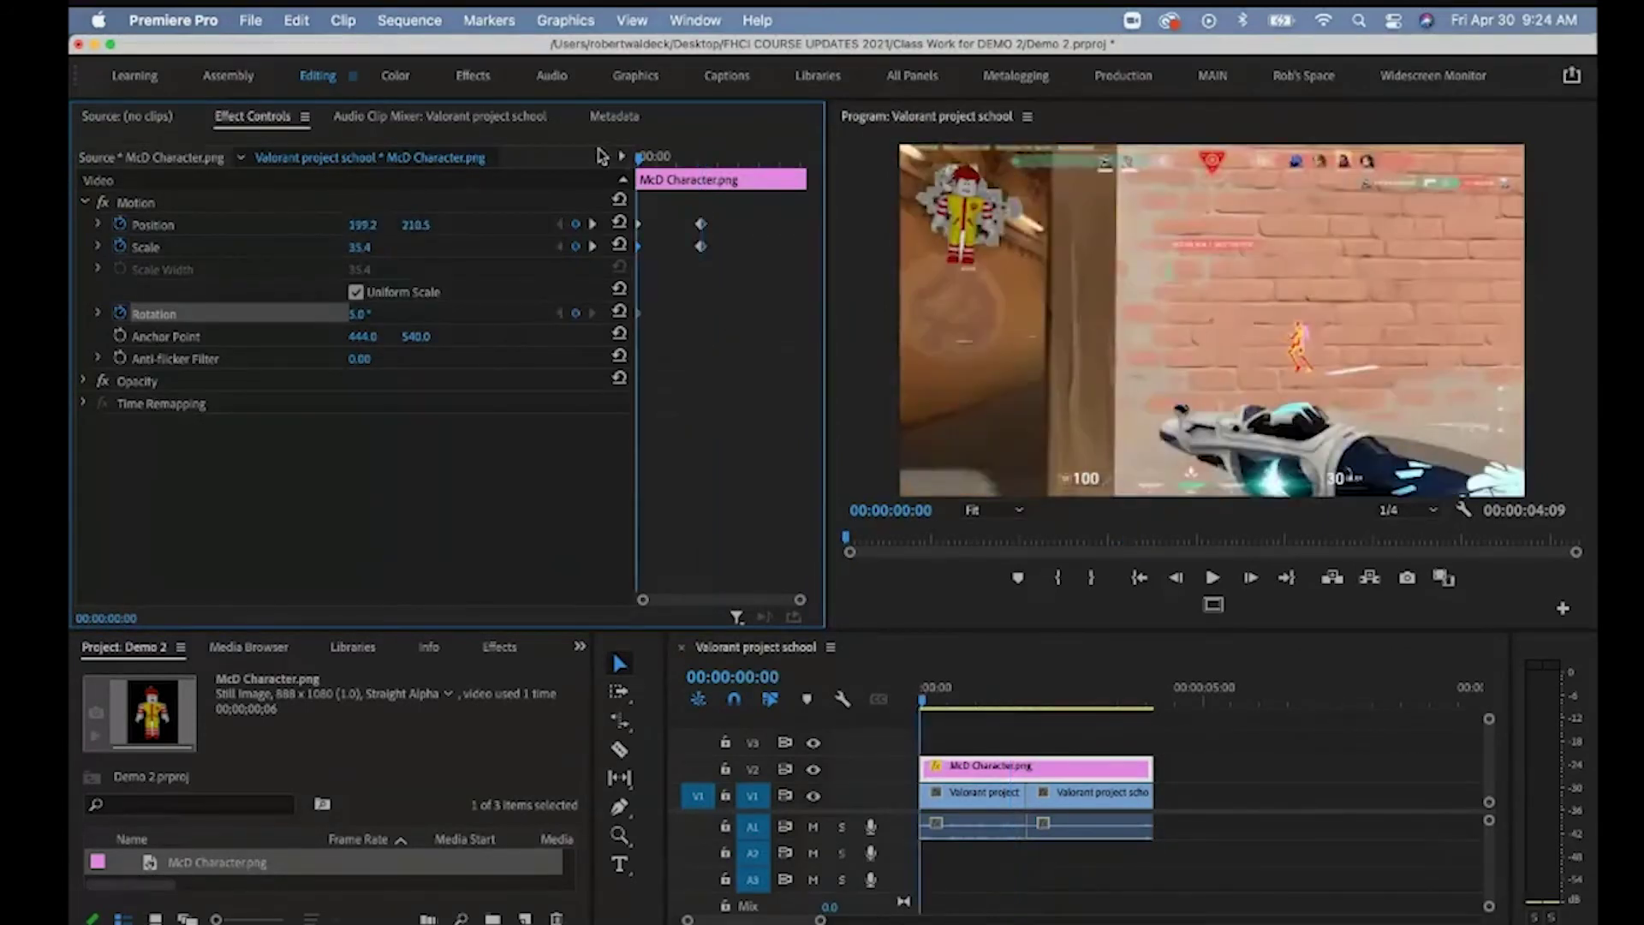
key(space)
key(space)
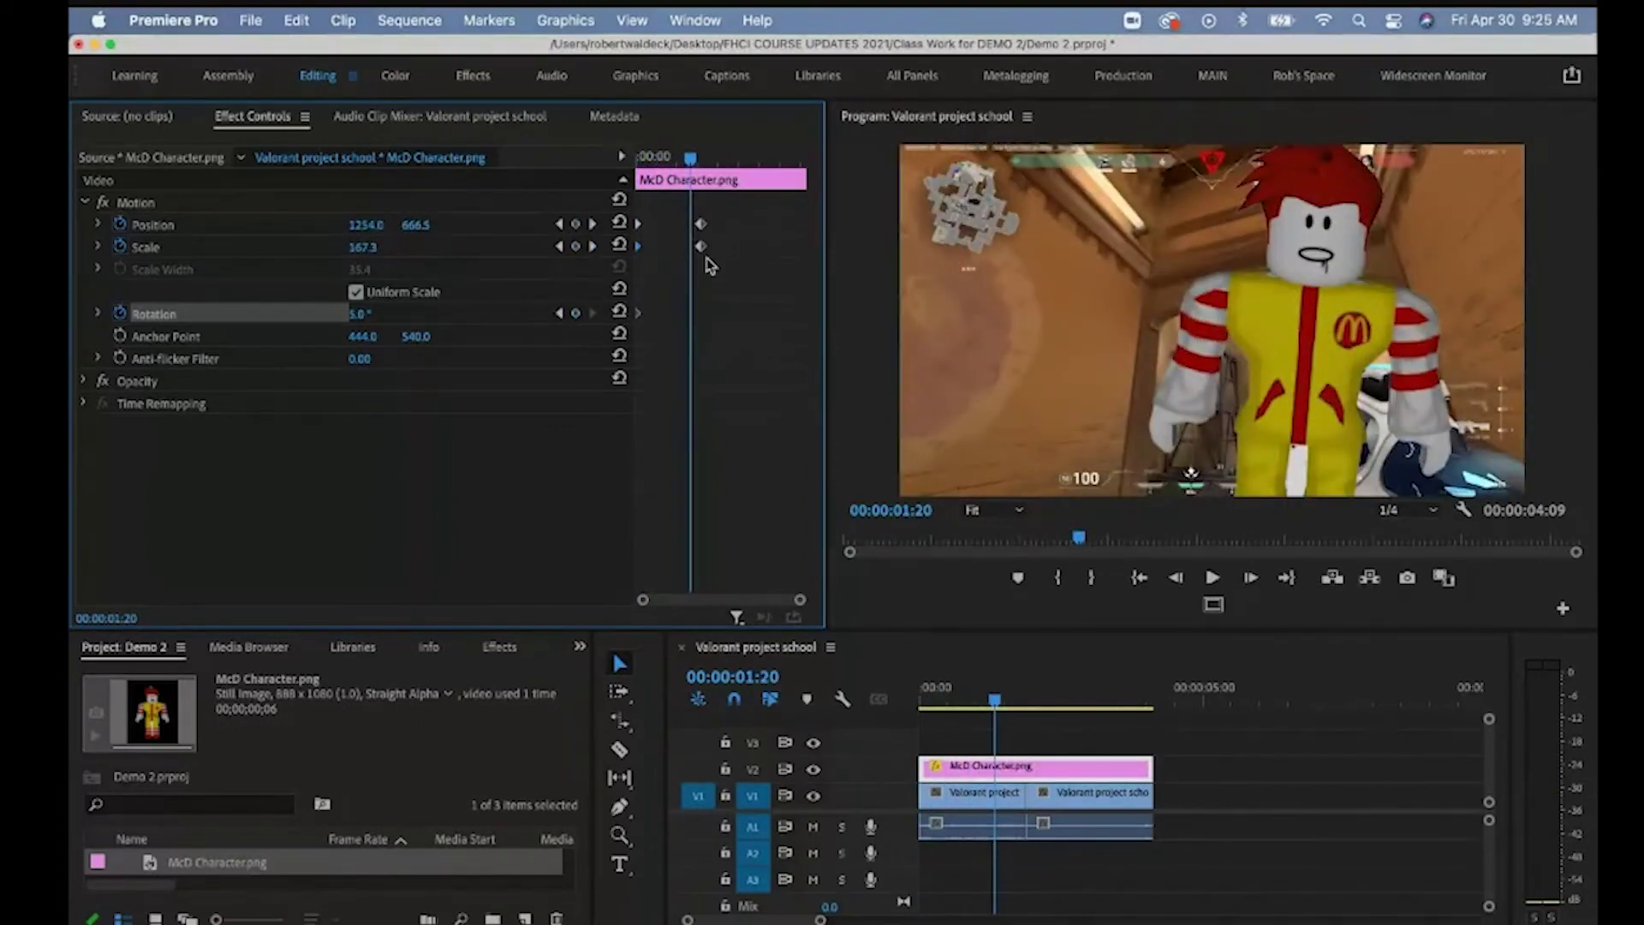
Step: Move the second Position and Scale keyframes close to the start of the clip and preview the faster animation
drag(722, 235, 651, 249)
drag(648, 160, 578, 156)
key(space)
key(space)
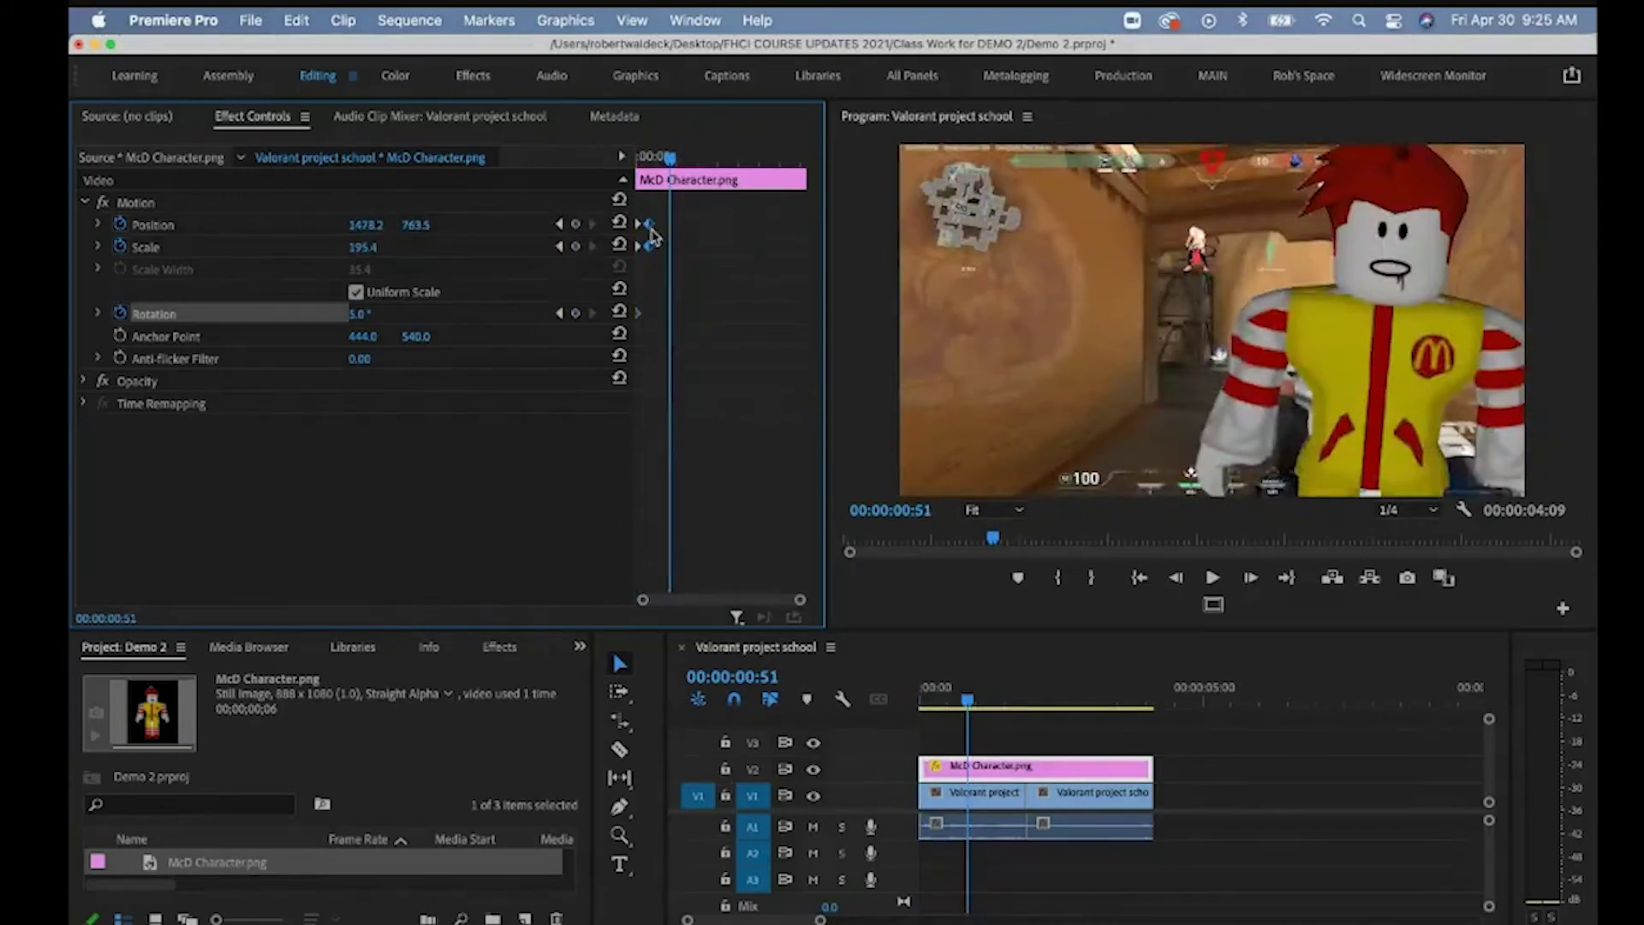
Step: Move the second Position and Scale keyframes to the end of the clip and preview the slower animation
drag(649, 225, 818, 253)
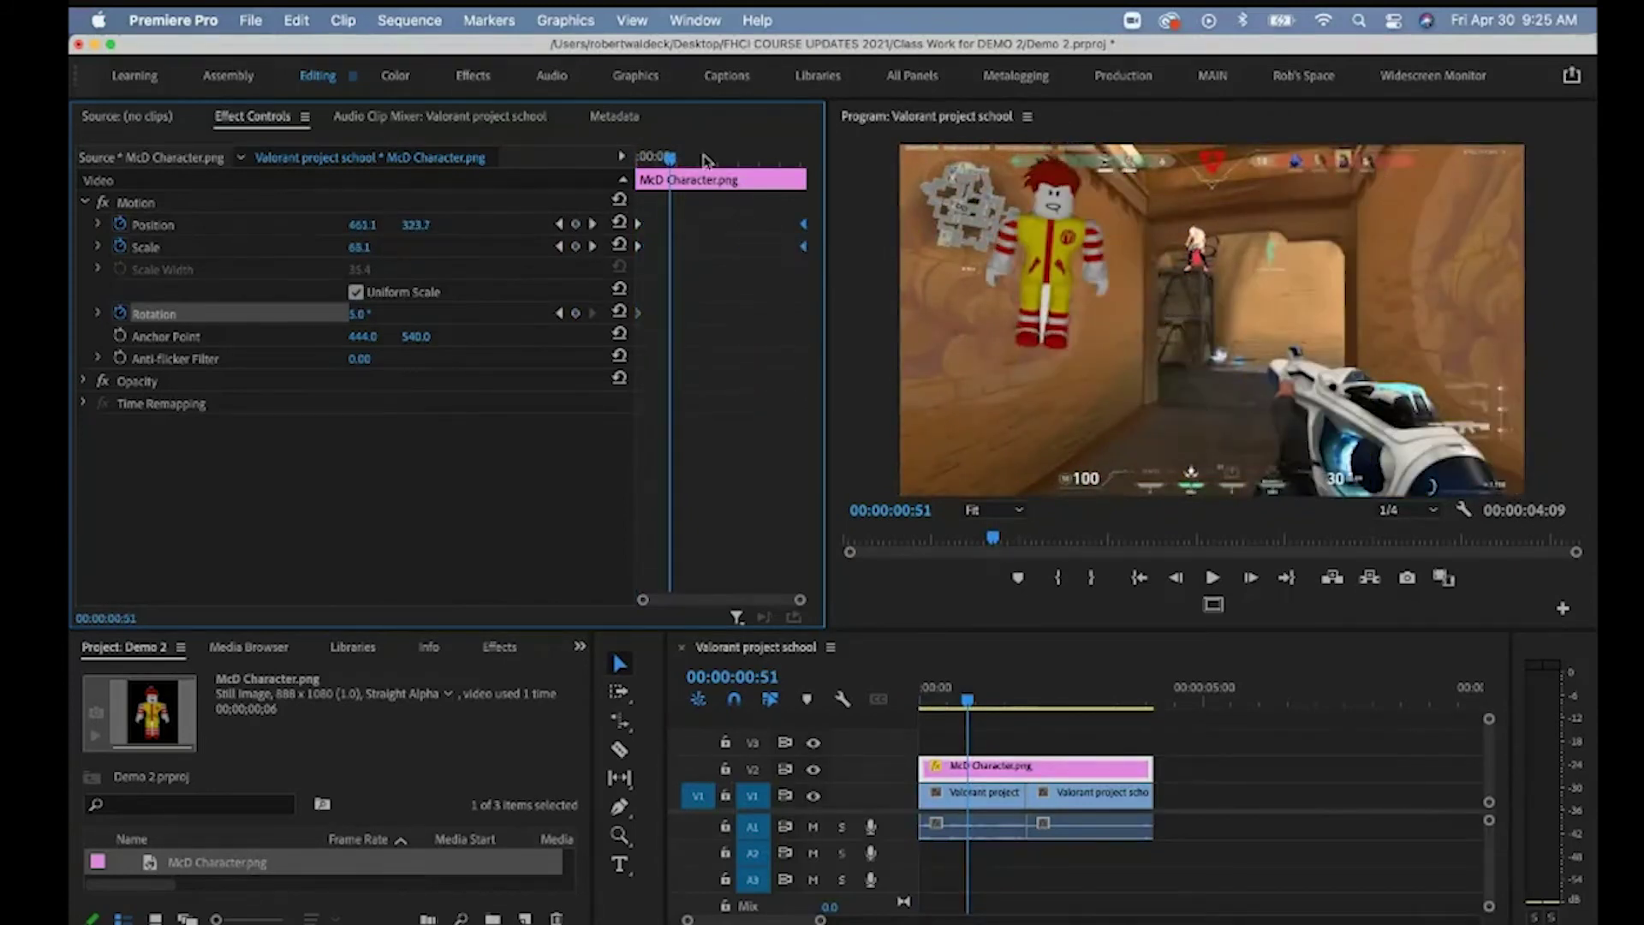
drag(700, 157, 558, 167)
key(space)
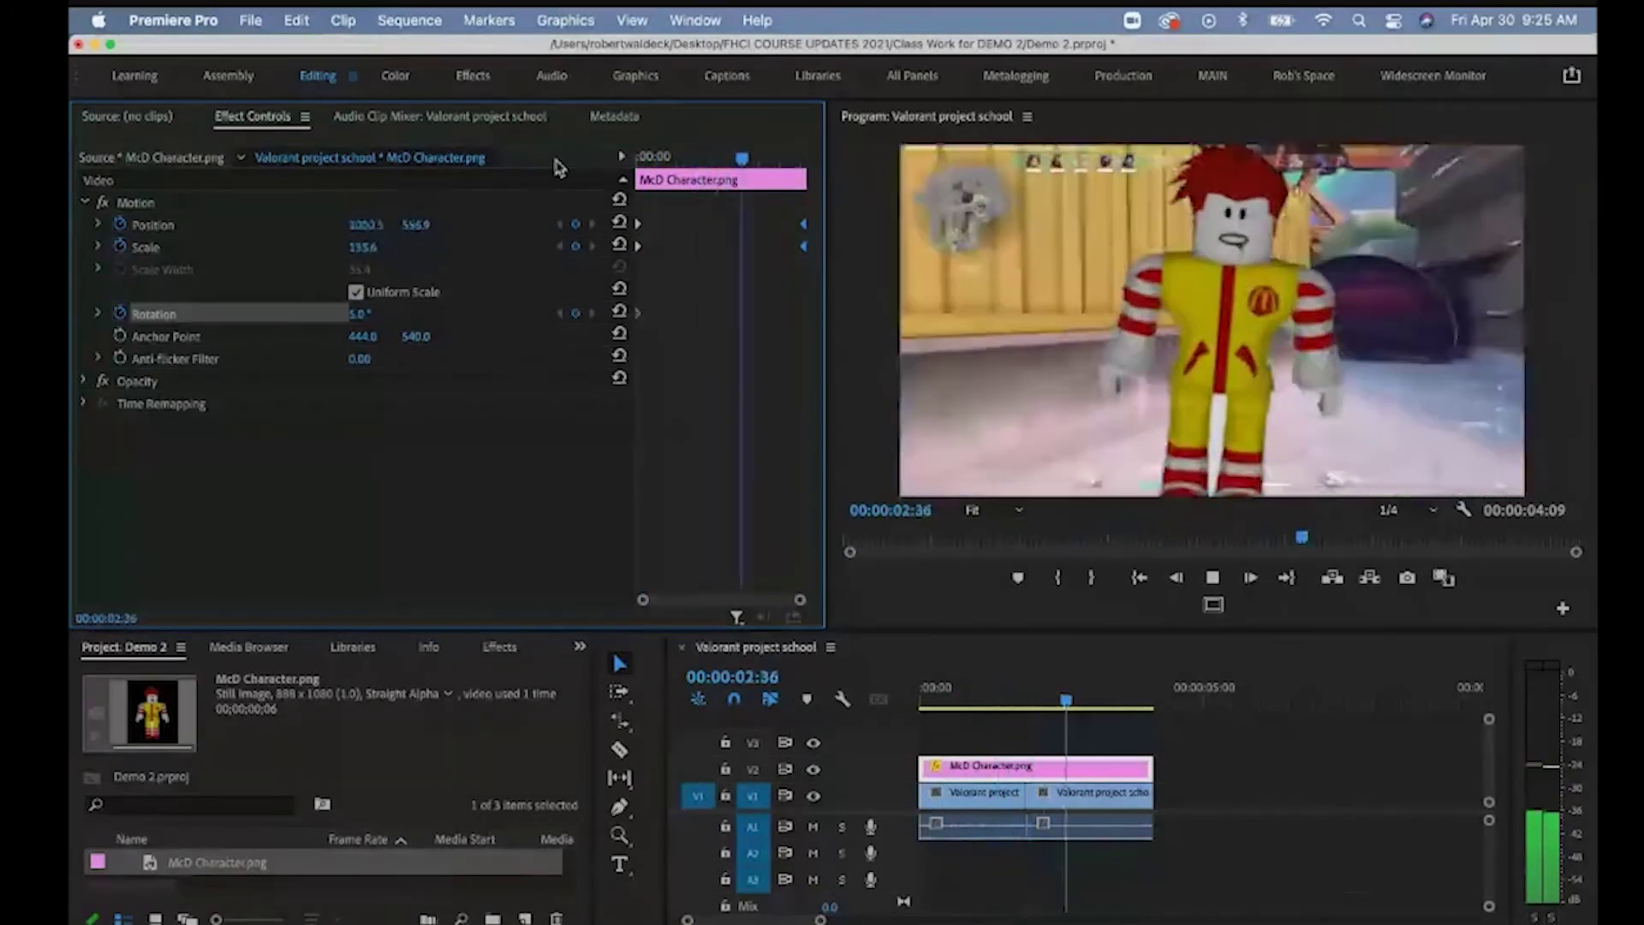
key(space)
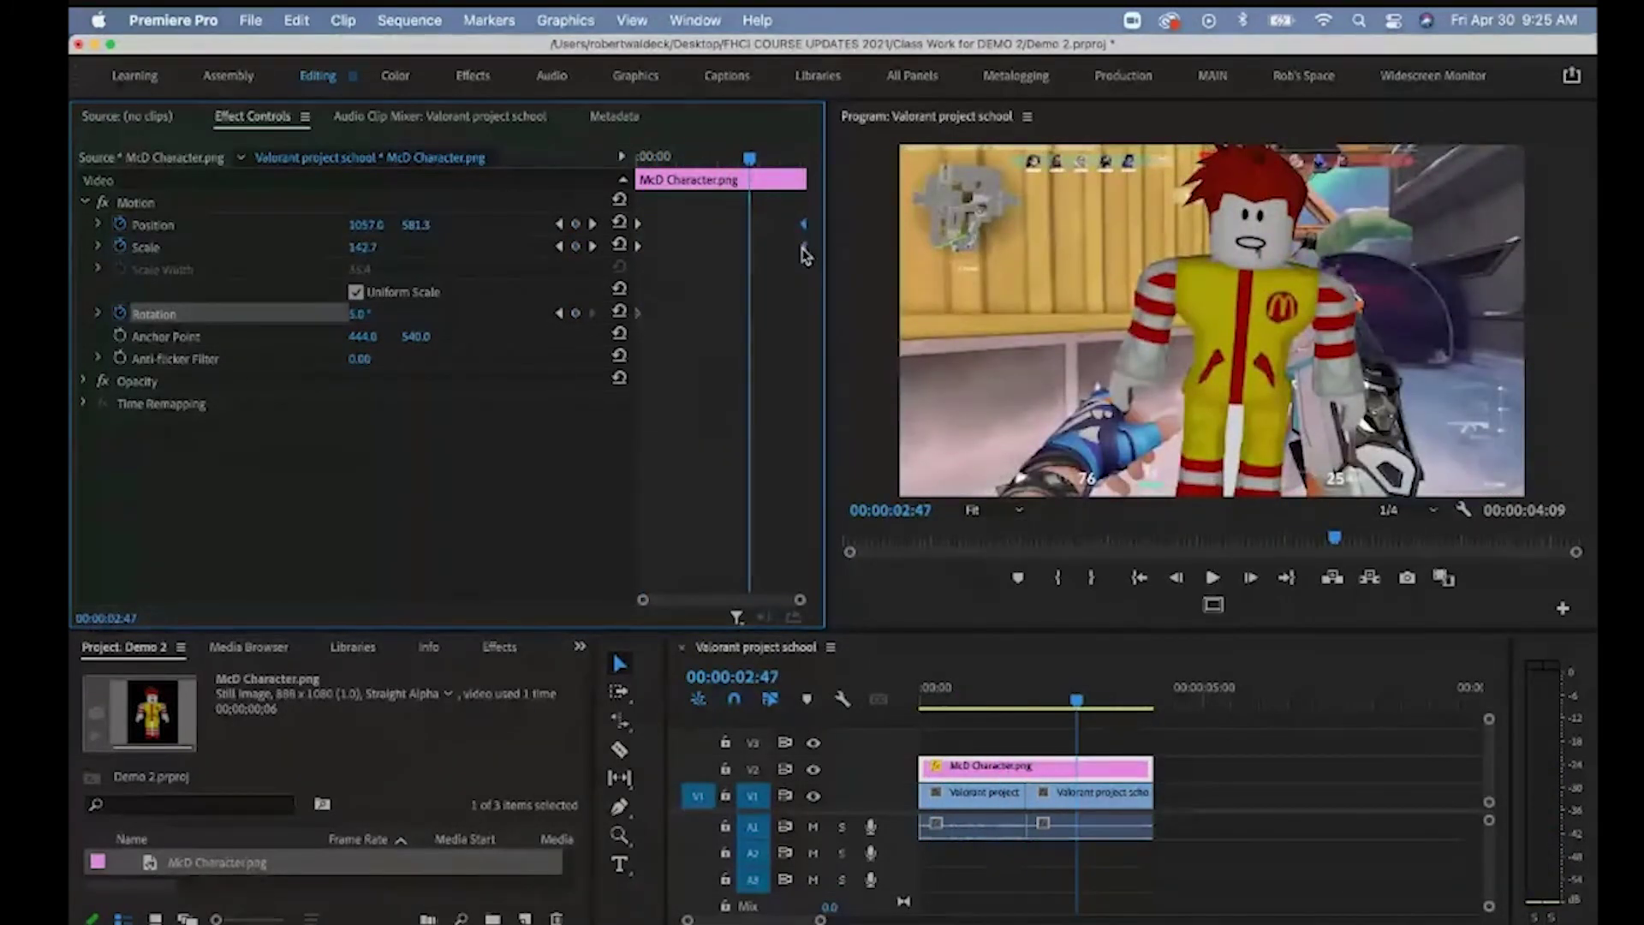
Step: Move the ending Position and Scale keyframes back near the middle of the clip and preview the animation
drag(803, 248, 715, 245)
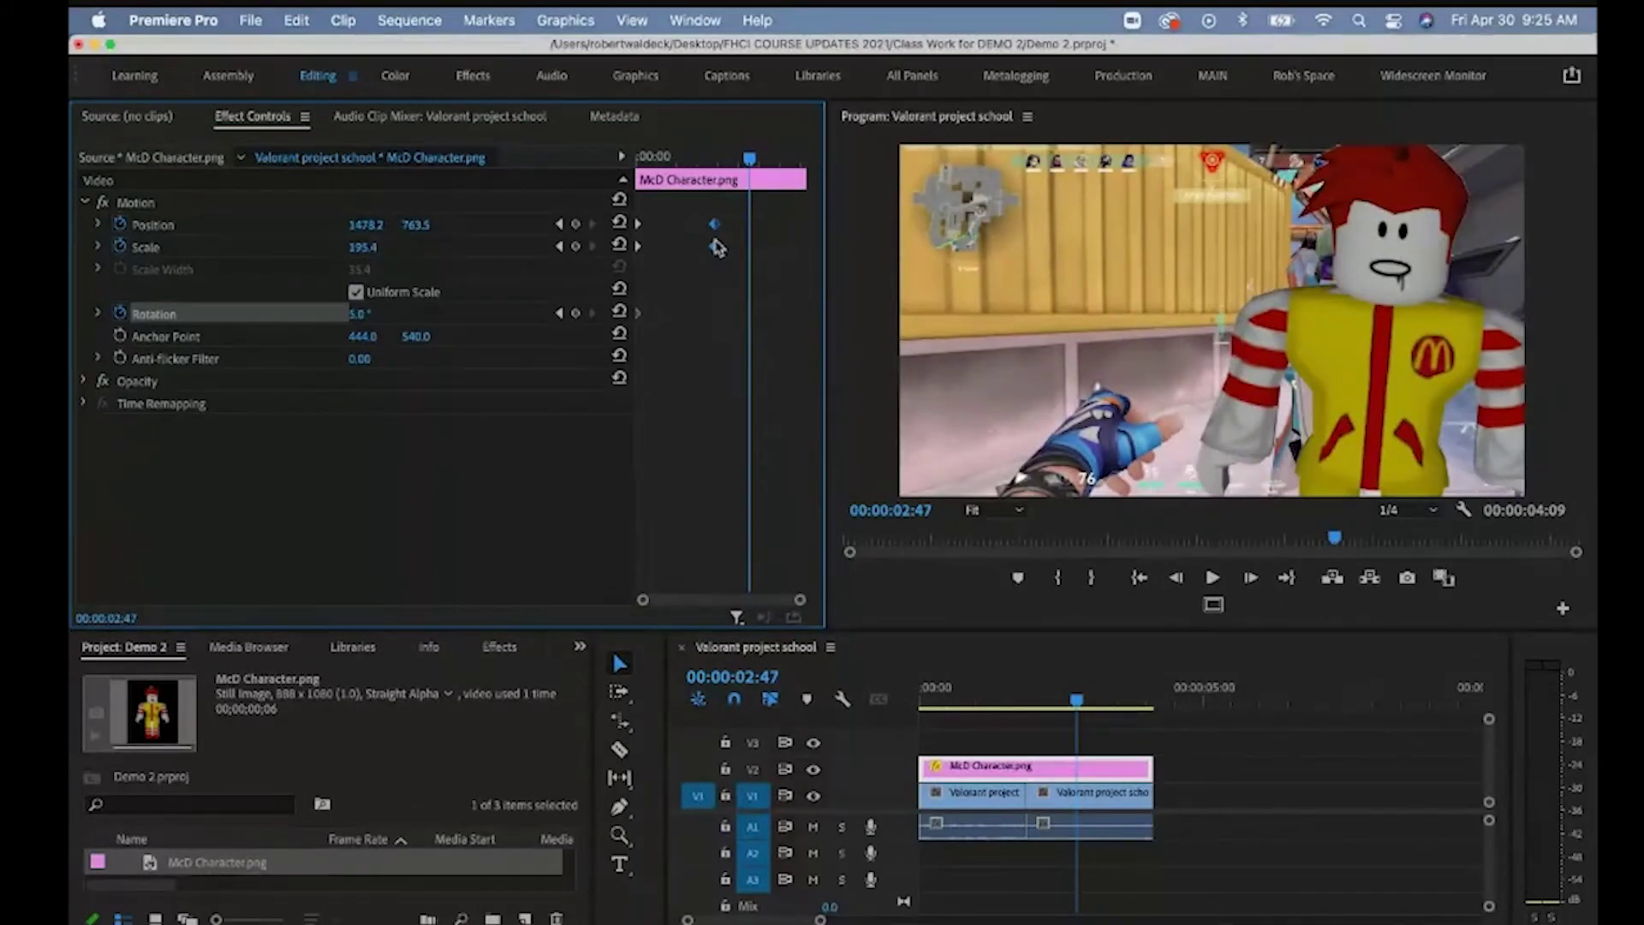
drag(734, 157, 660, 163)
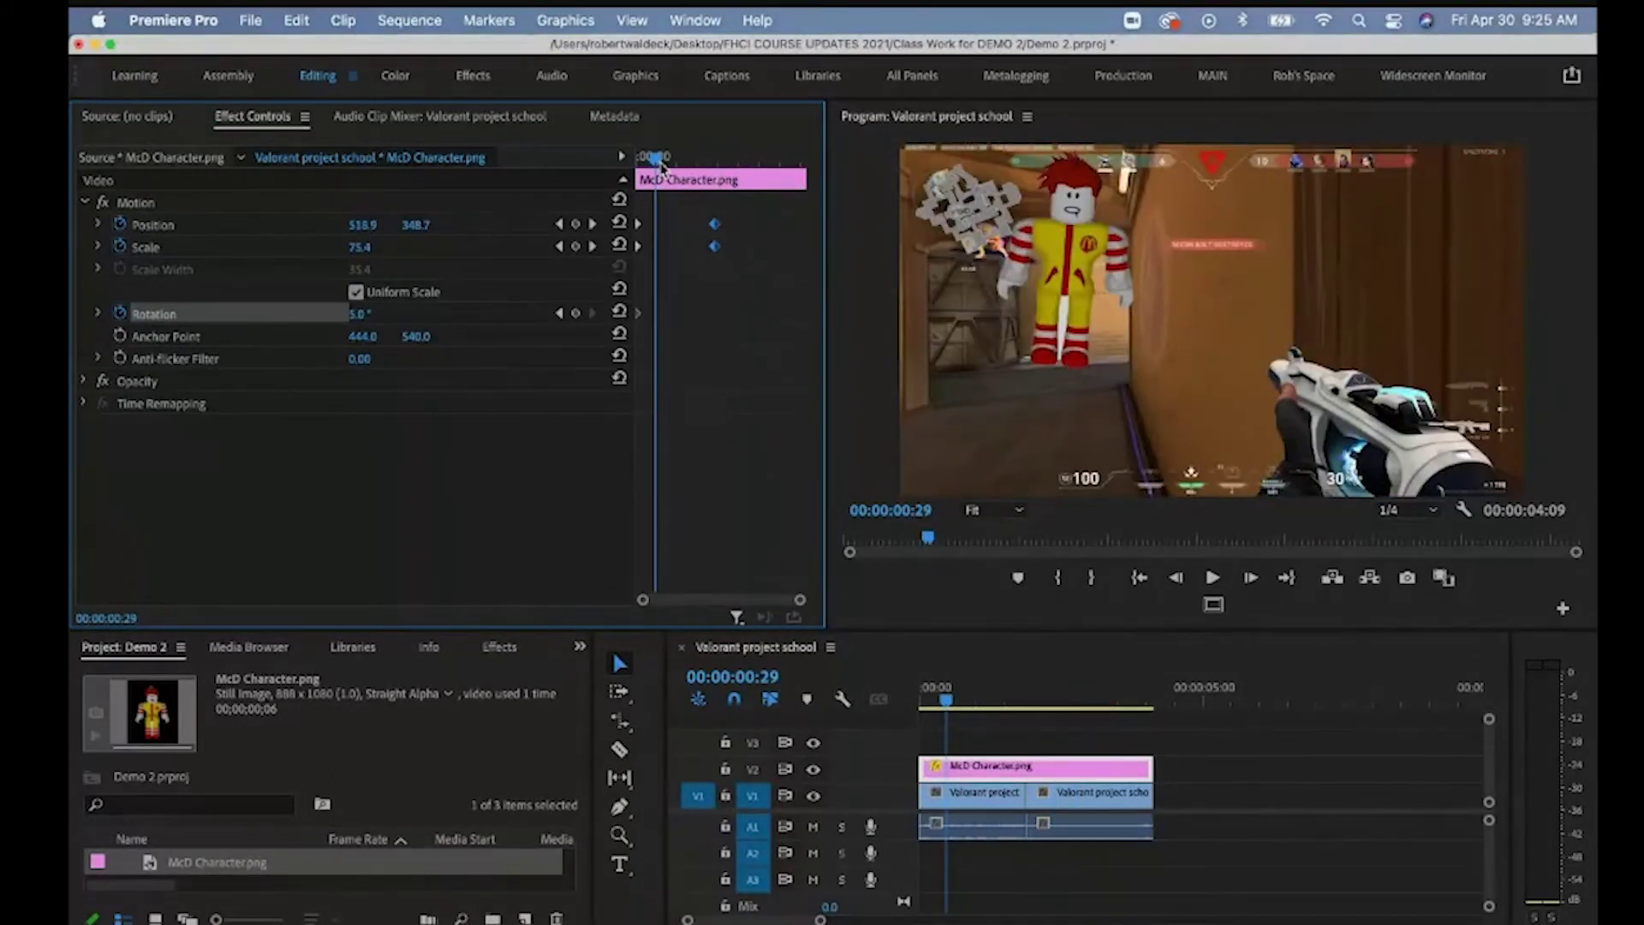
key(space)
key(space)
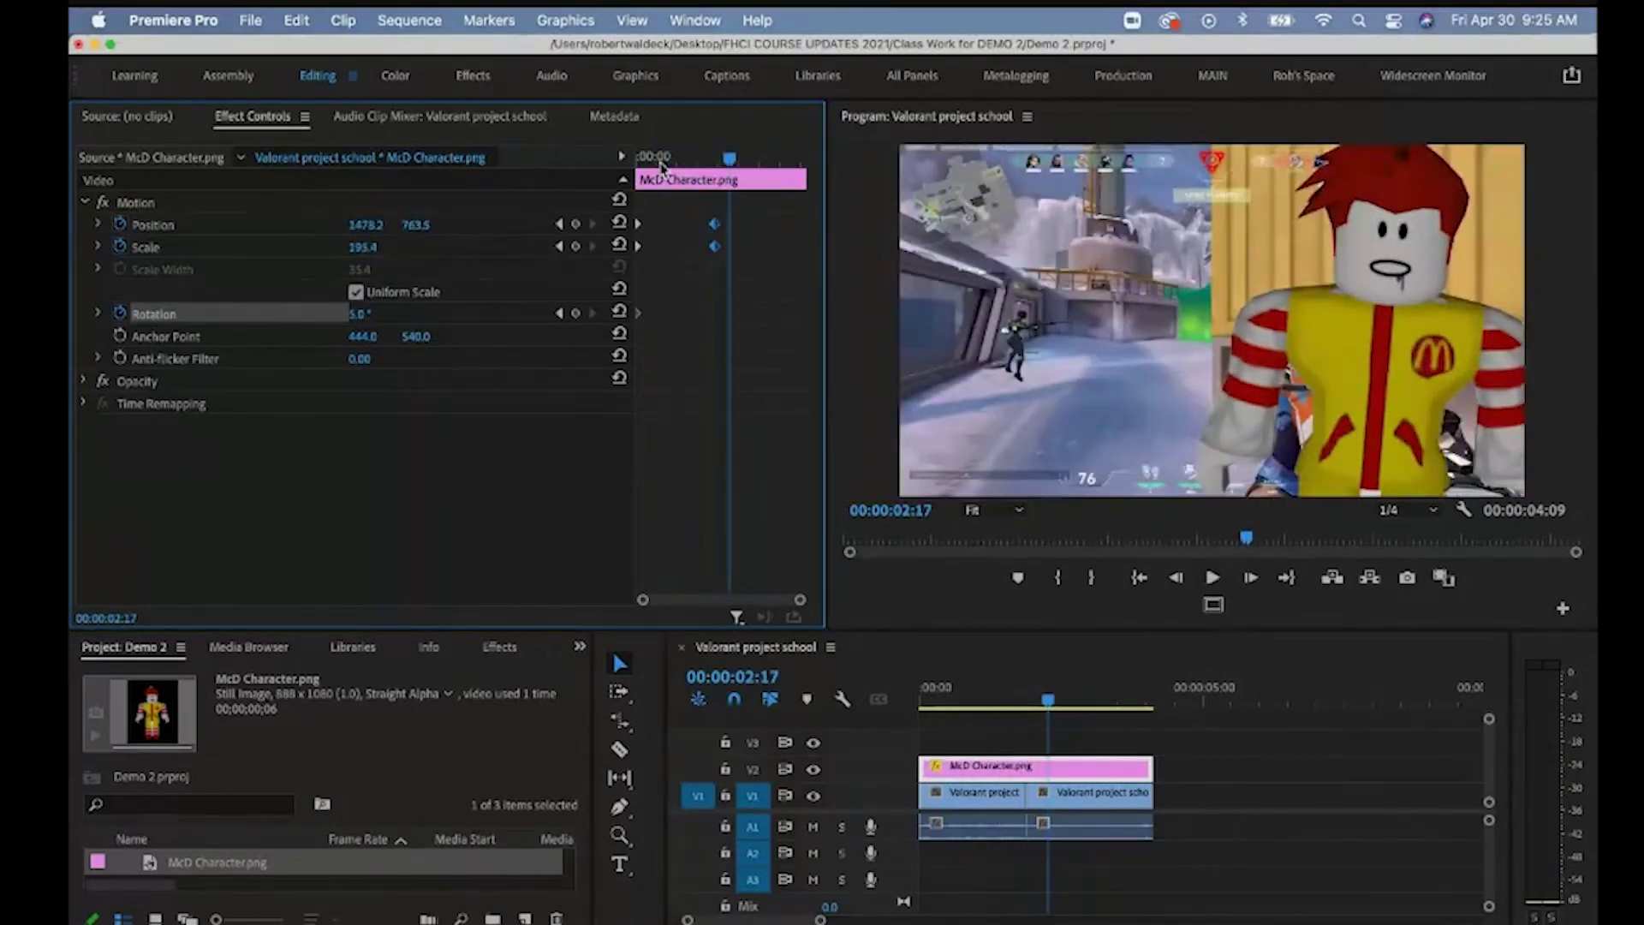
Step: Try Bezier temporal interpolation on the ending Position and Scale keyframes, and finally apply Ease In to them
right_click(715, 248)
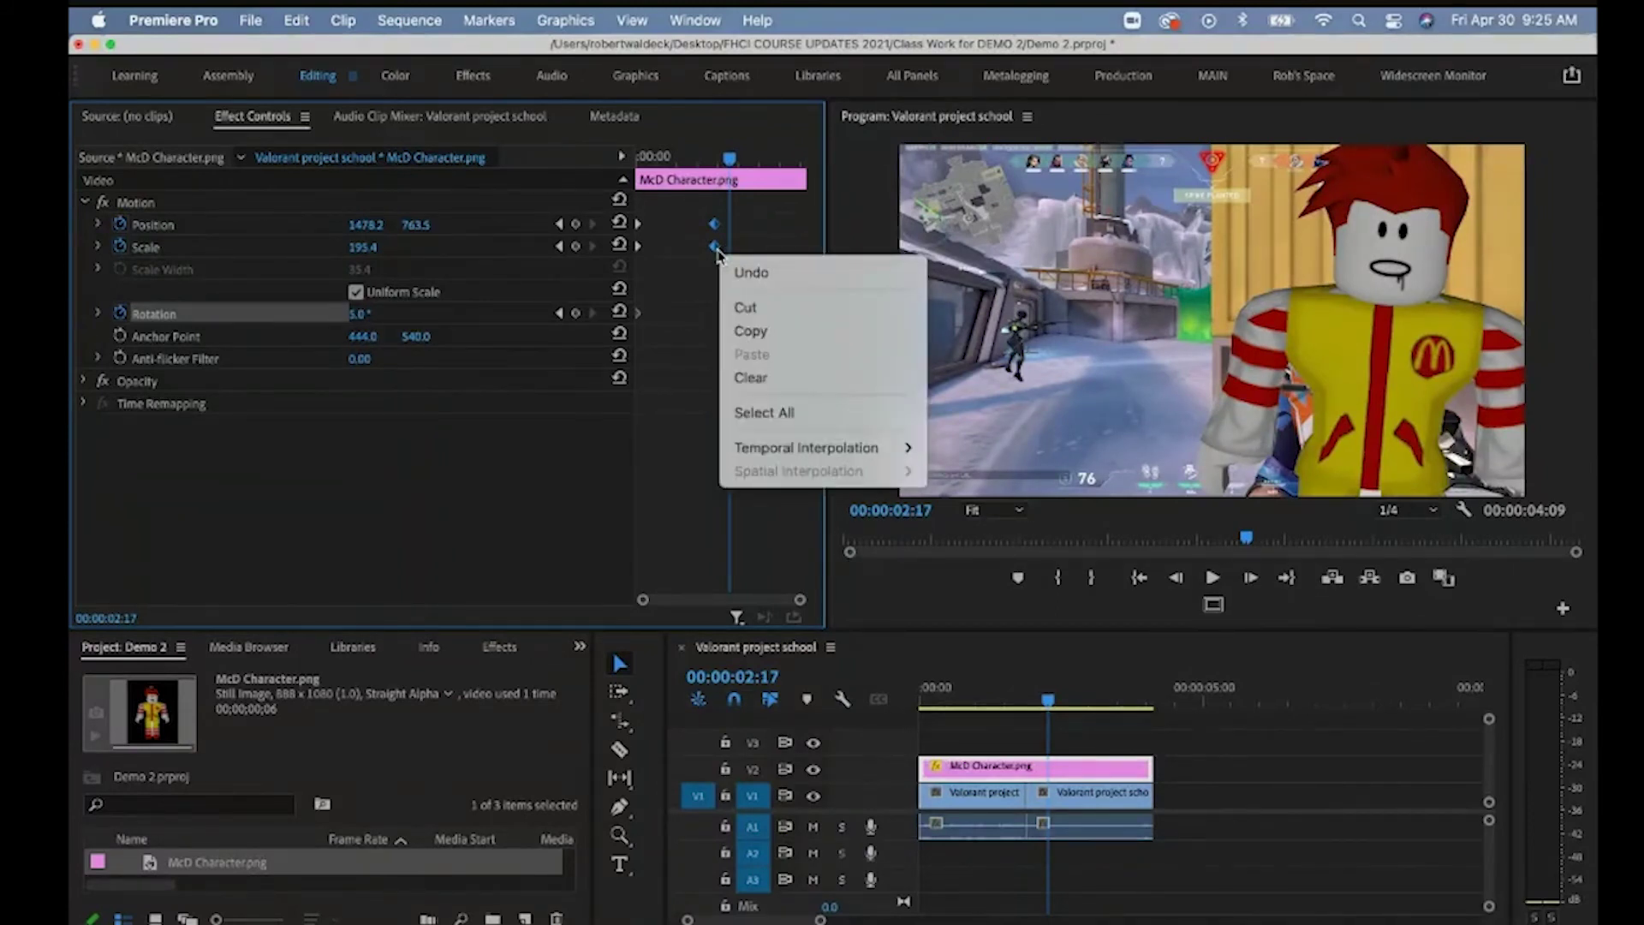
mouse_move(748, 442)
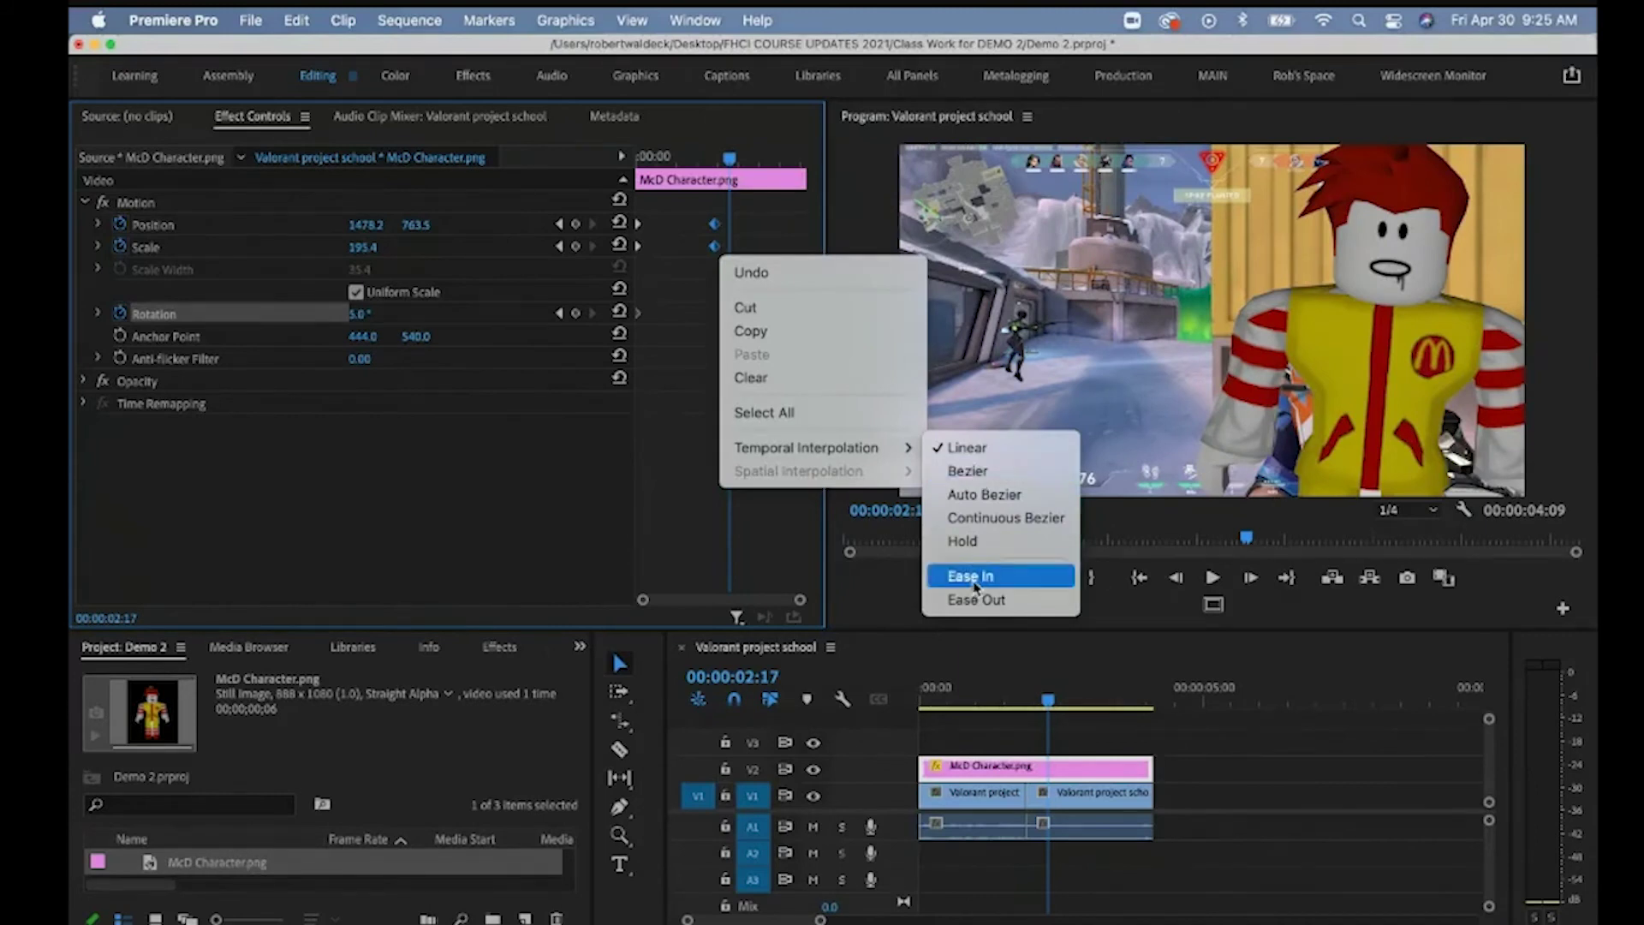
click(981, 473)
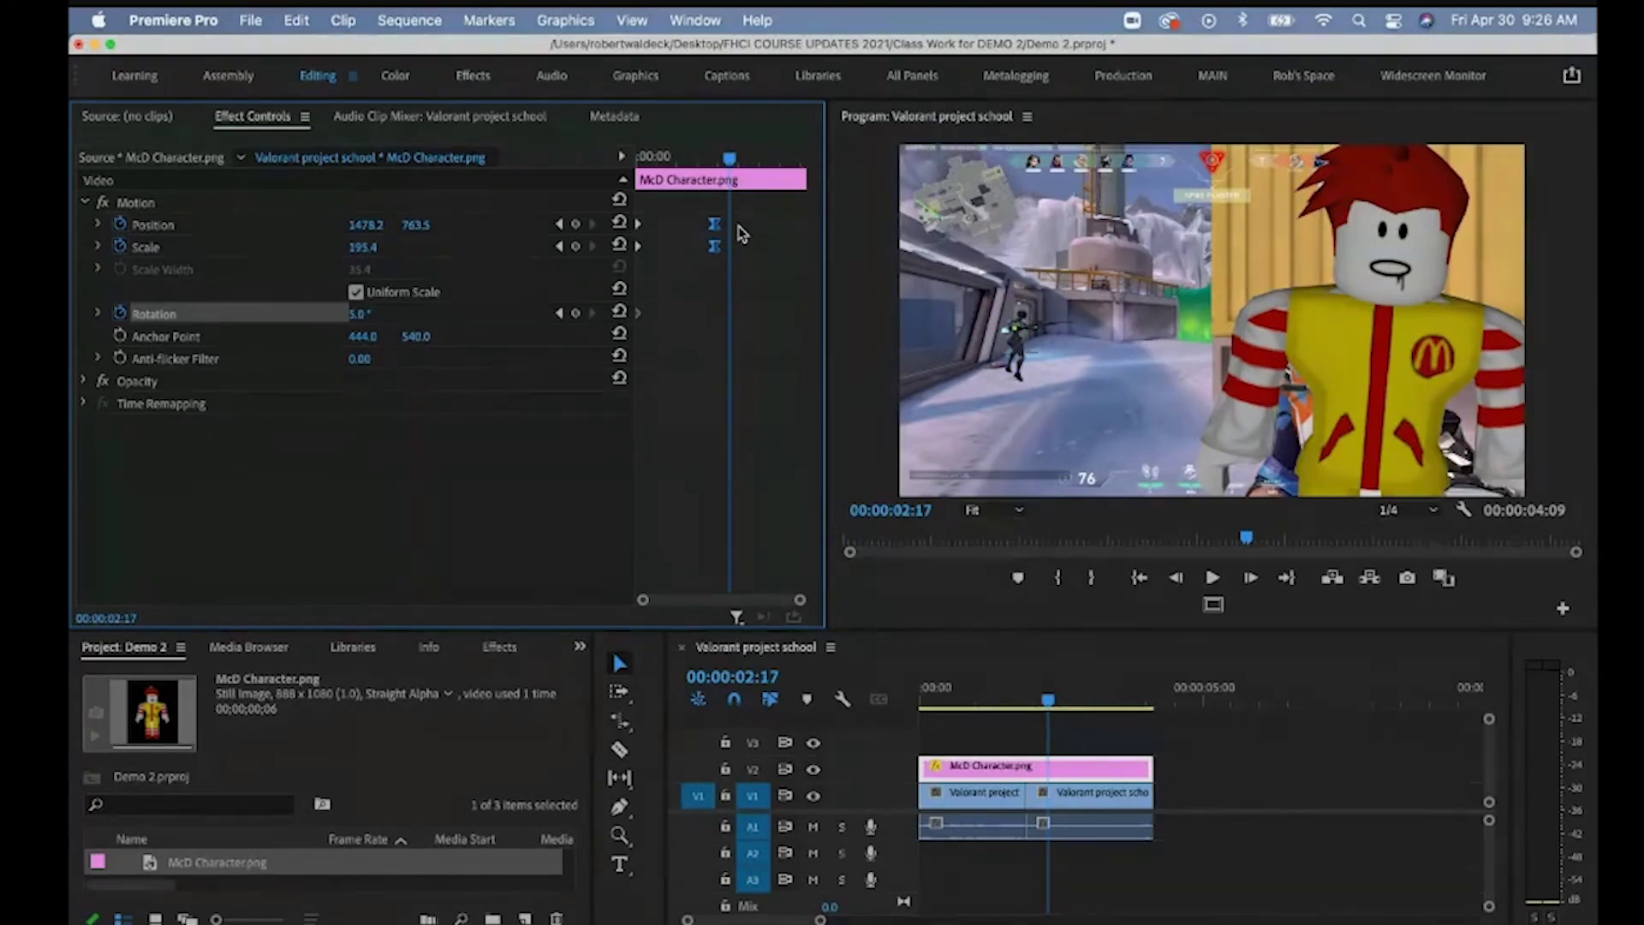
right_click(716, 248)
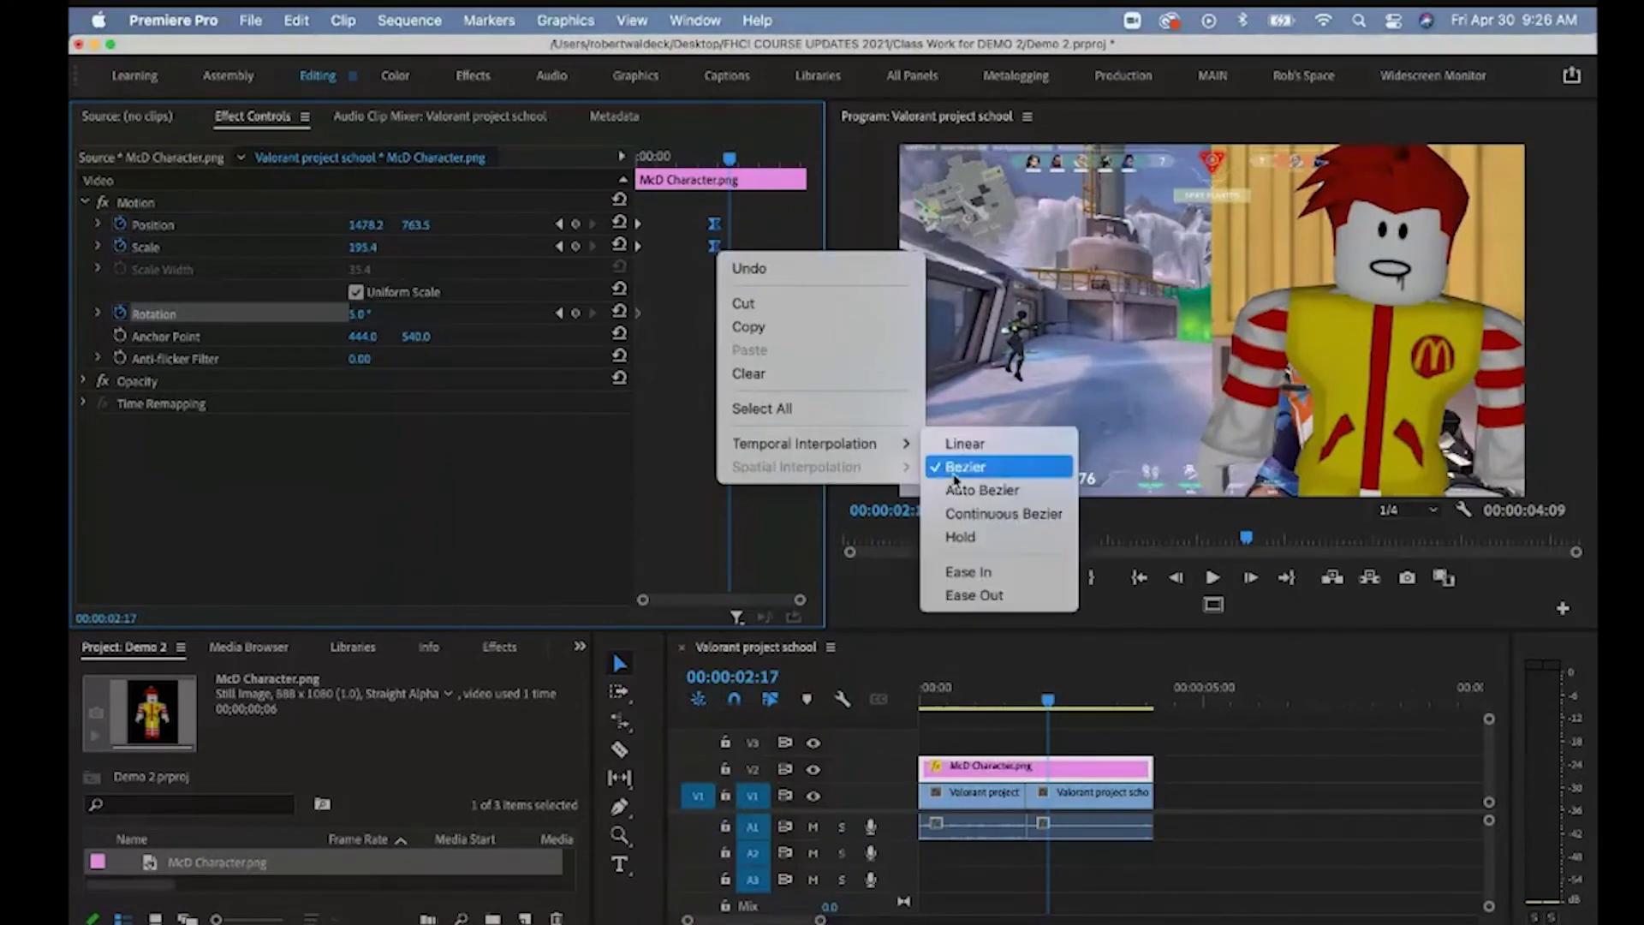
click(955, 583)
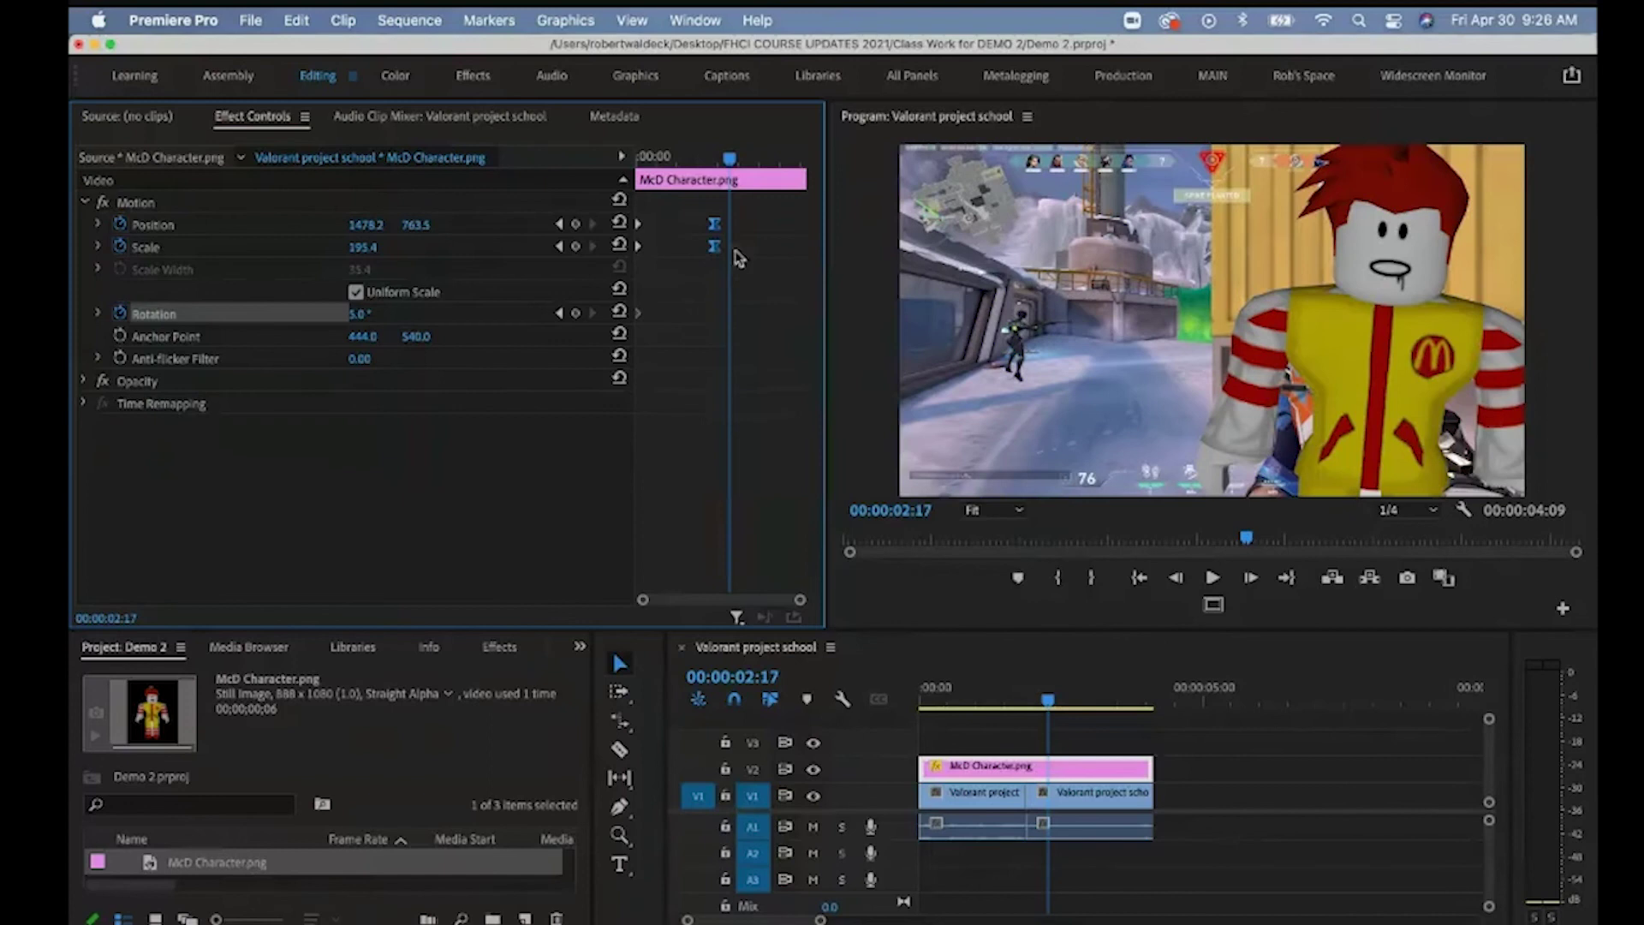
Step: Select the starting Position and Scale keyframes and set their temporal interpolation to Ease Out
click(725, 159)
click(656, 158)
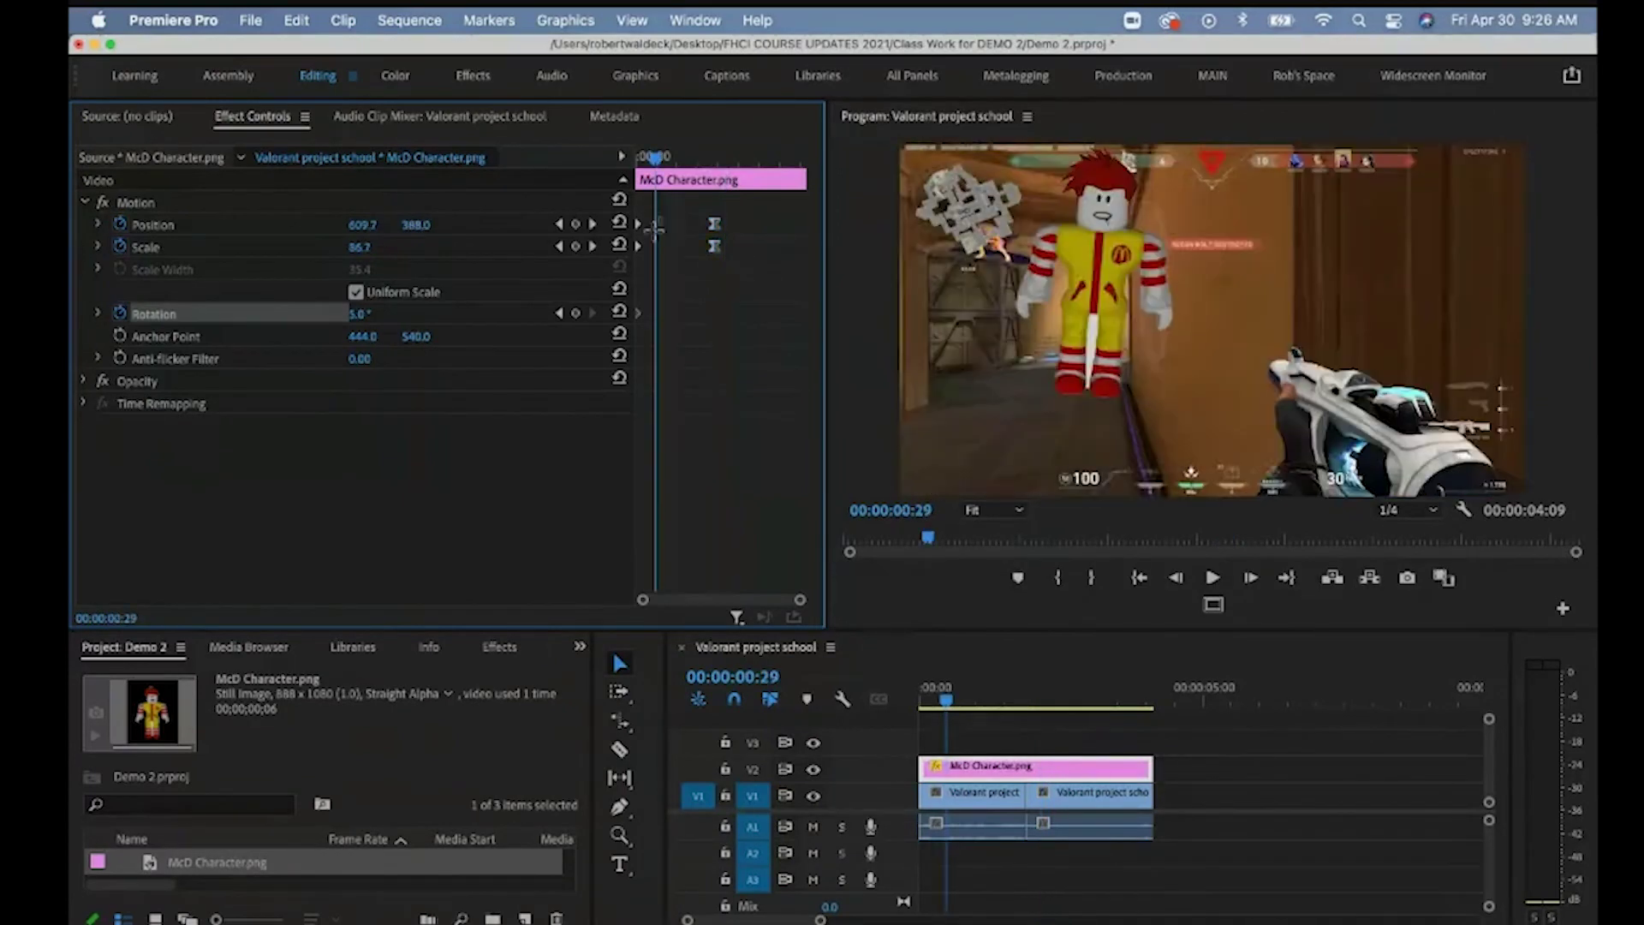
click(639, 224)
shift+click(638, 248)
drag(638, 247, 646, 249)
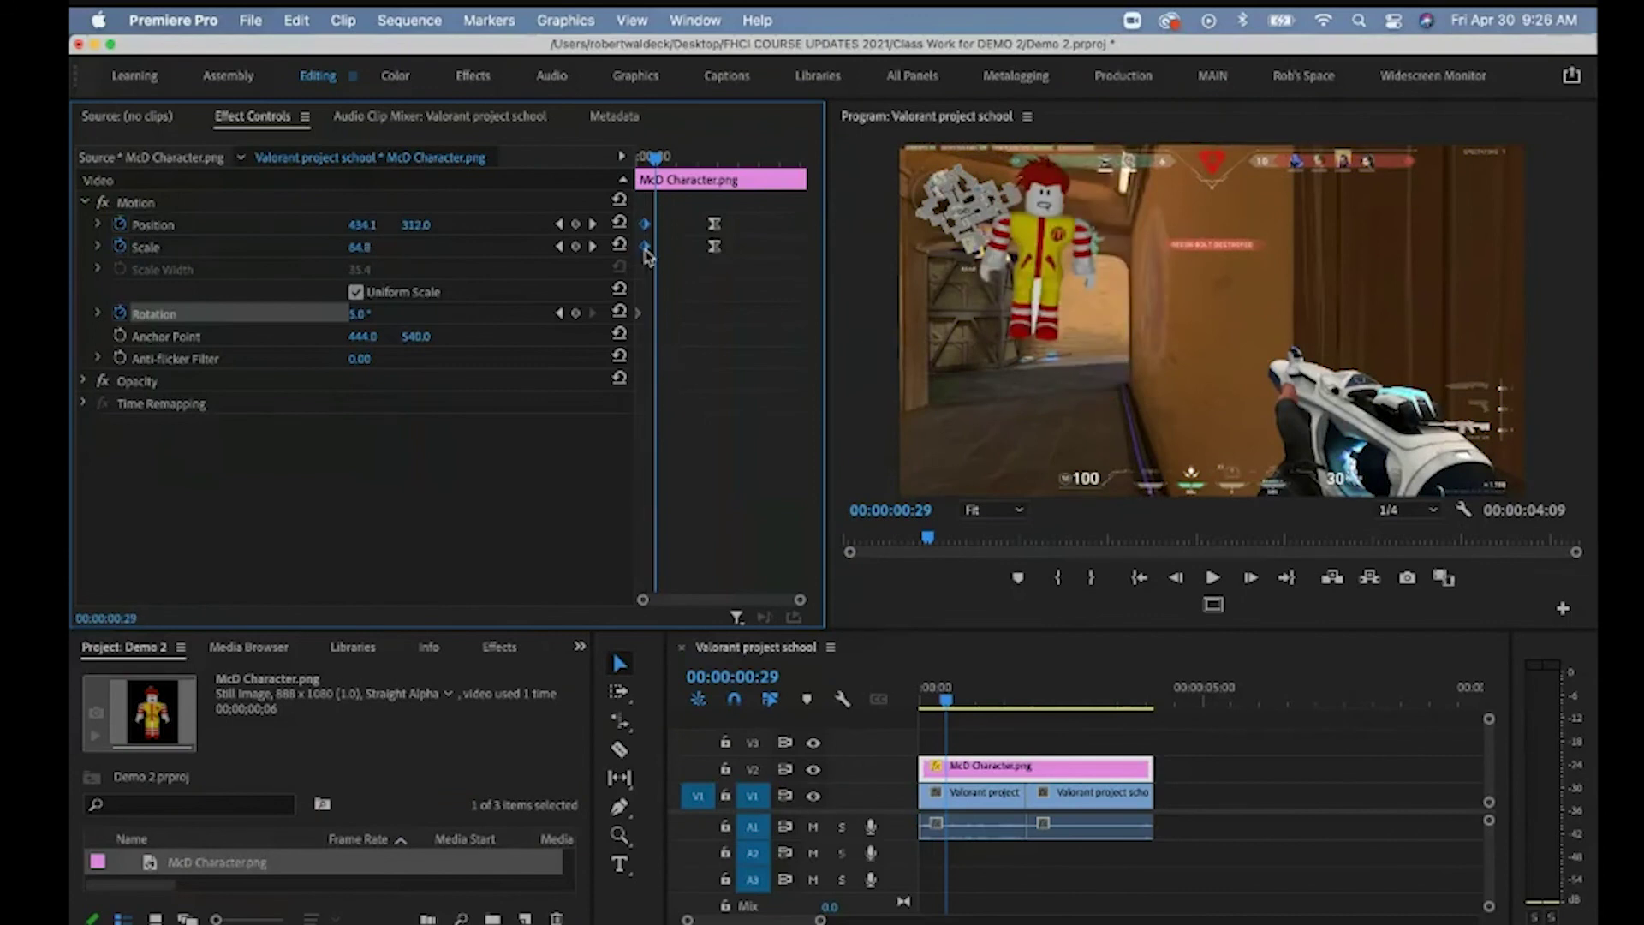
right_click(645, 251)
mouse_move(660, 446)
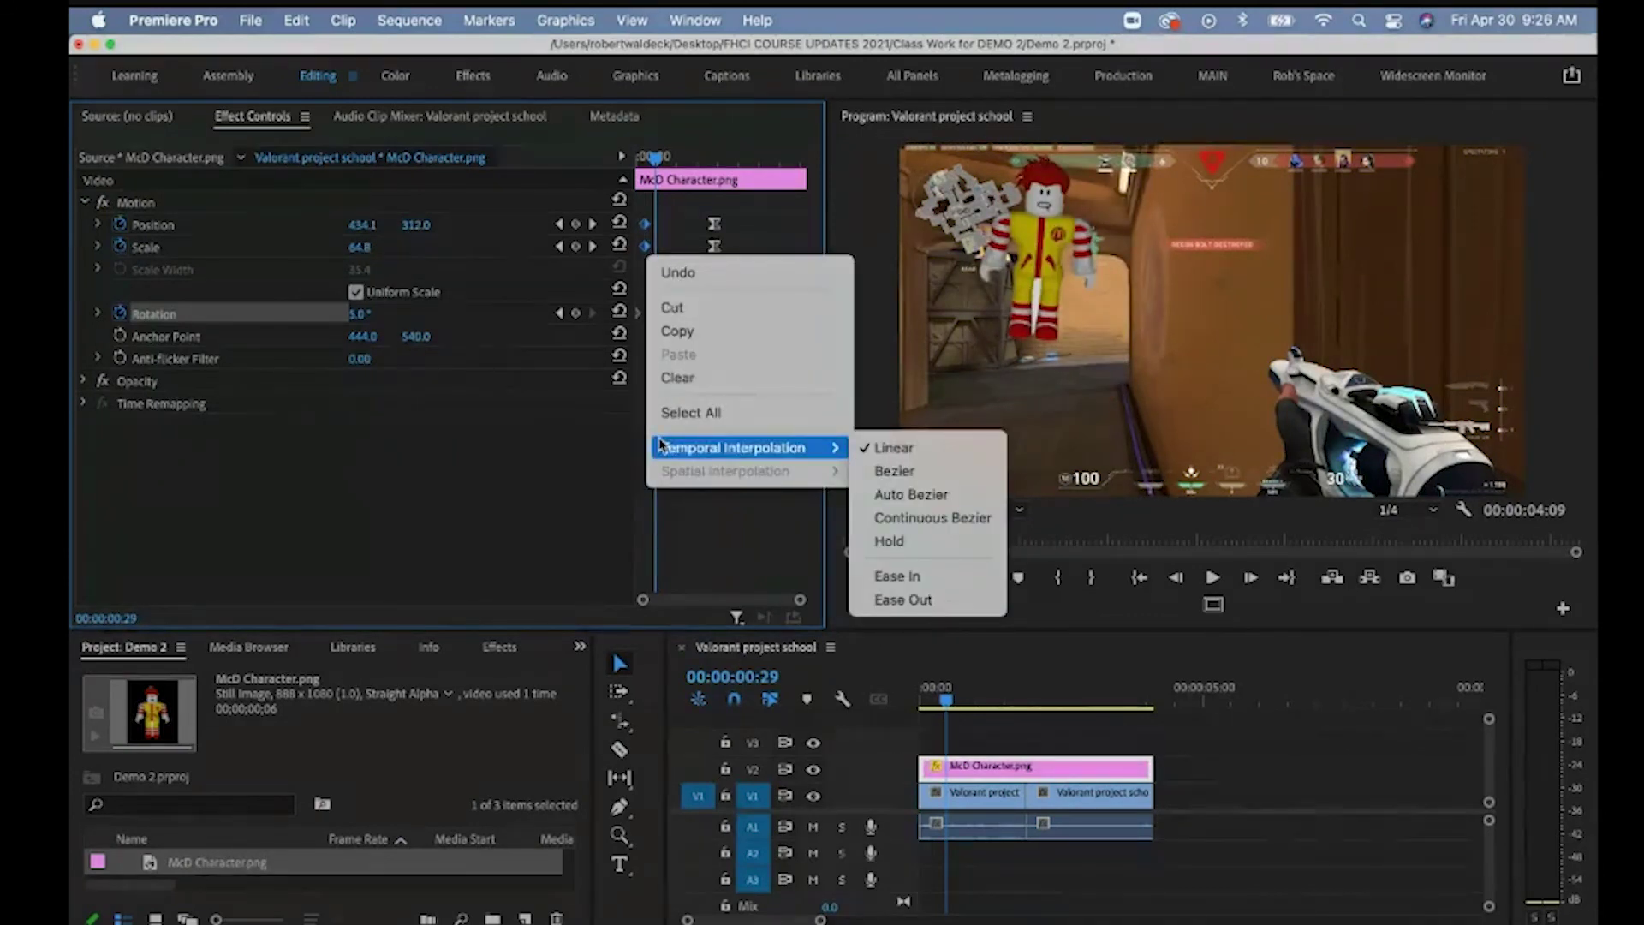
click(886, 599)
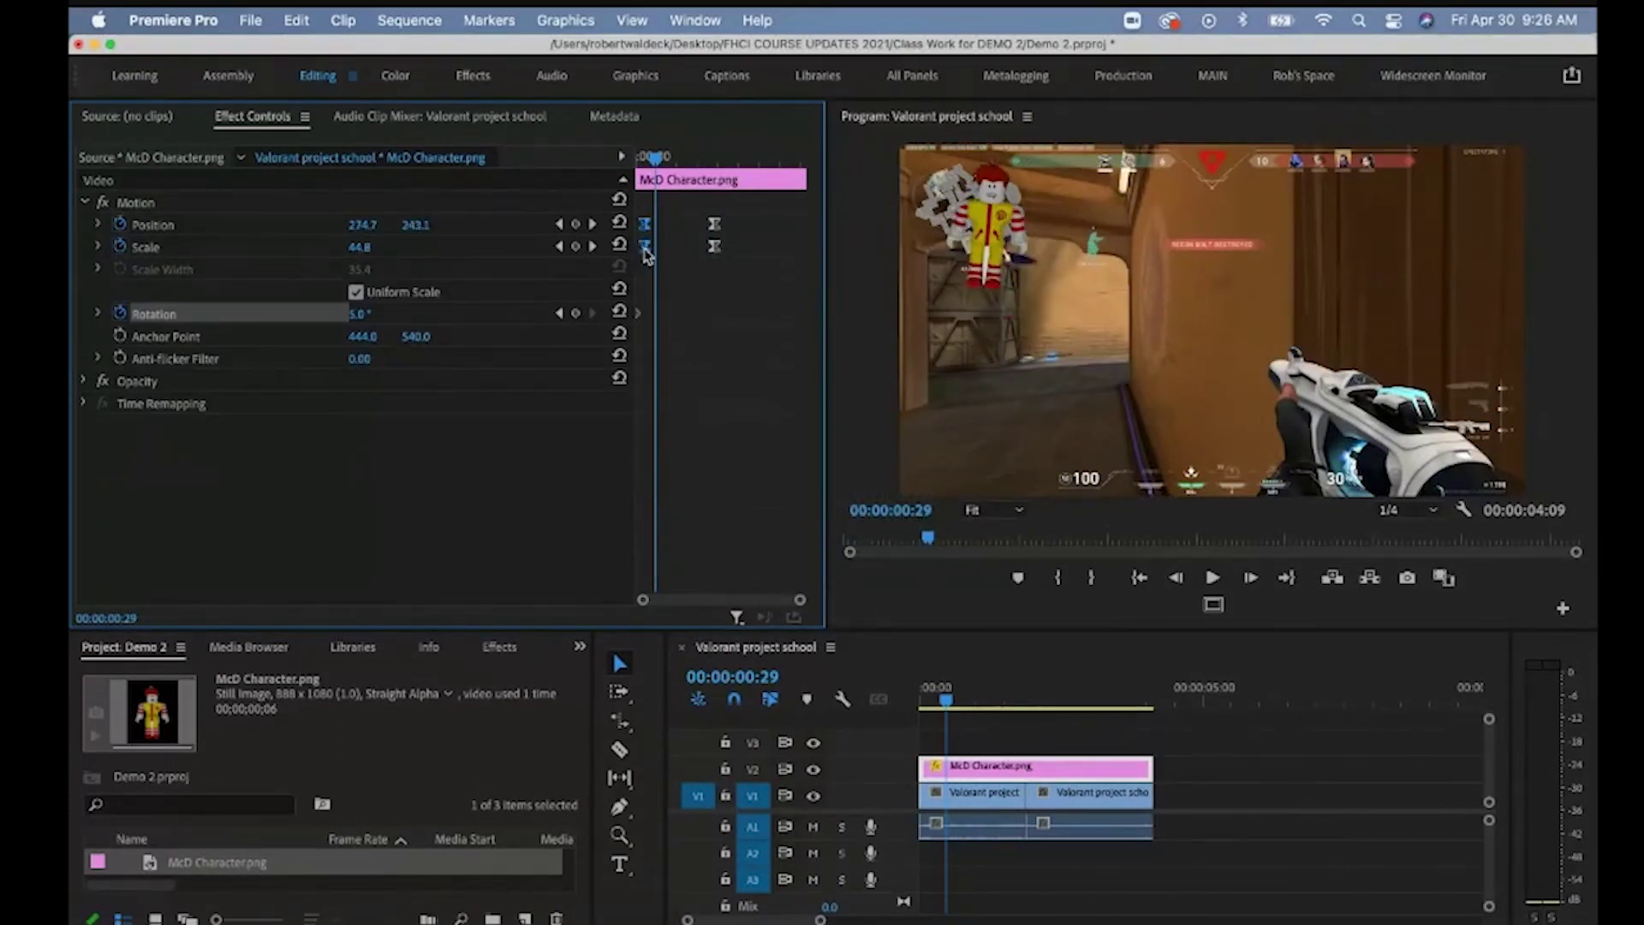
Step: Play the sequence from the start to preview the eased movement and growth
click(664, 157)
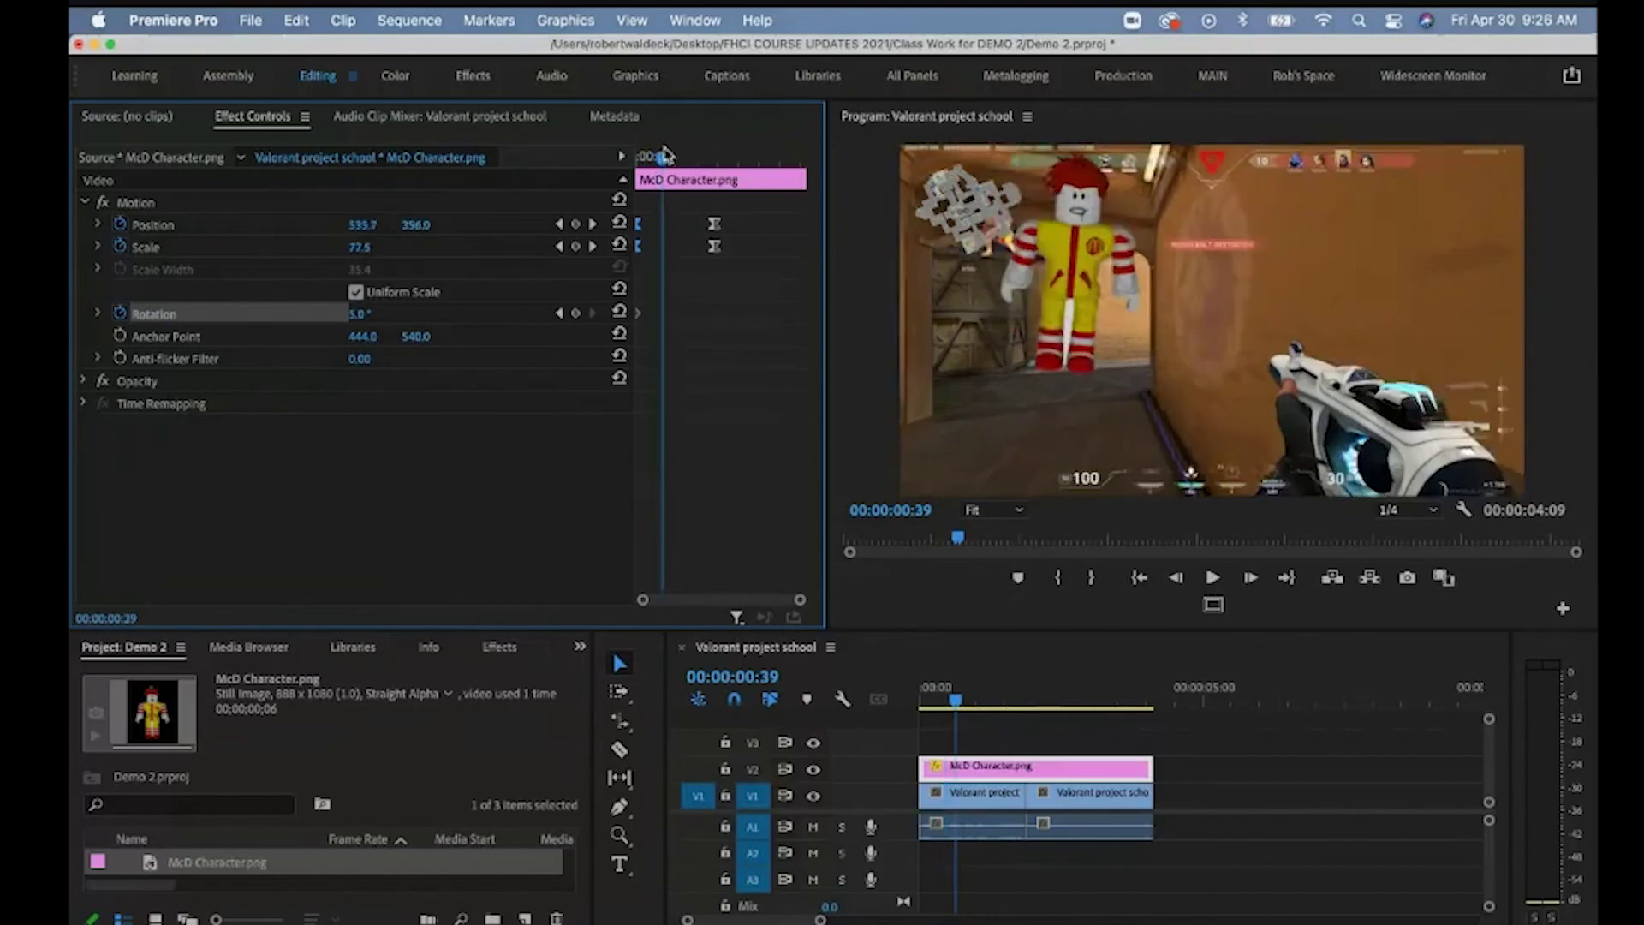
key(space)
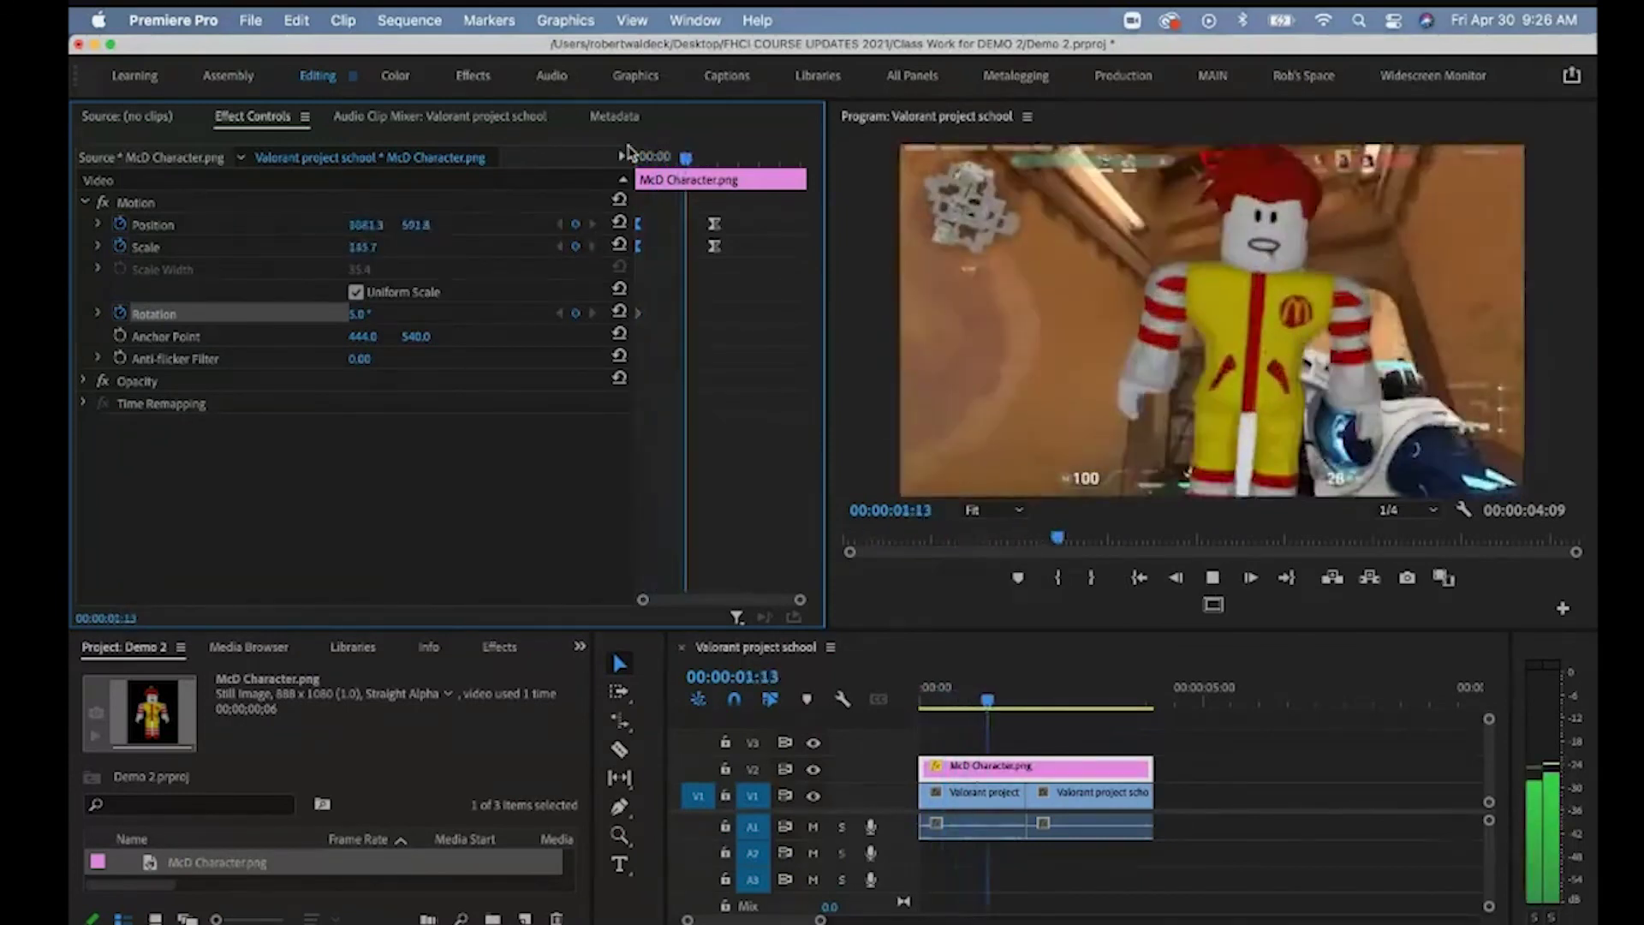
key(space)
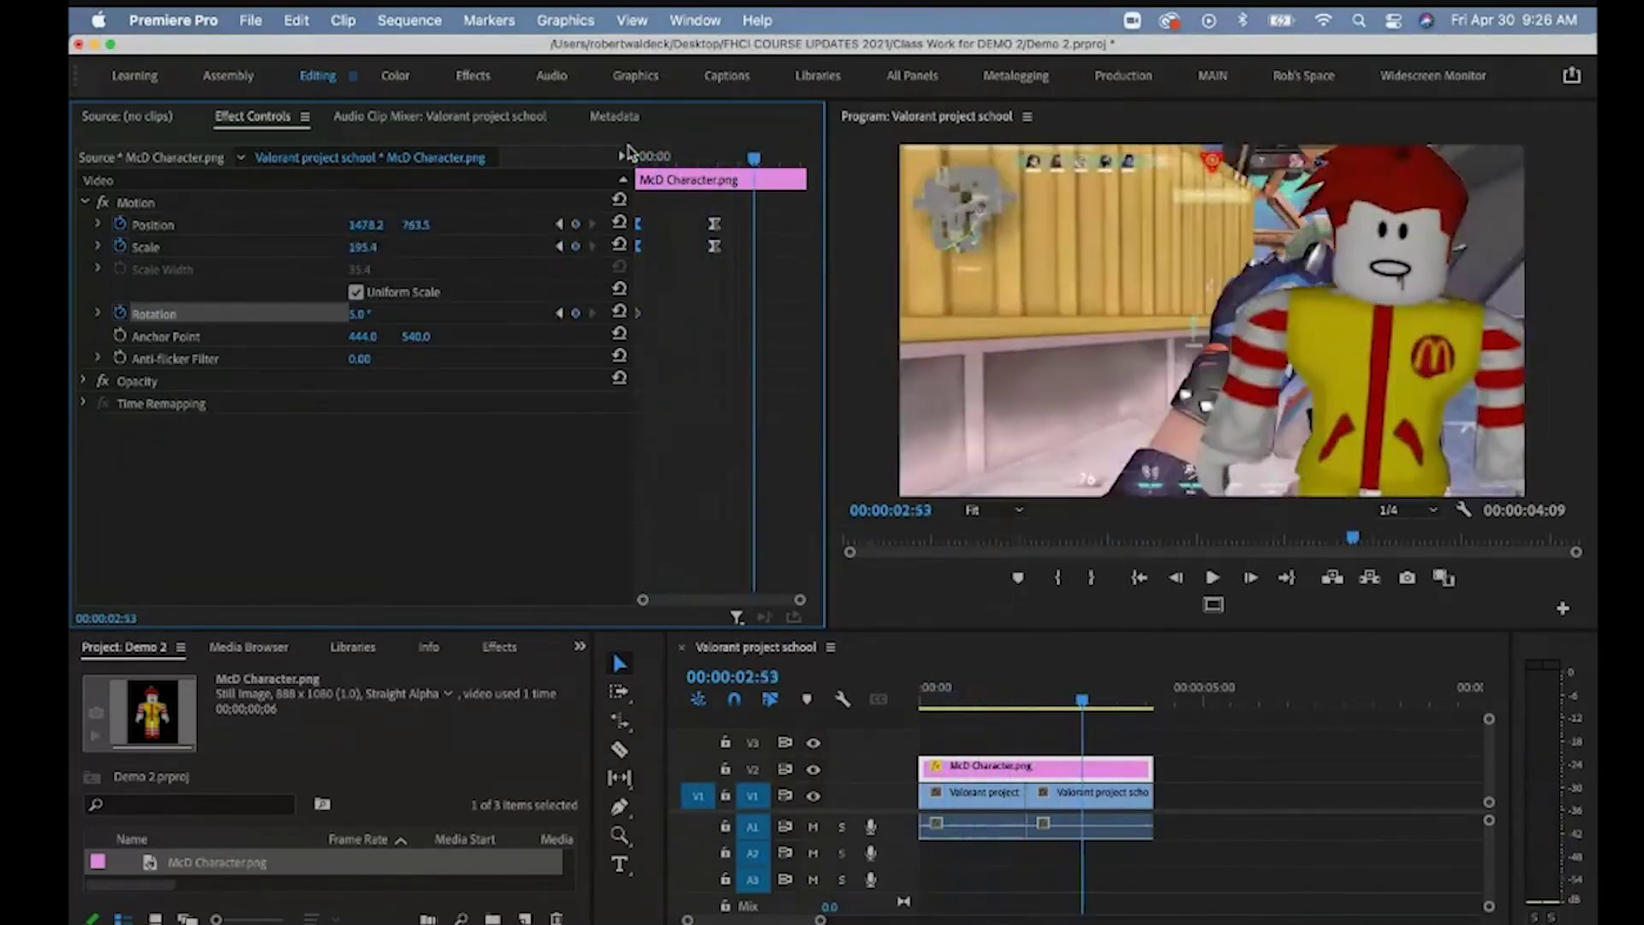
Step: Move the first Rotation keyframe to about 00:00:00:57 and add a second one of 328° just after the ending Position and Scale keyframes
drag(753, 159, 675, 166)
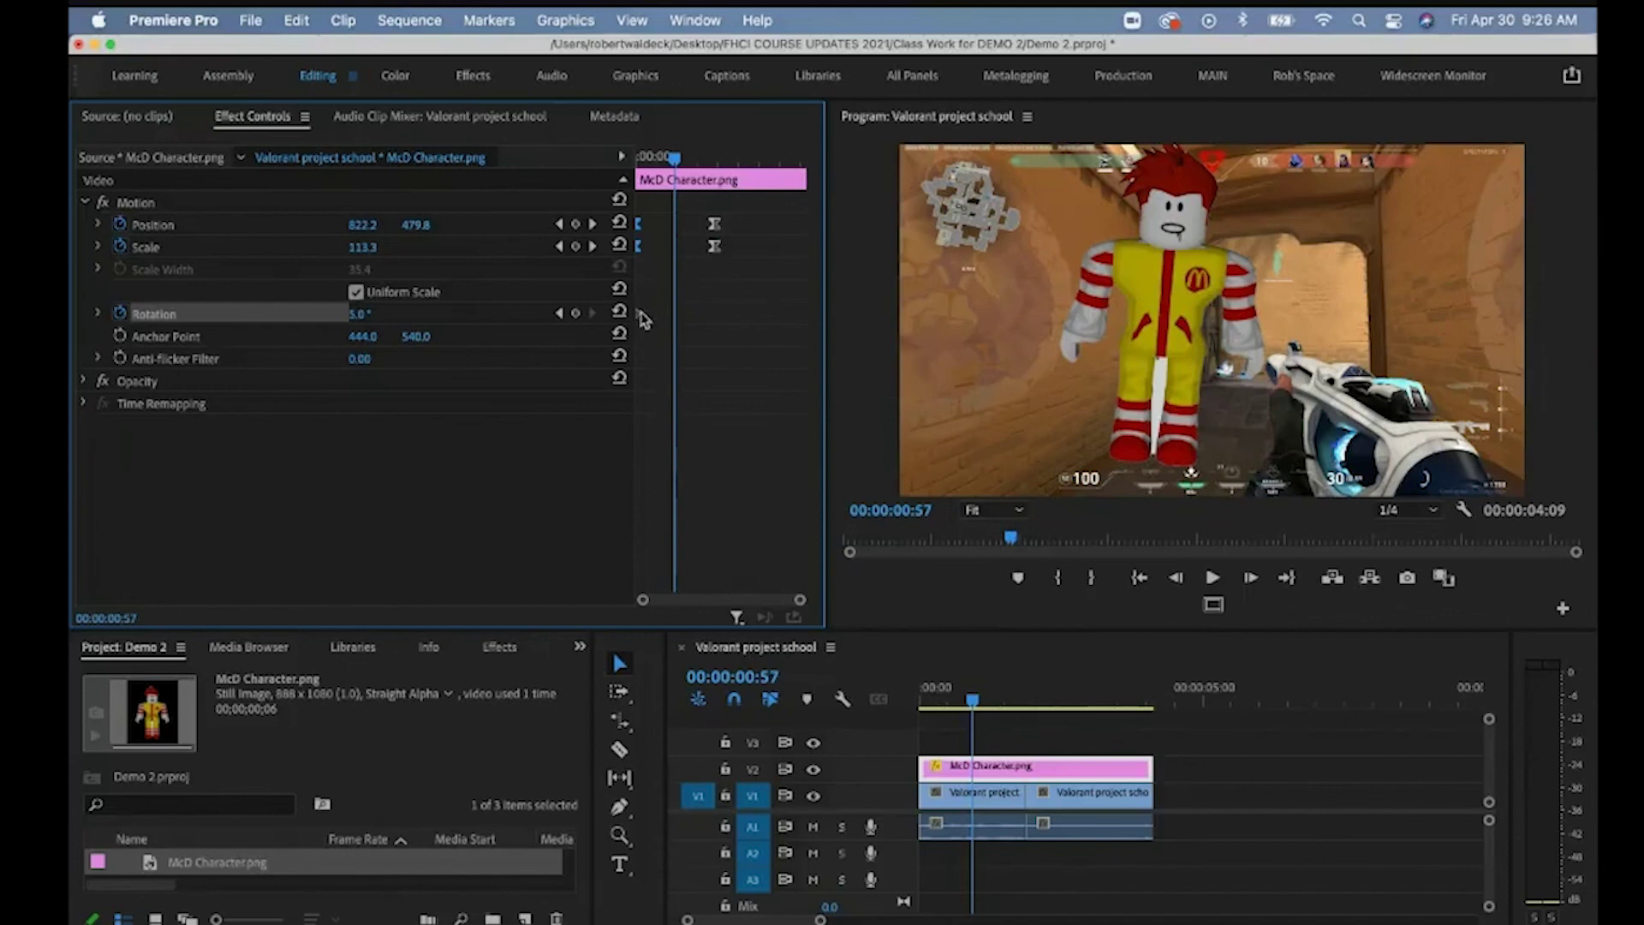
drag(640, 314, 653, 314)
drag(652, 318, 674, 321)
drag(675, 158, 732, 162)
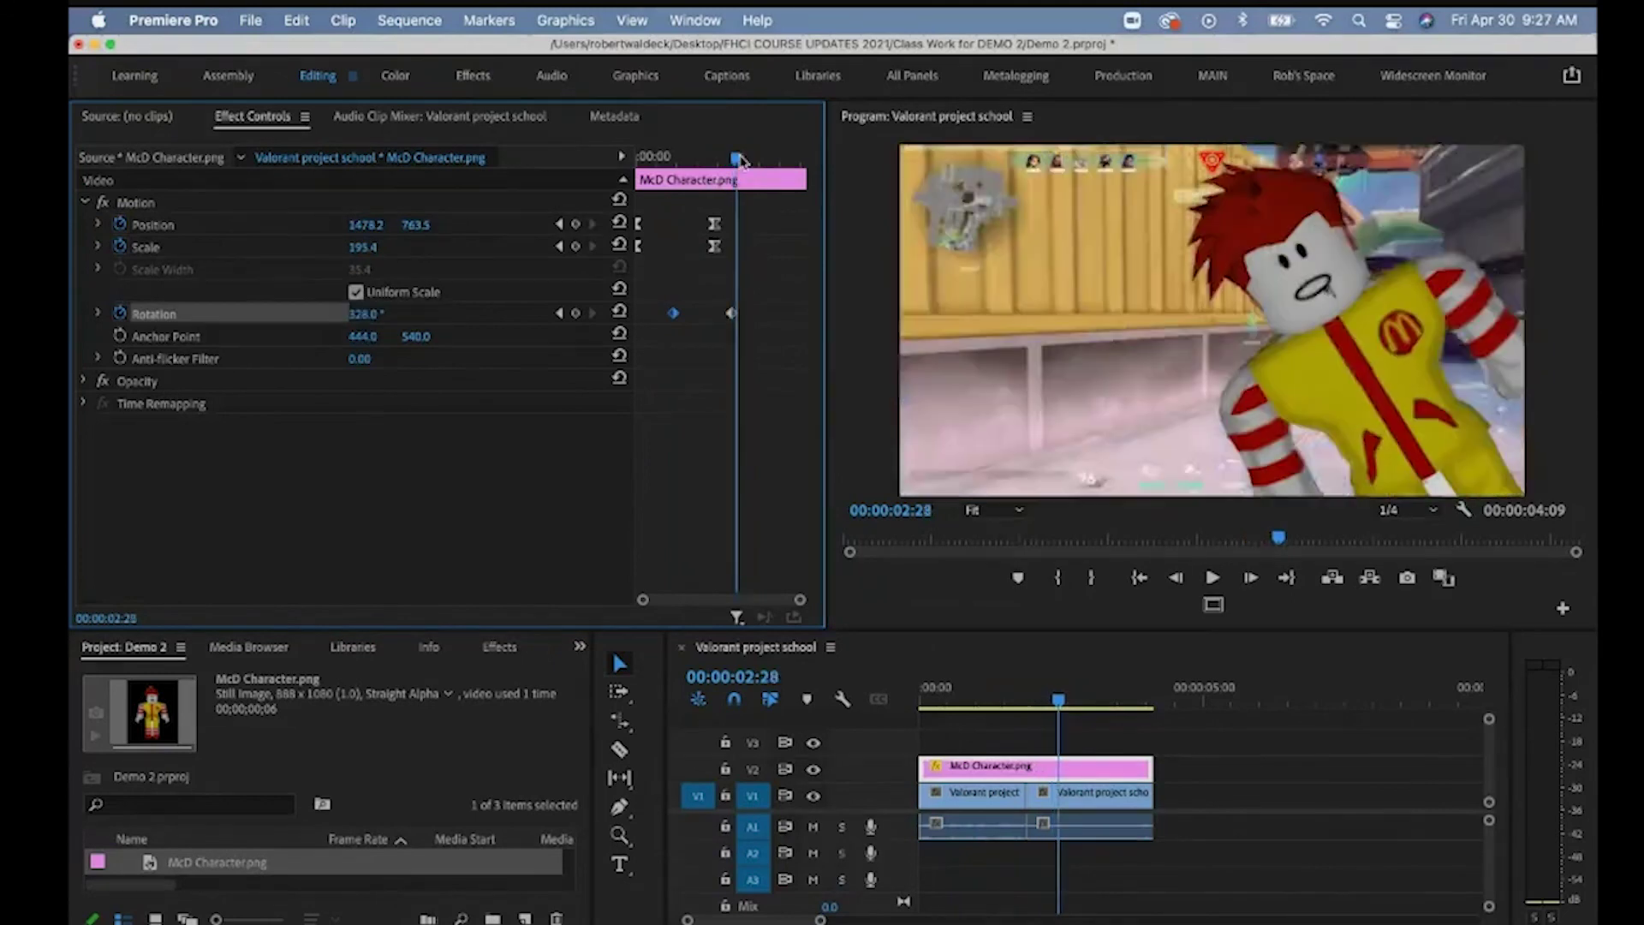
Step: Play the sequence from the start to preview the character's rotation together with its movement
drag(737, 159, 524, 166)
key(space)
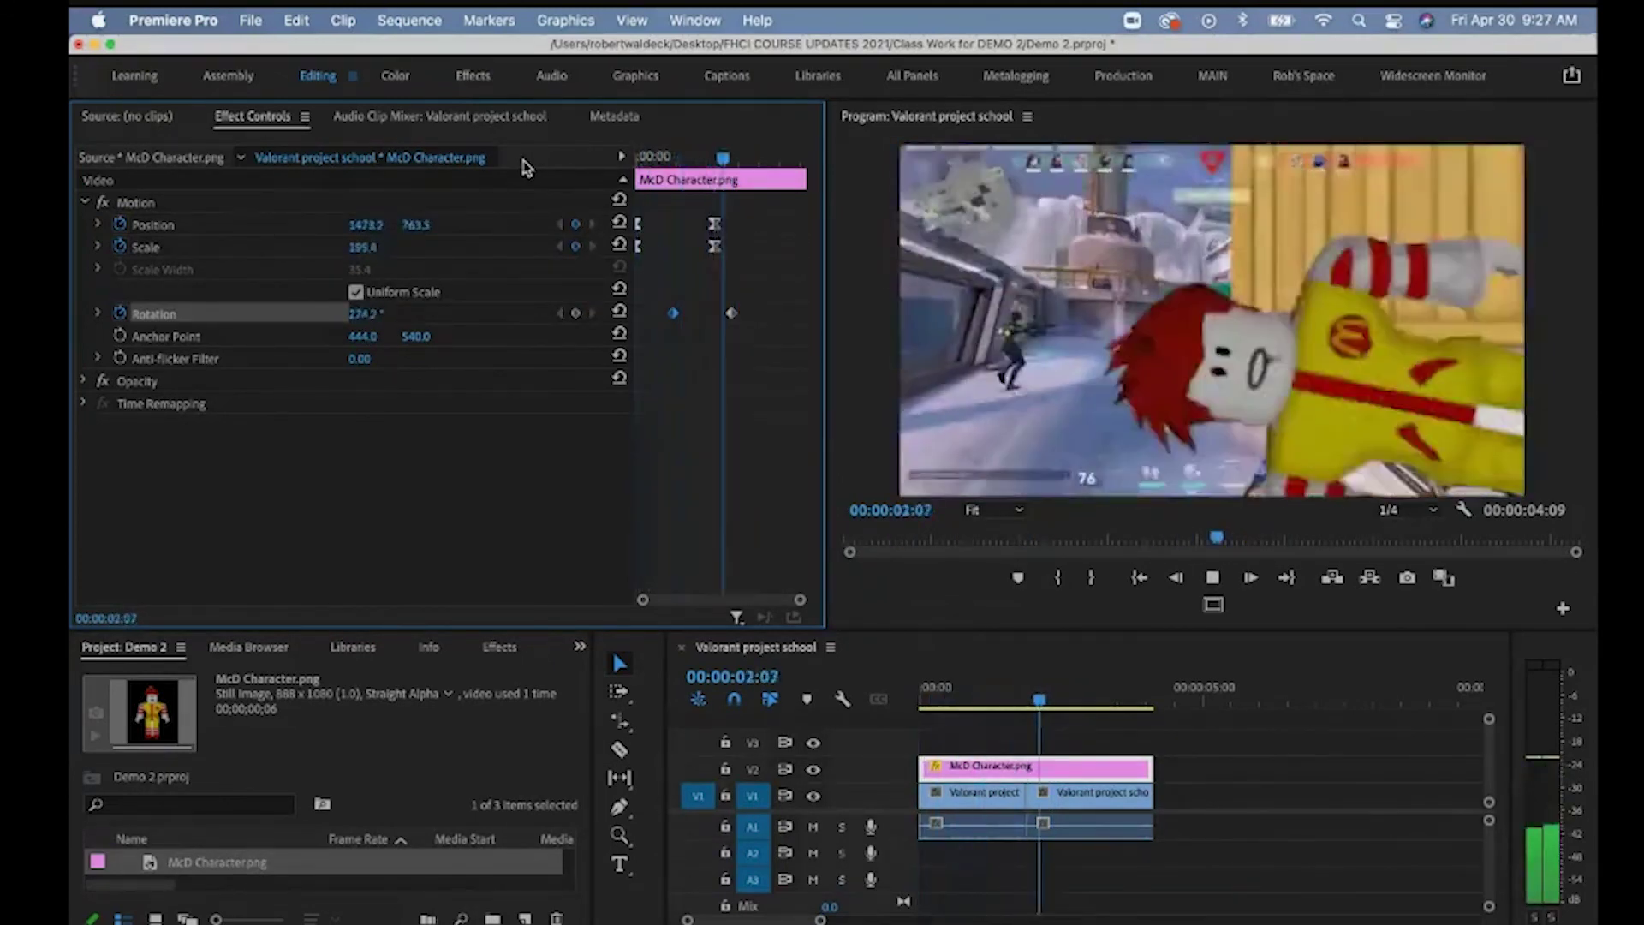
key(space)
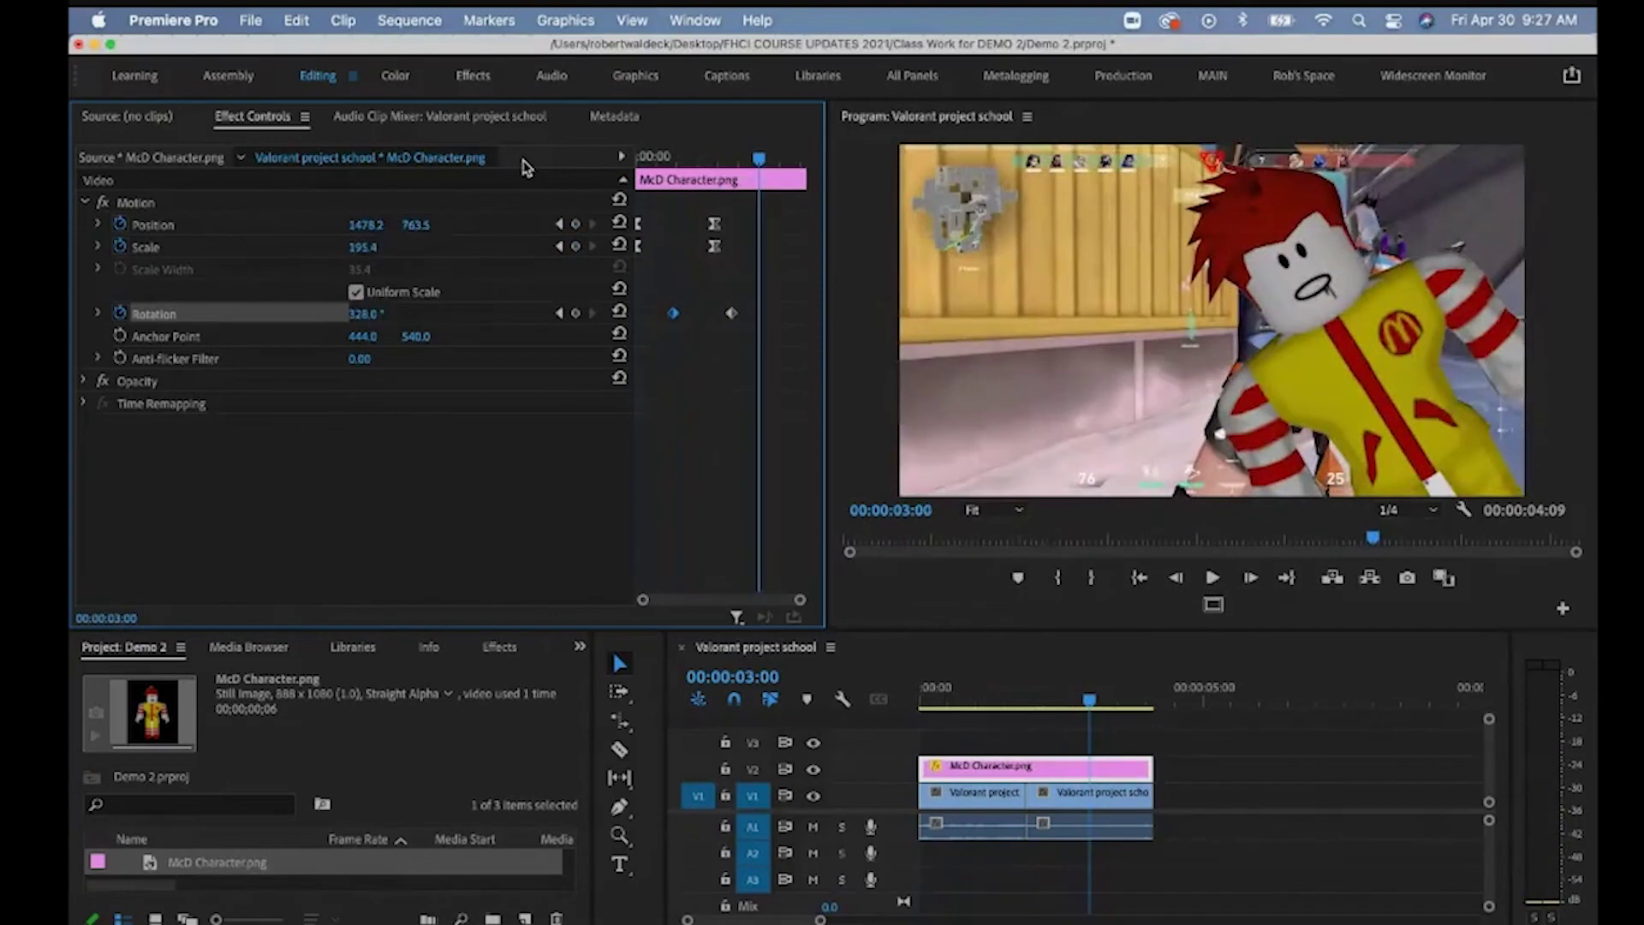